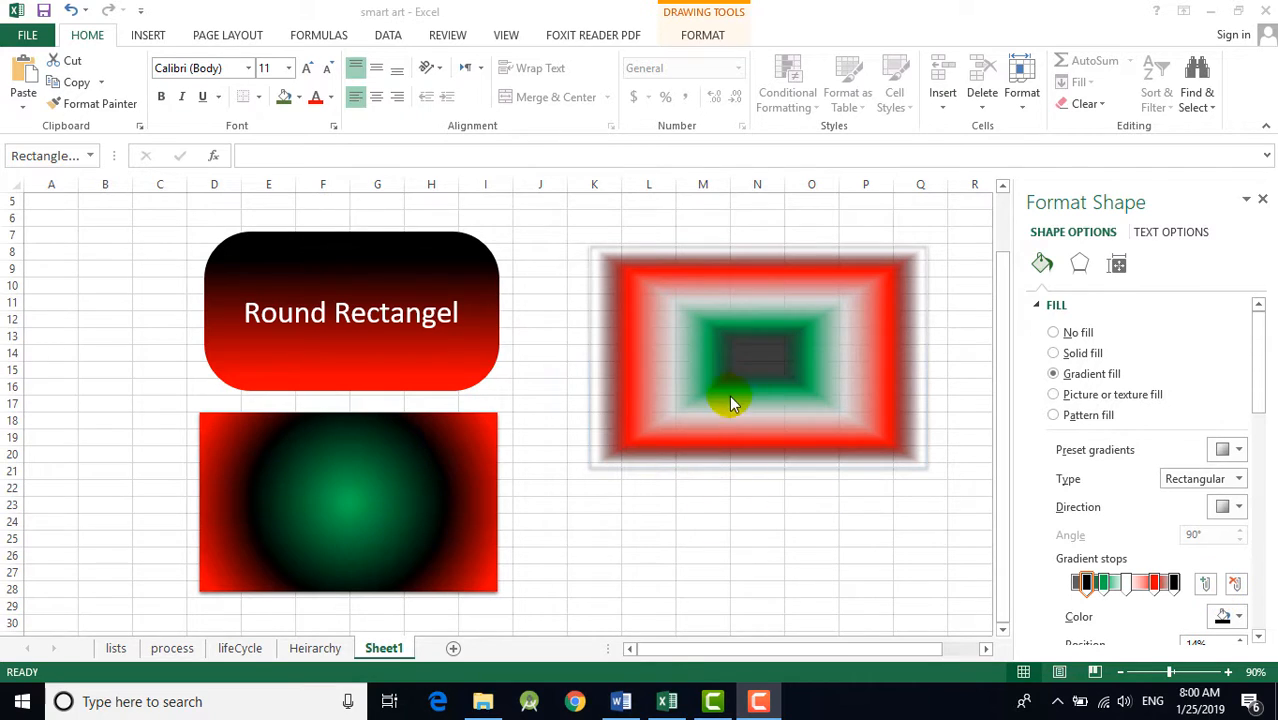
Reposition the rectangle with the rectangular gradient so it covers about columns J to P, rows 7 to 20
{"action": "left_click", "coordinate": [724, 443]}
{"action": "left_click_drag", "start_coordinate": [674, 418], "coordinate": [626, 377]}
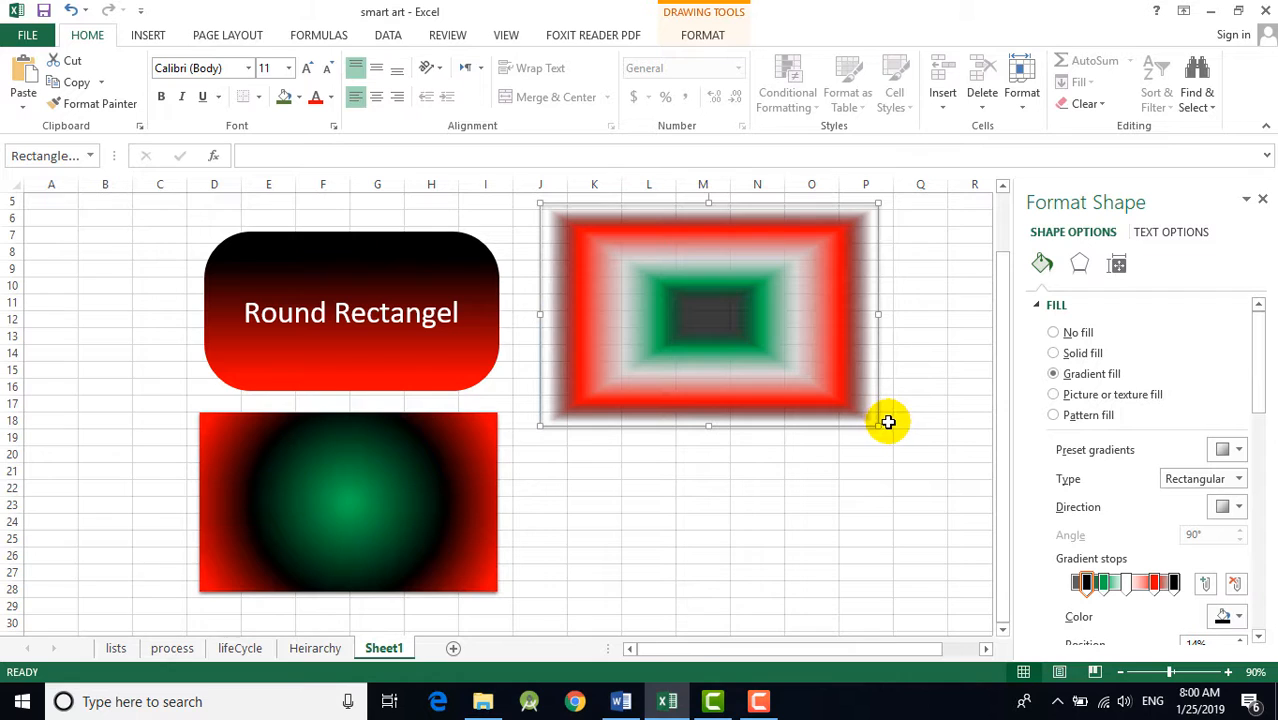
{"action": "left_click_drag", "start_coordinate": [646, 323], "coordinate": [680, 381]}
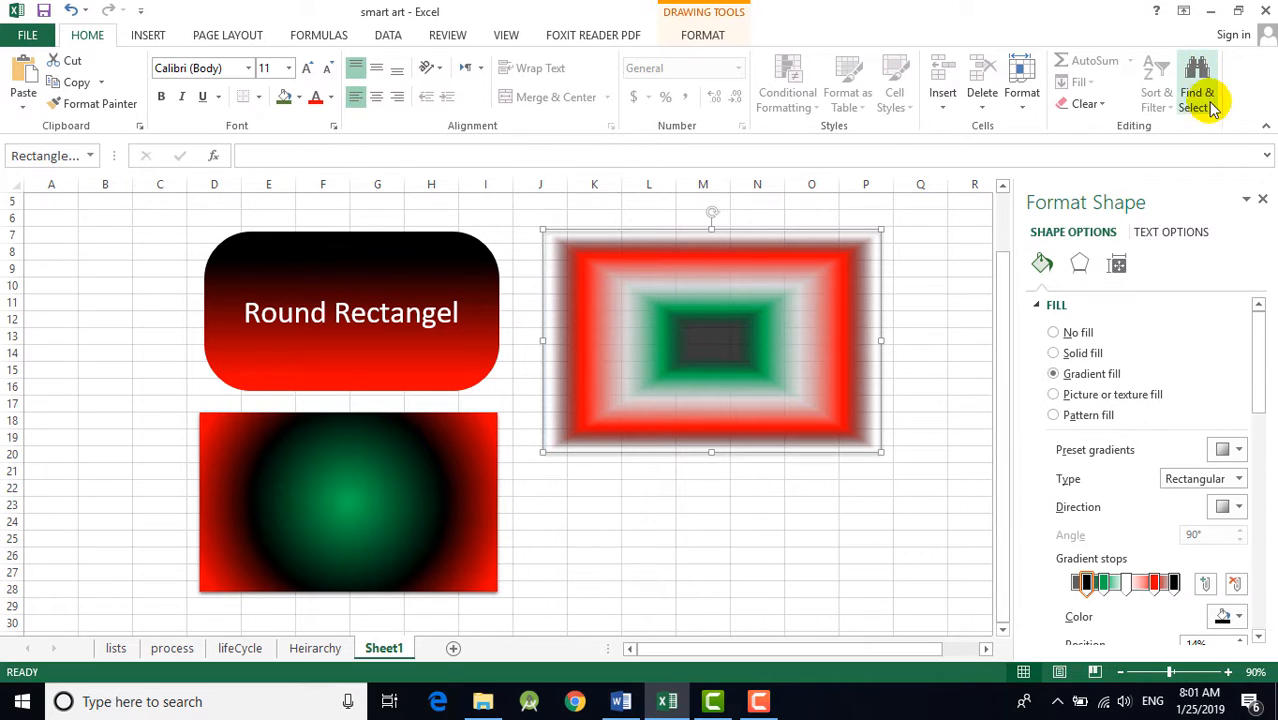
Close the shape formatting options, shift the rectangular-gradient rectangle slightly down, and reopen its Format Shape settings
{"action": "left_click", "coordinate": [1263, 201]}
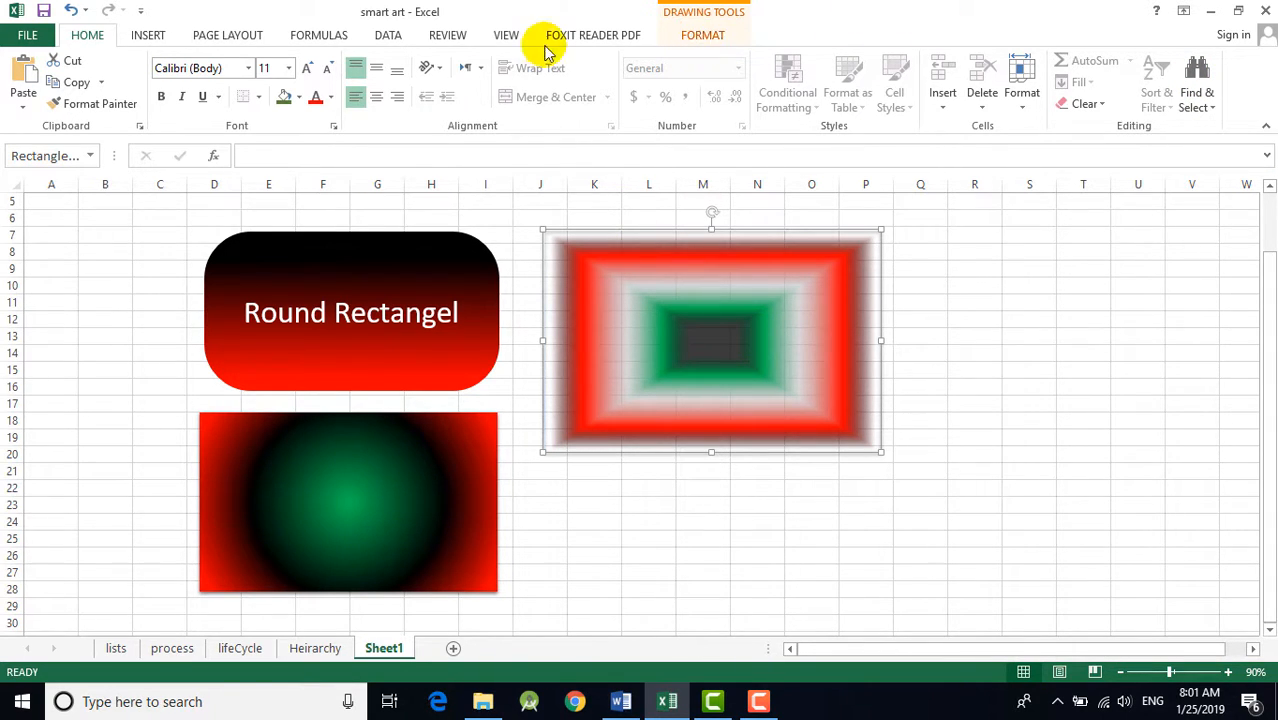
{"action": "left_click", "coordinate": [716, 38]}
{"action": "left_click", "coordinate": [1082, 432]}
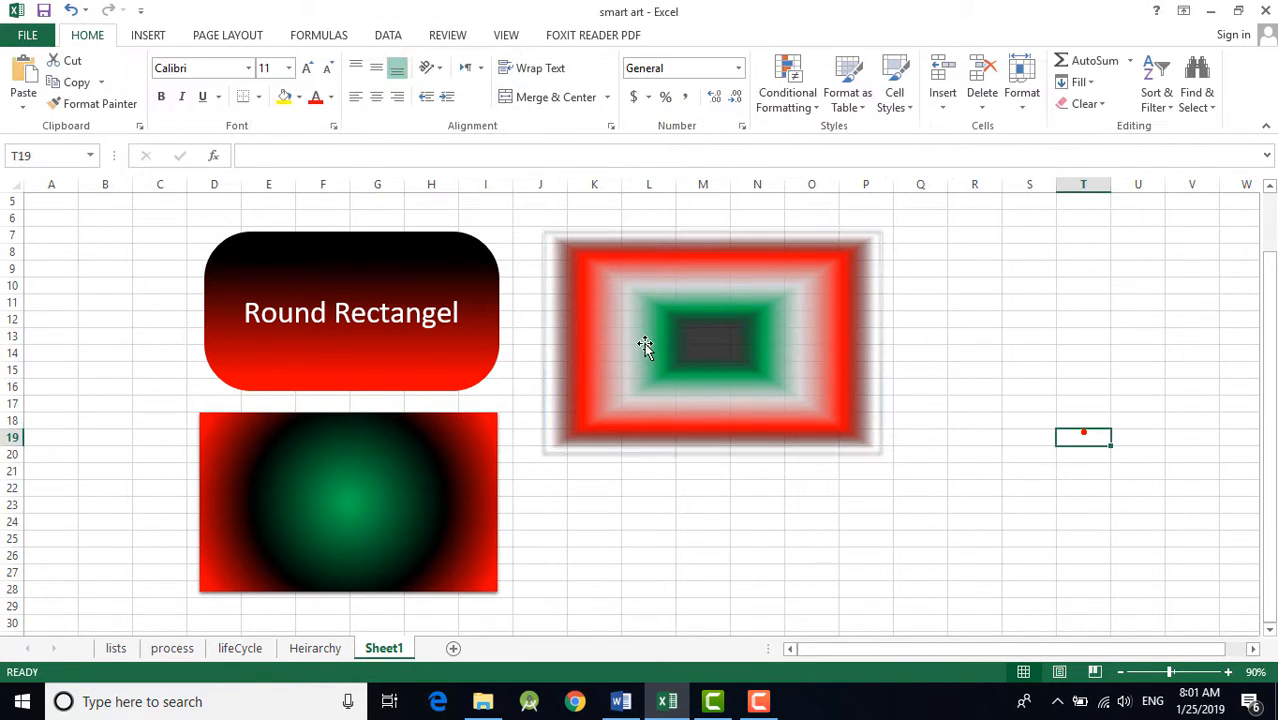
{"action": "left_click_drag", "start_coordinate": [681, 355], "coordinate": [685, 355]}
{"action": "left_click_drag", "start_coordinate": [620, 325], "coordinate": [617, 334]}
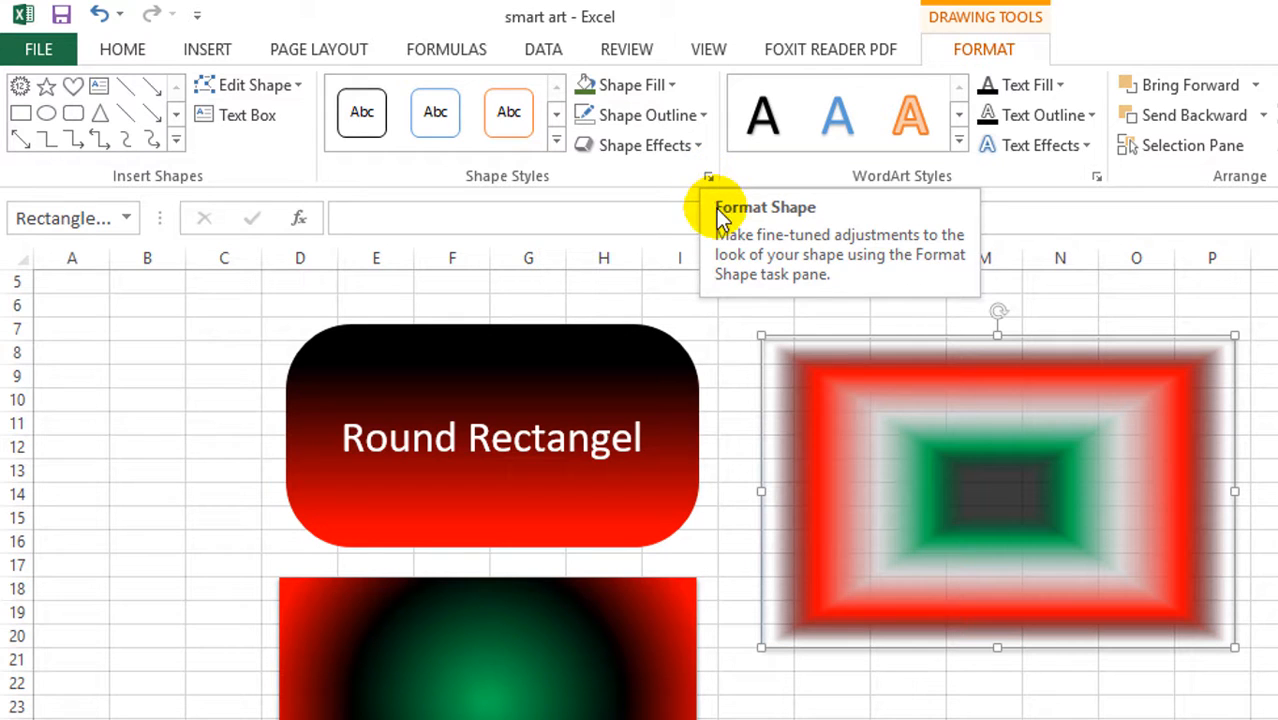
{"action": "left_click", "coordinate": [707, 179]}
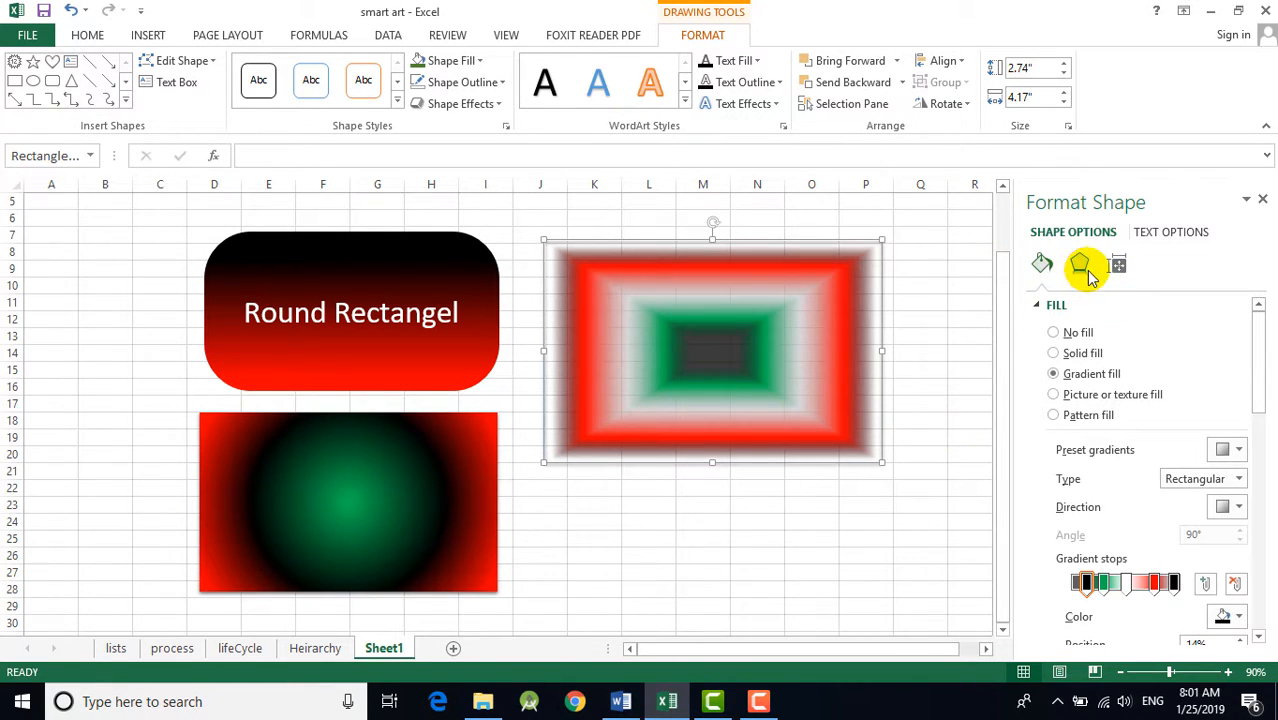
Move the first black gradient stop of the rectangle's fill to the 5% position
{"action": "scroll", "coordinate": [1035, 300], "scroll_direction": "down", "scroll_amount": 3}
{"action": "scroll", "coordinate": [1050, 308], "scroll_direction": "up", "scroll_amount": 2}
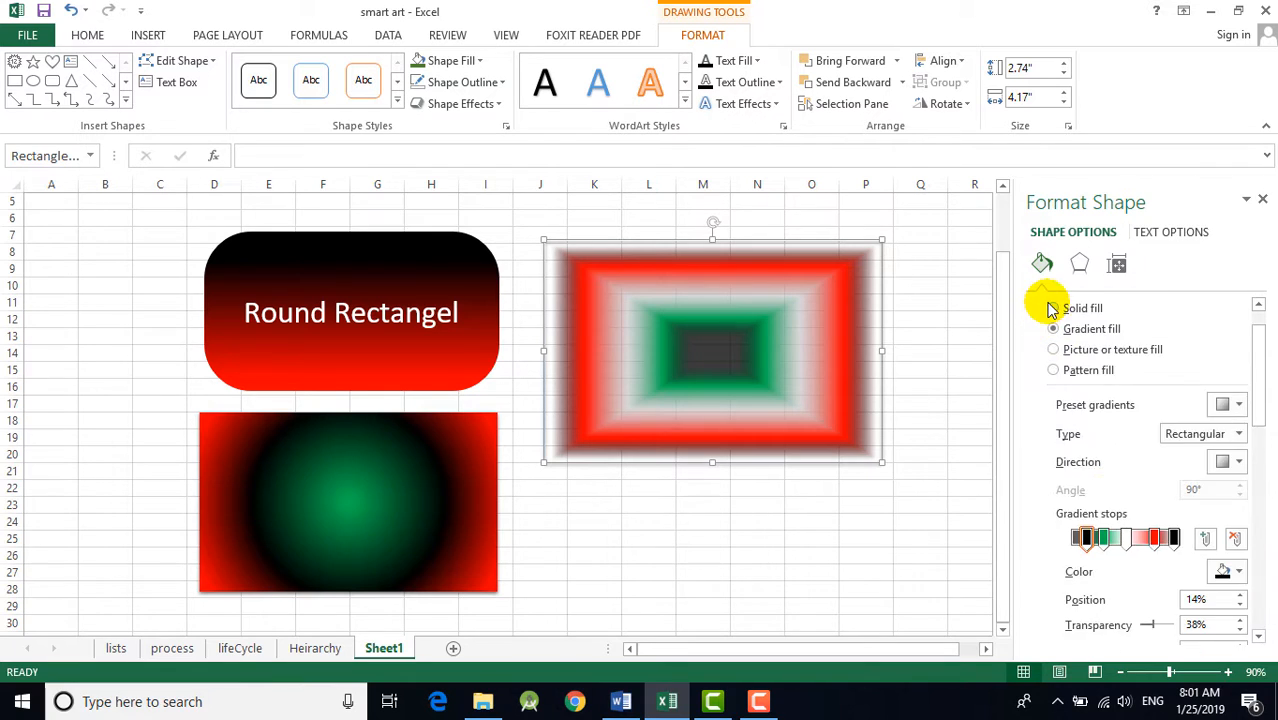
{"action": "scroll", "coordinate": [1080, 400], "scroll_direction": "down", "scroll_amount": 4}
{"action": "scroll", "coordinate": [1100, 480], "scroll_direction": "down", "scroll_amount": 2}
{"action": "scroll", "coordinate": [1104, 484], "scroll_direction": "up", "scroll_amount": 3}
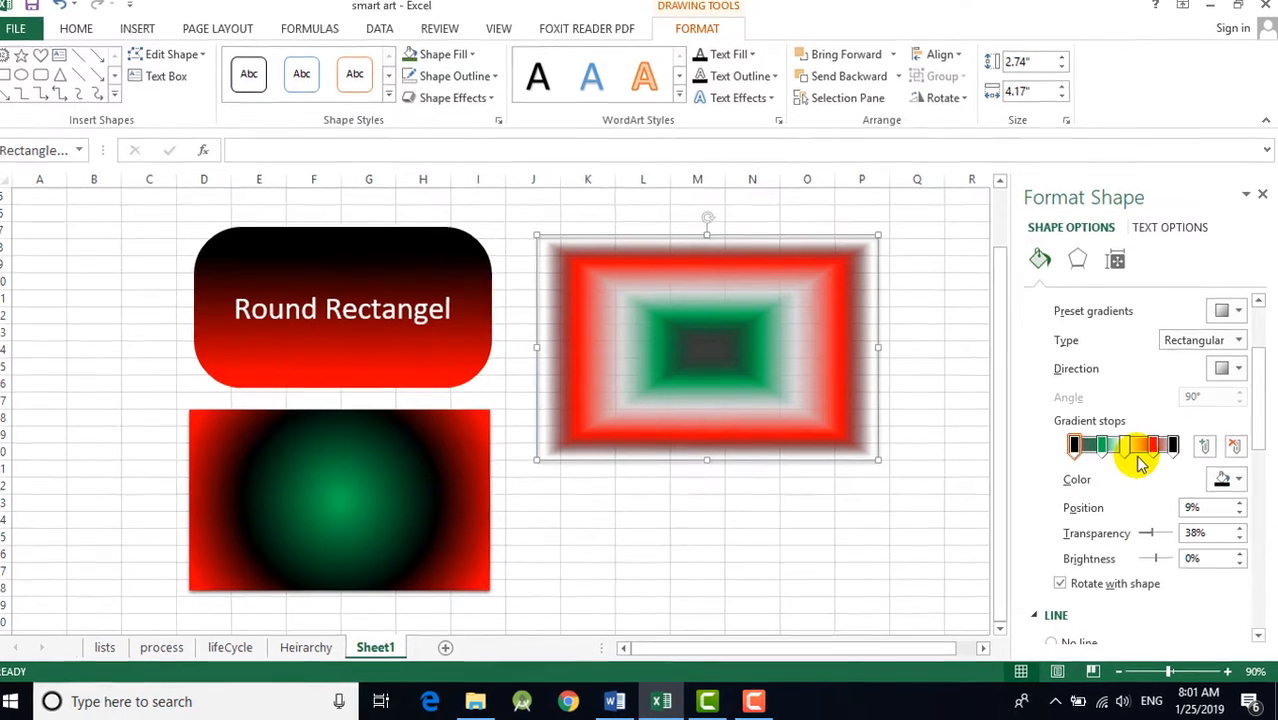
{"action": "key", "text": "Left"}
{"action": "key", "text": "Left"}
{"action": "key", "text": "Left"}
{"action": "key", "text": "Left"}
{"action": "key", "text": "Left"}
{"action": "key", "text": "Left"}
{"action": "key", "text": "Left"}
{"action": "key", "text": "Left"}
{"action": "key", "text": "Left"}
{"action": "key", "text": "Right"}
{"action": "key", "text": "Right"}
{"action": "key", "text": "Right"}
{"action": "key", "text": "Right"}
{"action": "key", "text": "Right"}
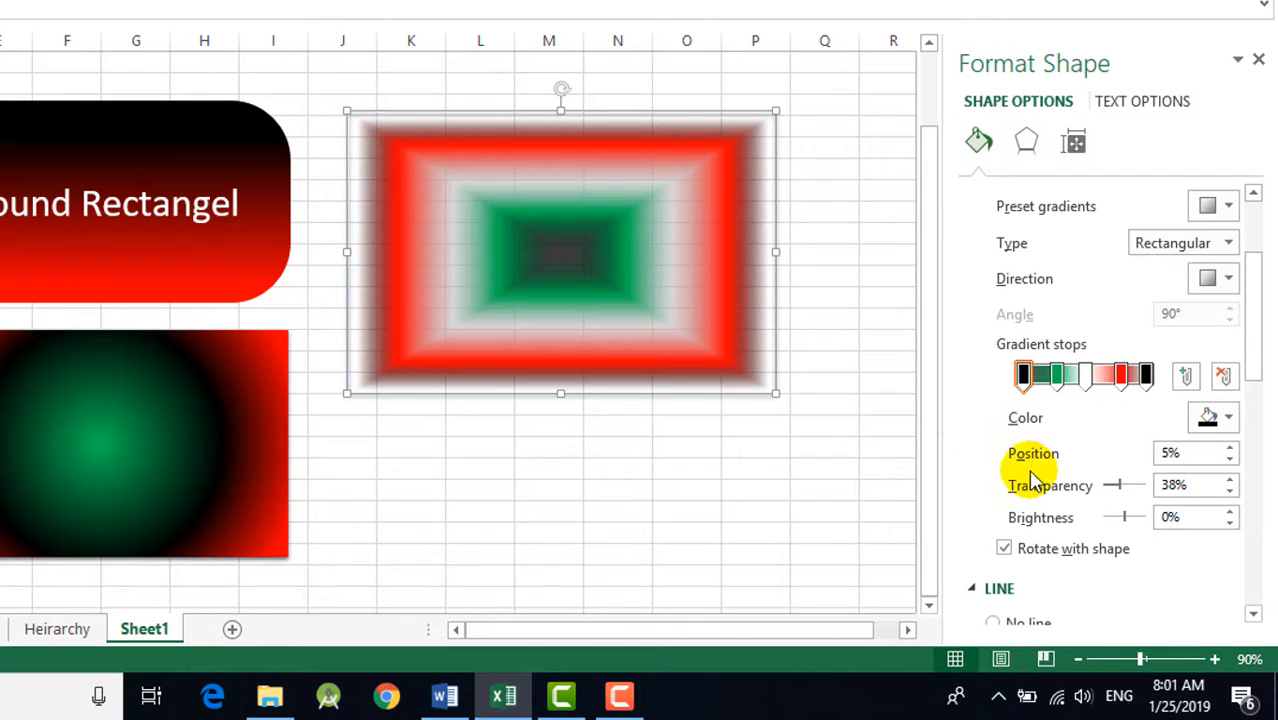
Collapse the Fill settings and leave the Line settings expanded for the rectangular-gradient rectangle
{"action": "left_click_drag", "start_coordinate": [1252, 316], "coordinate": [1255, 200]}
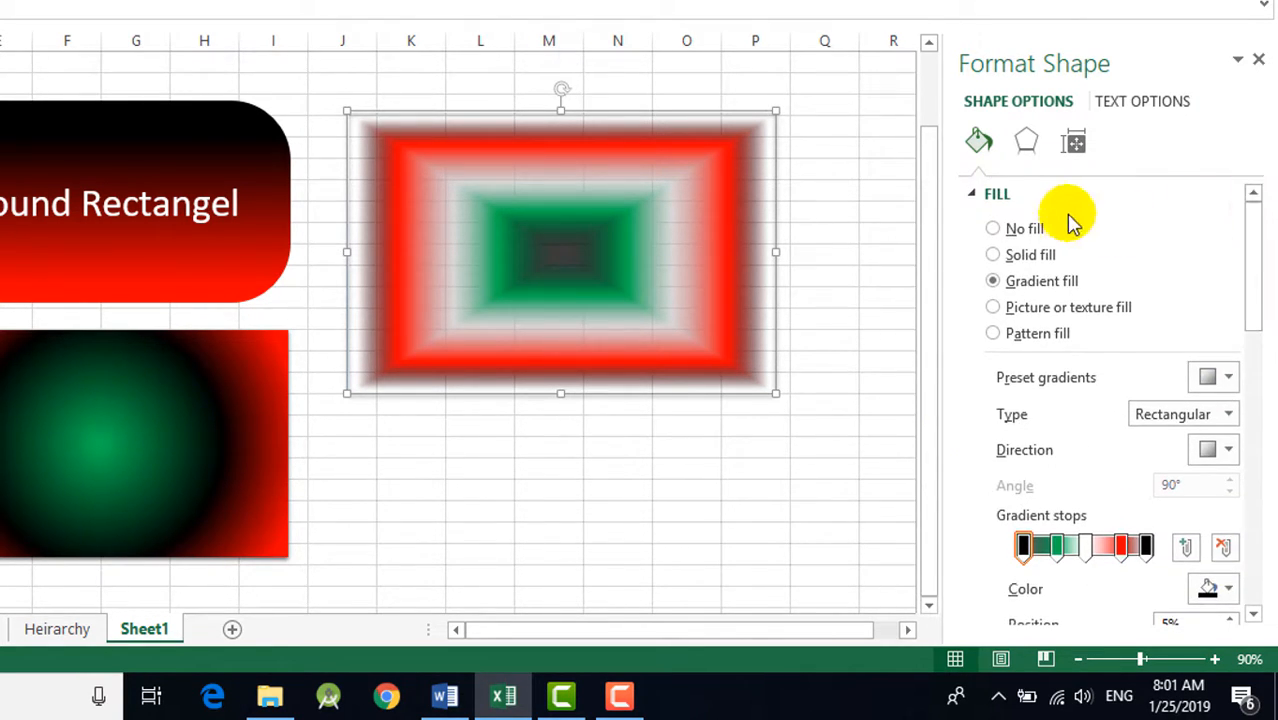
{"action": "left_click", "coordinate": [975, 197]}
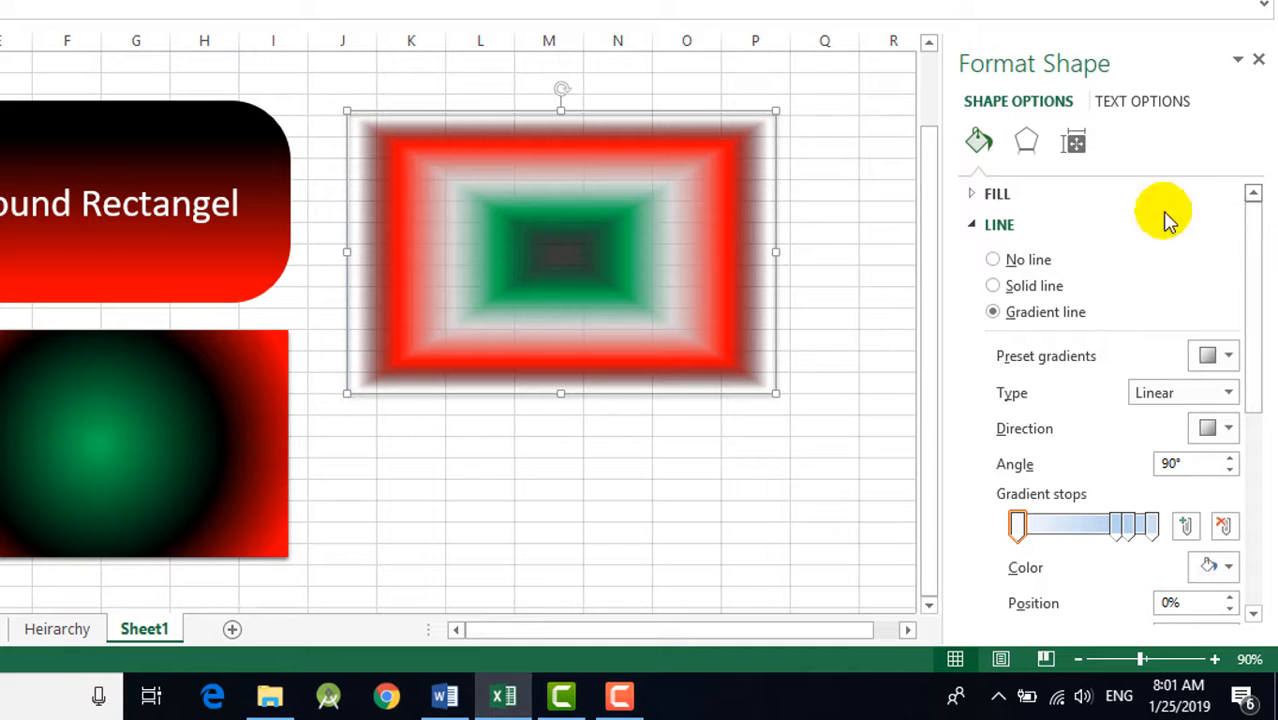
{"action": "left_click", "coordinate": [973, 195]}
{"action": "left_click", "coordinate": [974, 196]}
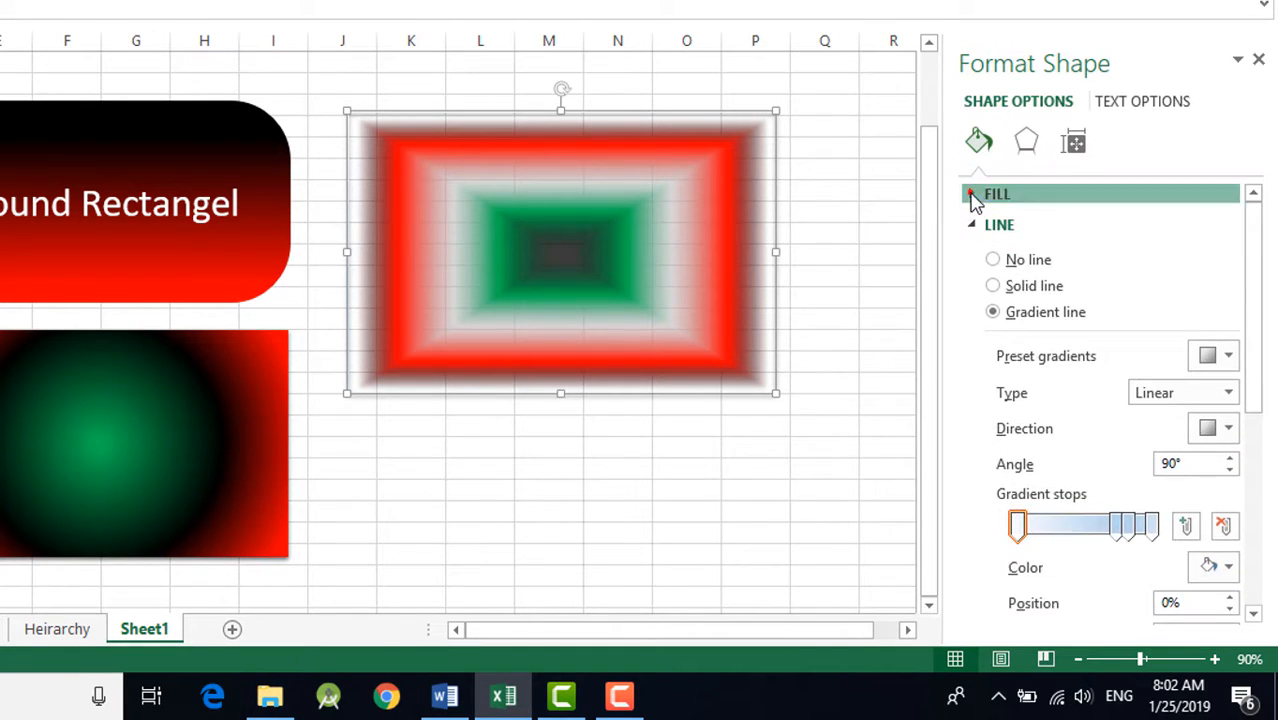
{"action": "left_click", "coordinate": [975, 198]}
{"action": "left_click", "coordinate": [975, 197]}
{"action": "left_click", "coordinate": [977, 230]}
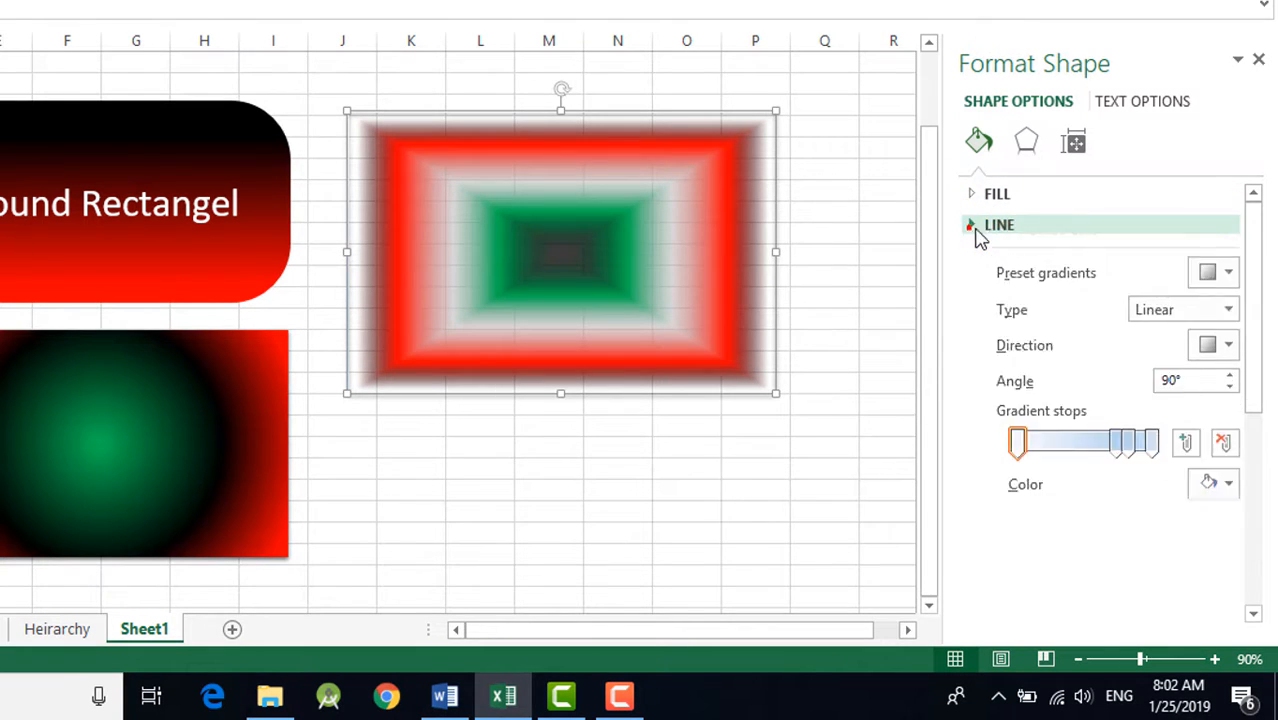
{"action": "left_click", "coordinate": [977, 229]}
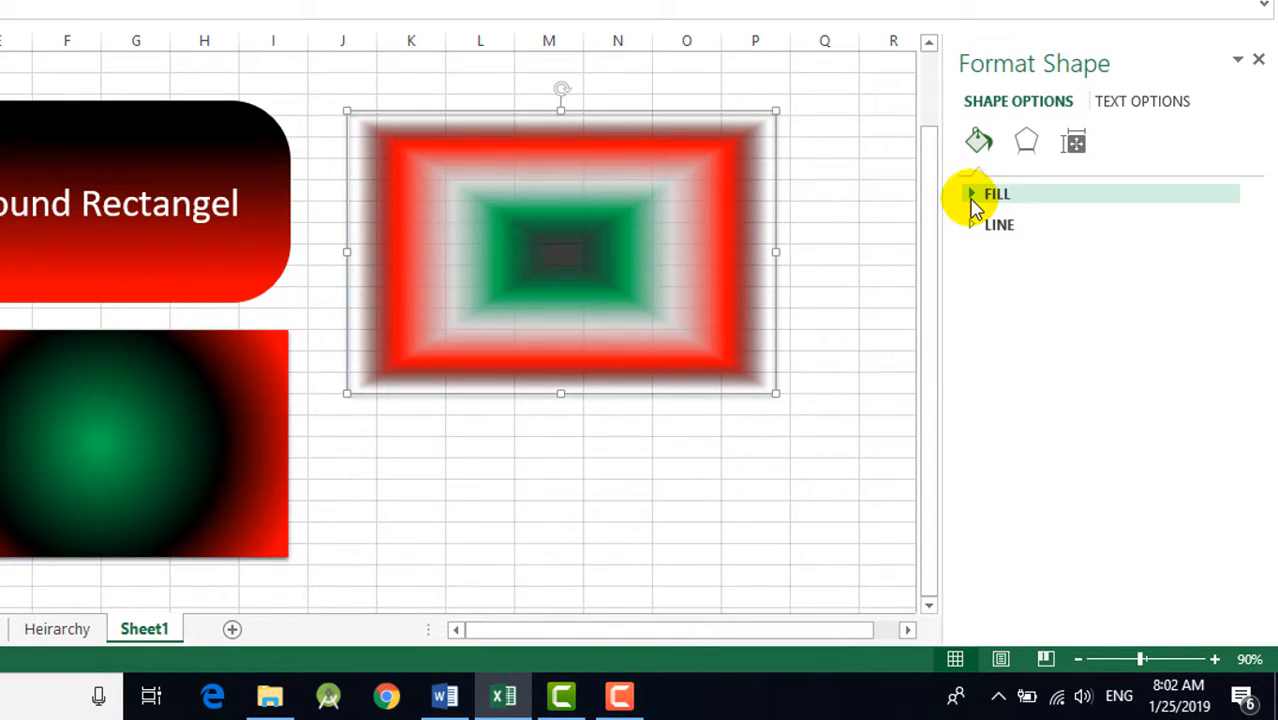
{"action": "left_click", "coordinate": [973, 196]}
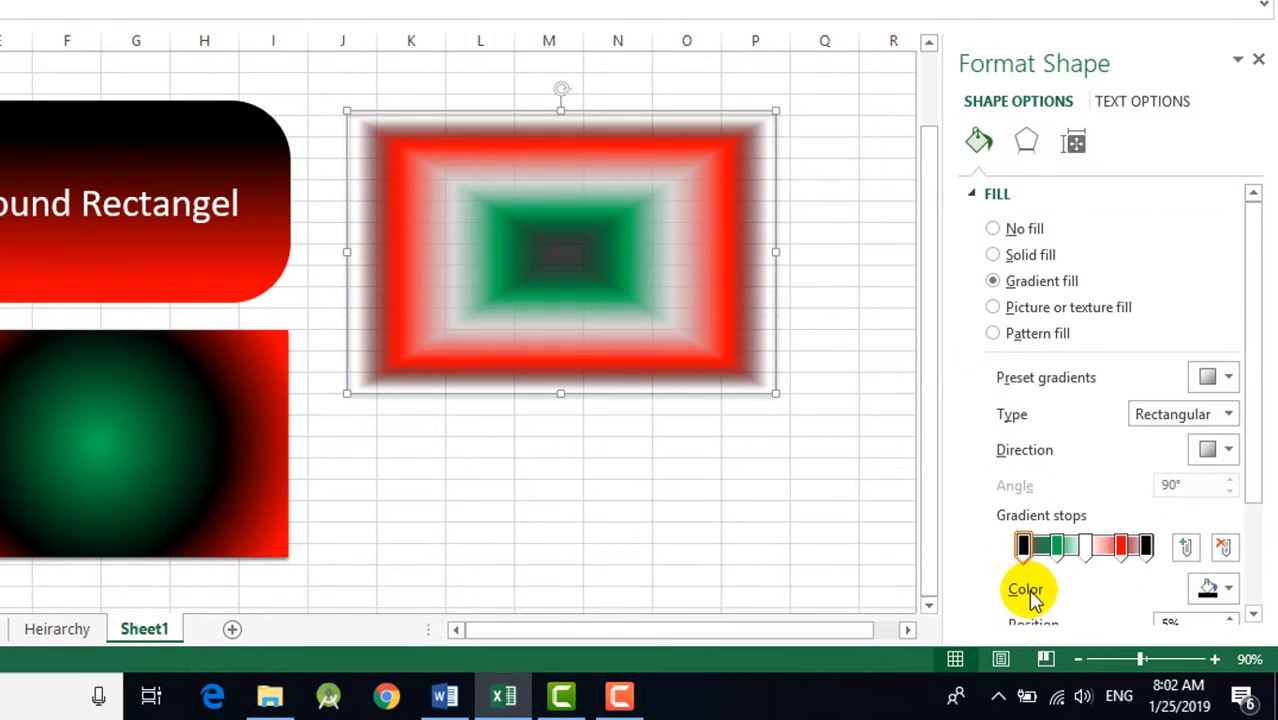
{"action": "left_click", "coordinate": [973, 197]}
{"action": "left_click", "coordinate": [972, 228]}
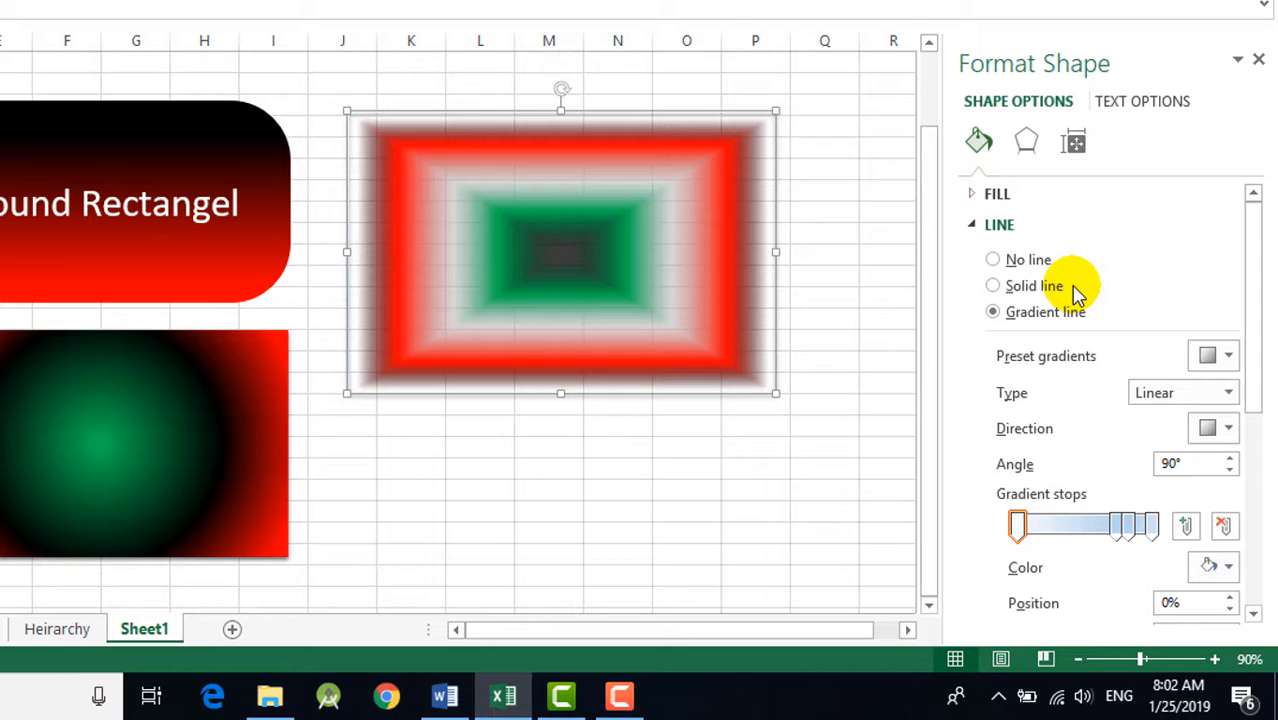
Remove the outline of the rectangular-gradient rectangle and shift the shape sideways so it starts at column K
{"action": "left_click", "coordinate": [993, 259]}
{"action": "left_click", "coordinate": [814, 220]}
{"action": "left_click", "coordinate": [695, 328]}
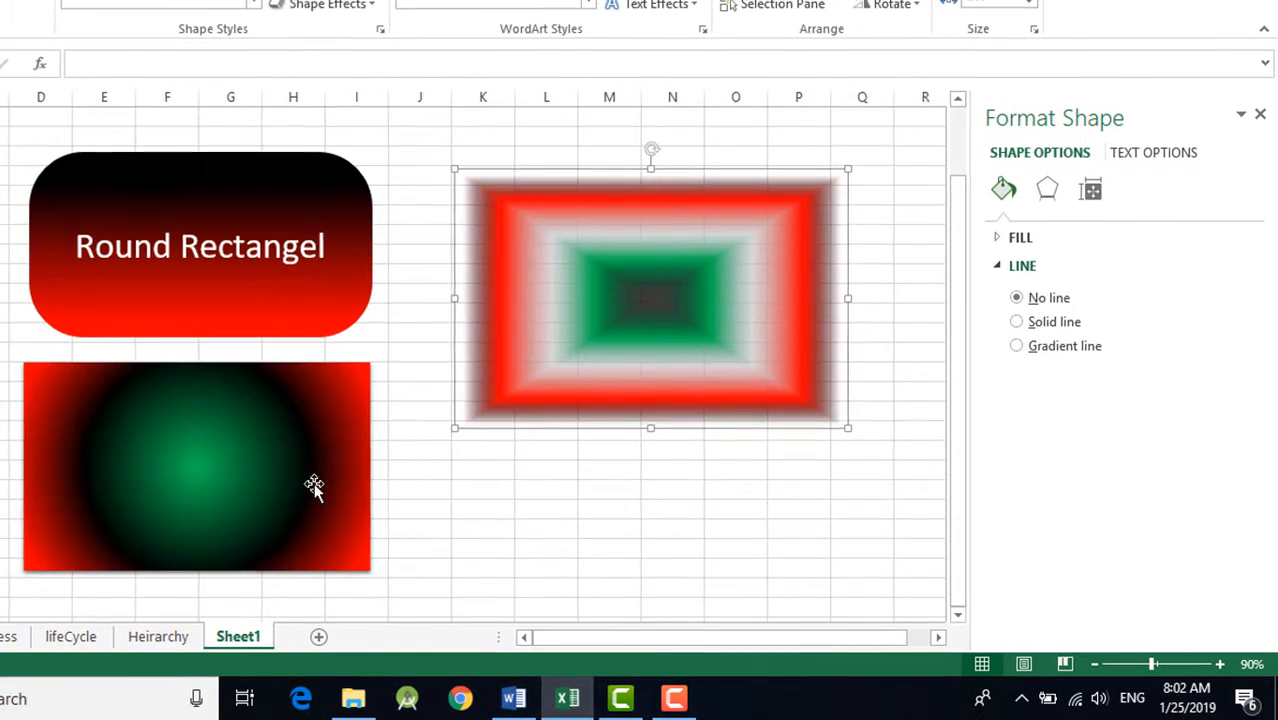
Apply a solid line outline to the rectangle with the green radial gradient
{"action": "left_click", "coordinate": [226, 461]}
{"action": "left_click", "coordinate": [236, 452]}
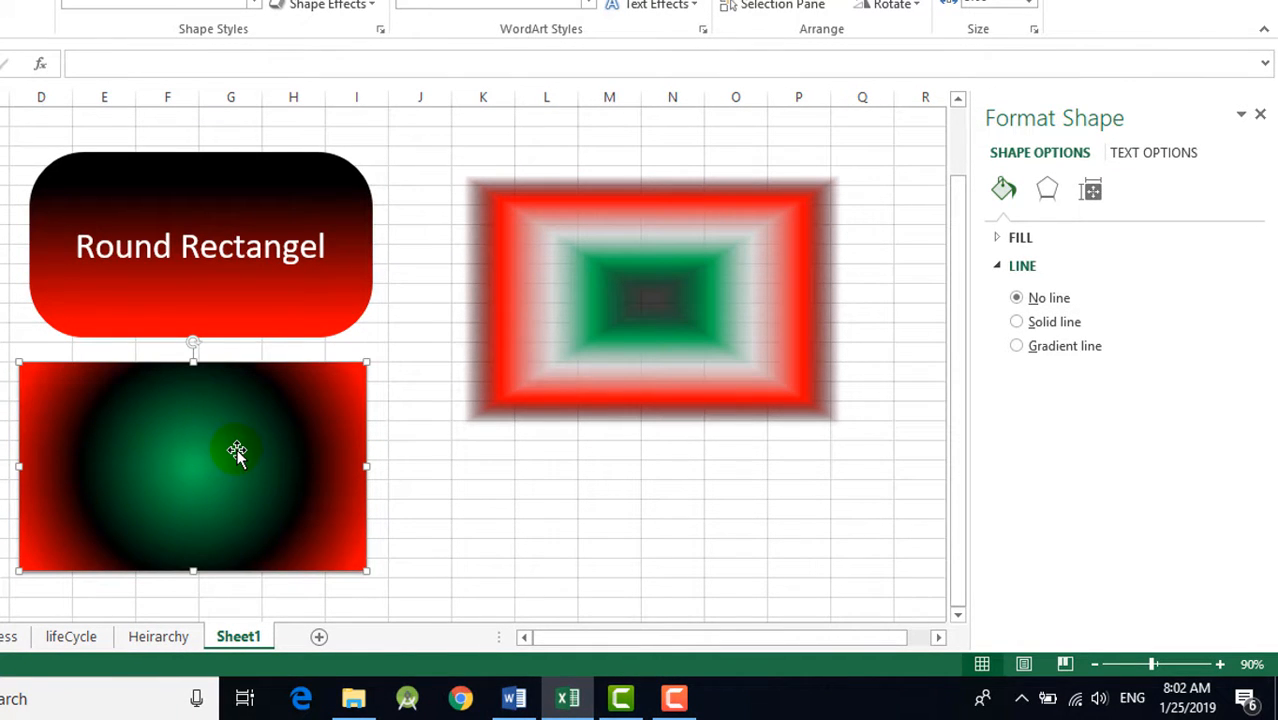
{"action": "left_click", "coordinate": [1048, 298]}
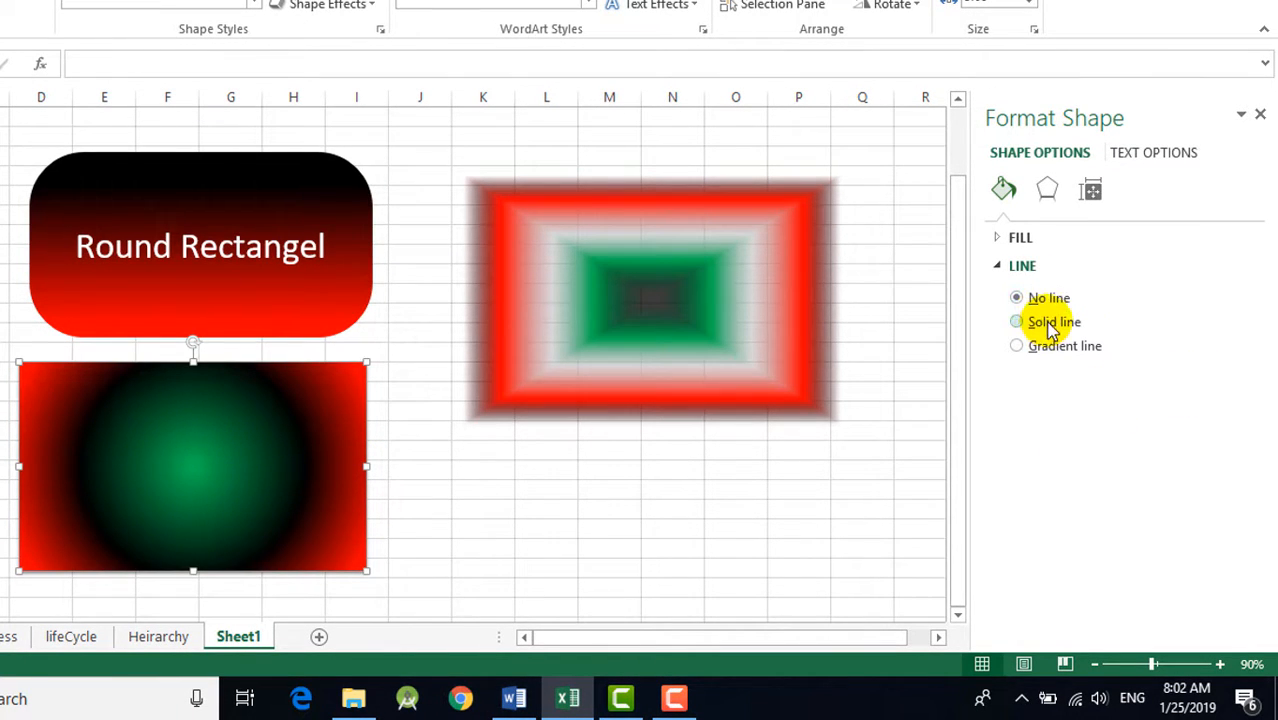
{"action": "left_click", "coordinate": [1045, 323]}
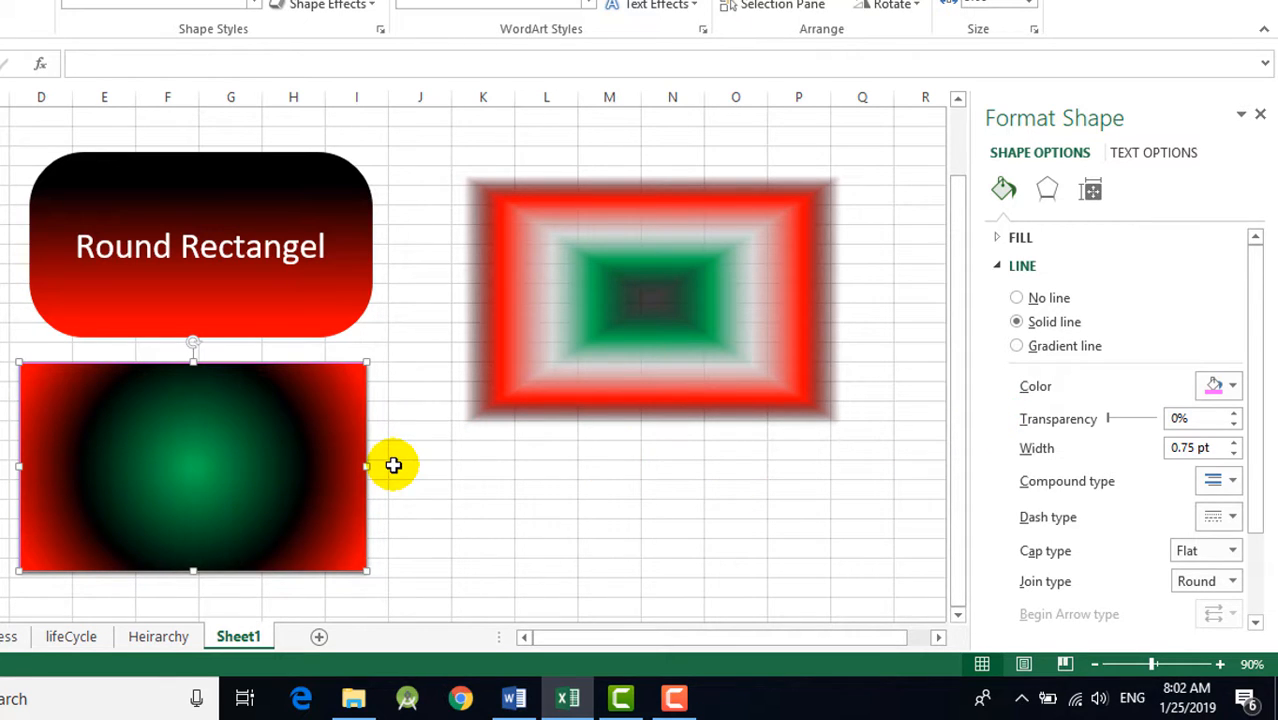
Set the radial-gradient rectangle's outline width to 10 pt and move the shape slightly down
{"action": "left_click", "coordinate": [1235, 444]}
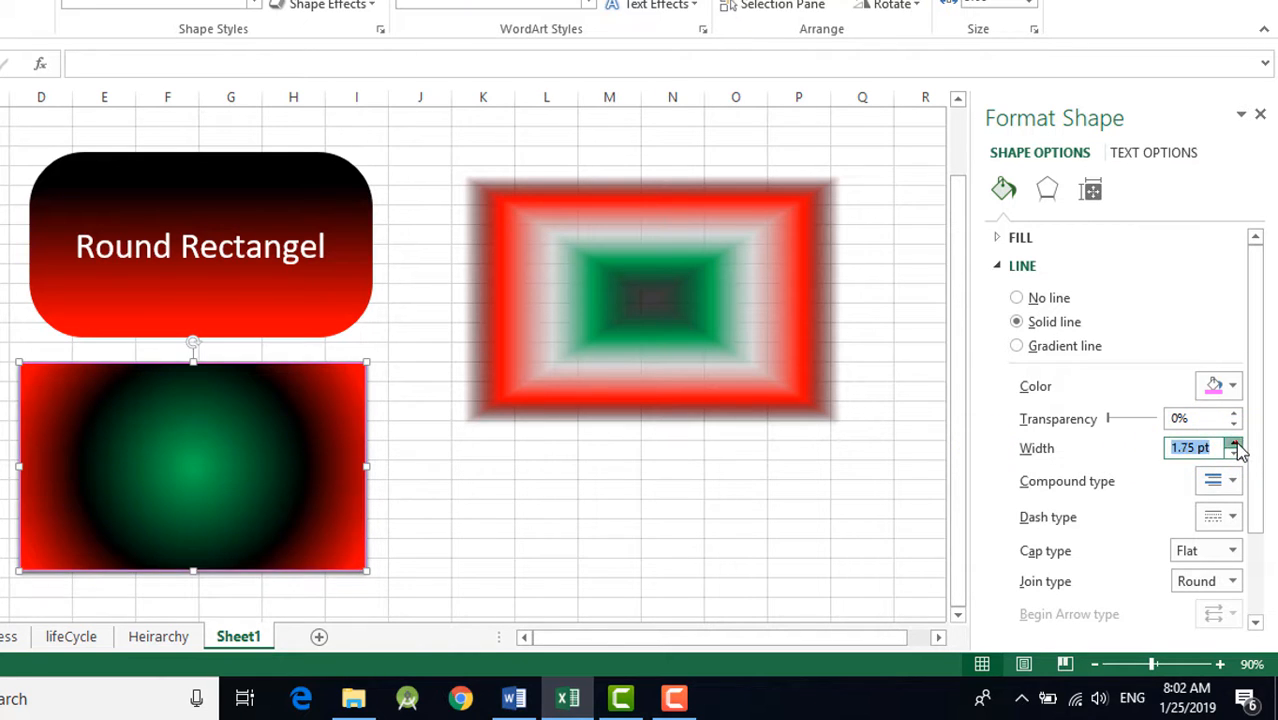
{"action": "left_click", "coordinate": [1235, 444]}
{"action": "left_click", "coordinate": [1235, 444]}
{"action": "left_click", "coordinate": [1235, 444]}
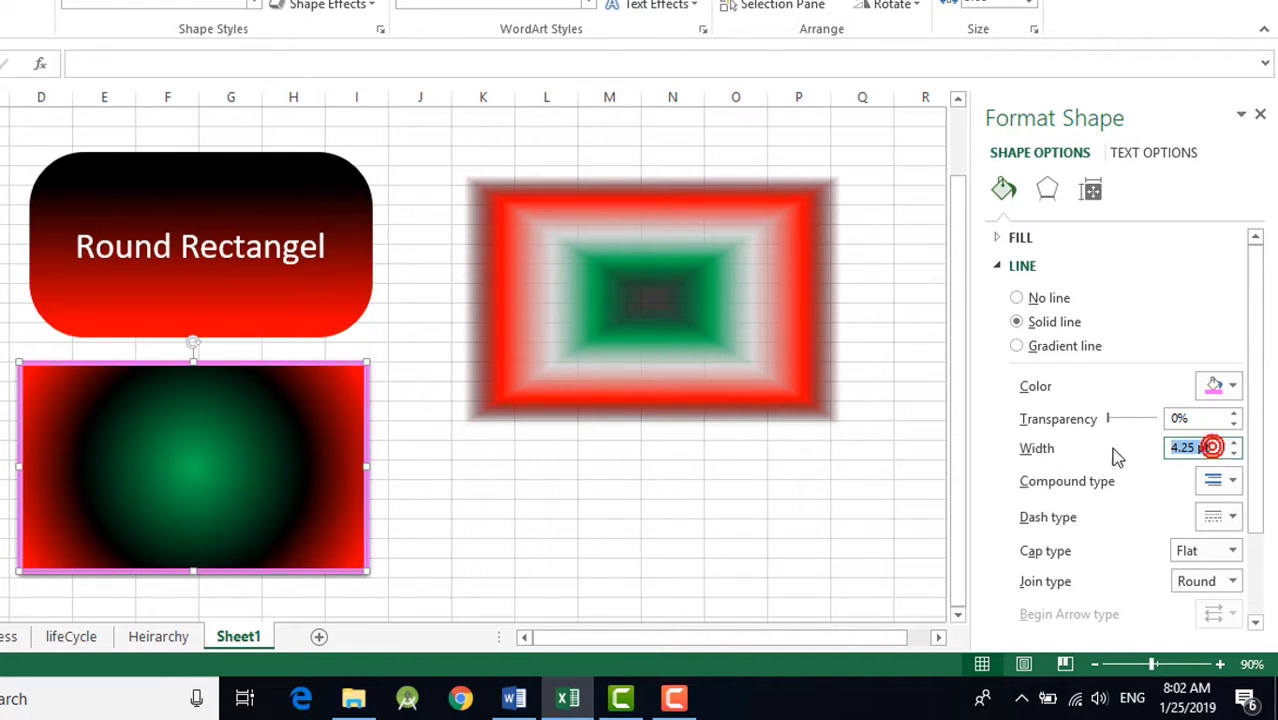
{"action": "type", "text": "5"}
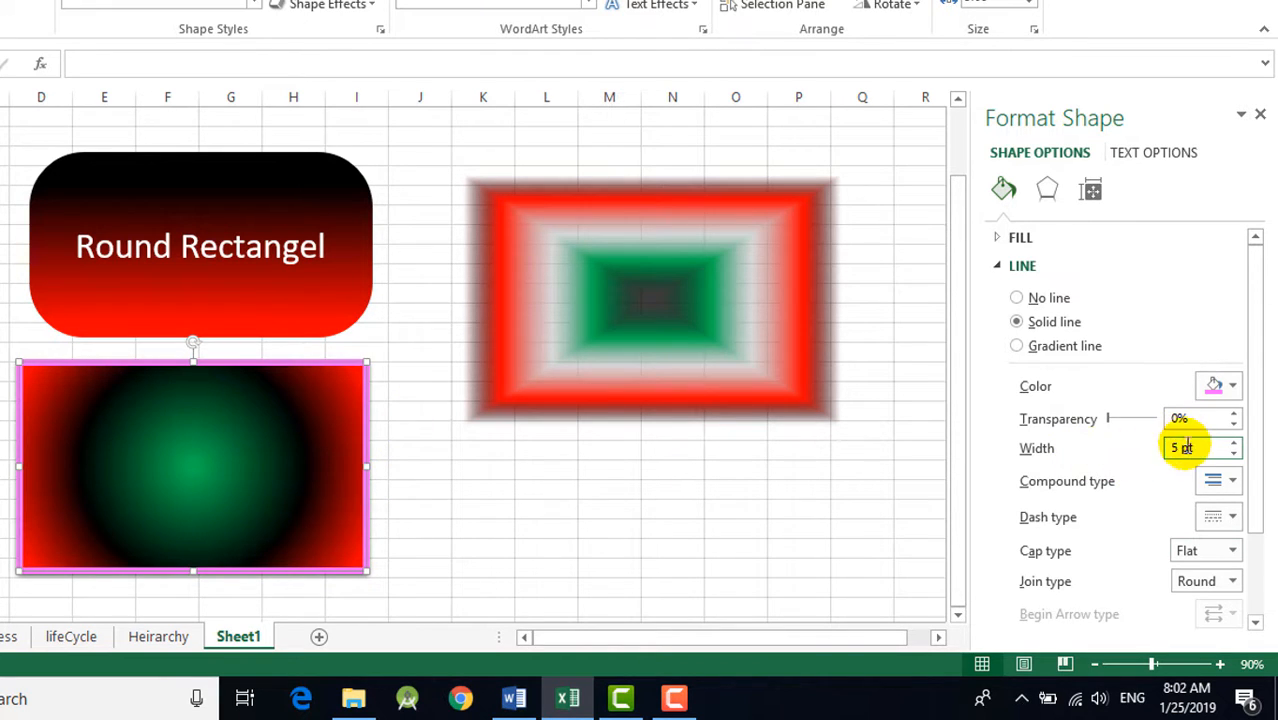
{"action": "type", "text": "10"}
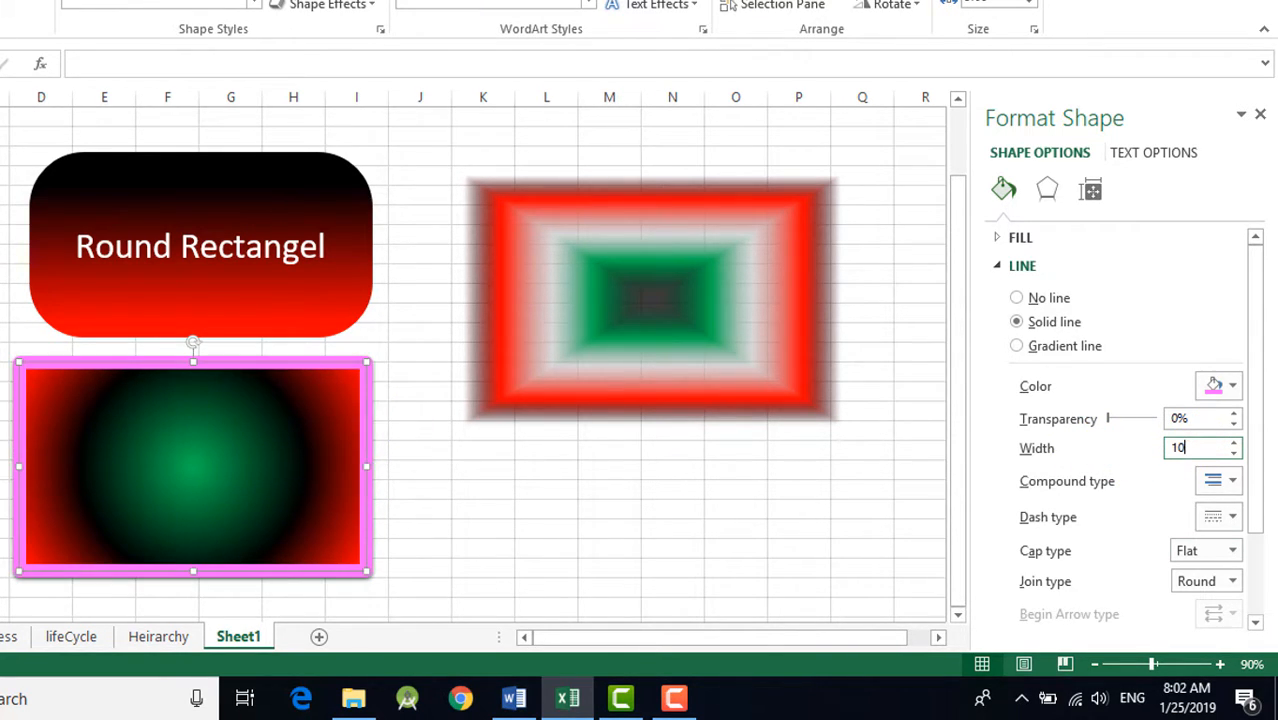
{"action": "left_click", "coordinate": [482, 570]}
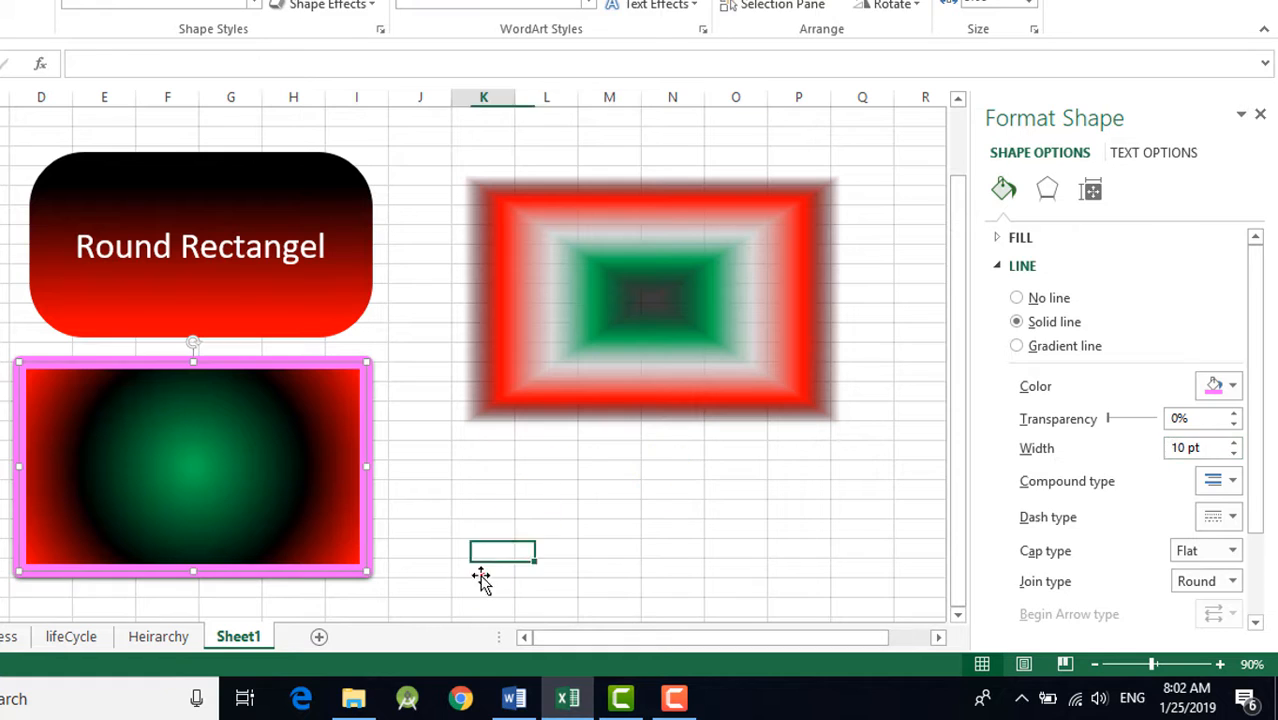
{"action": "left_click_drag", "start_coordinate": [370, 570], "coordinate": [364, 584]}
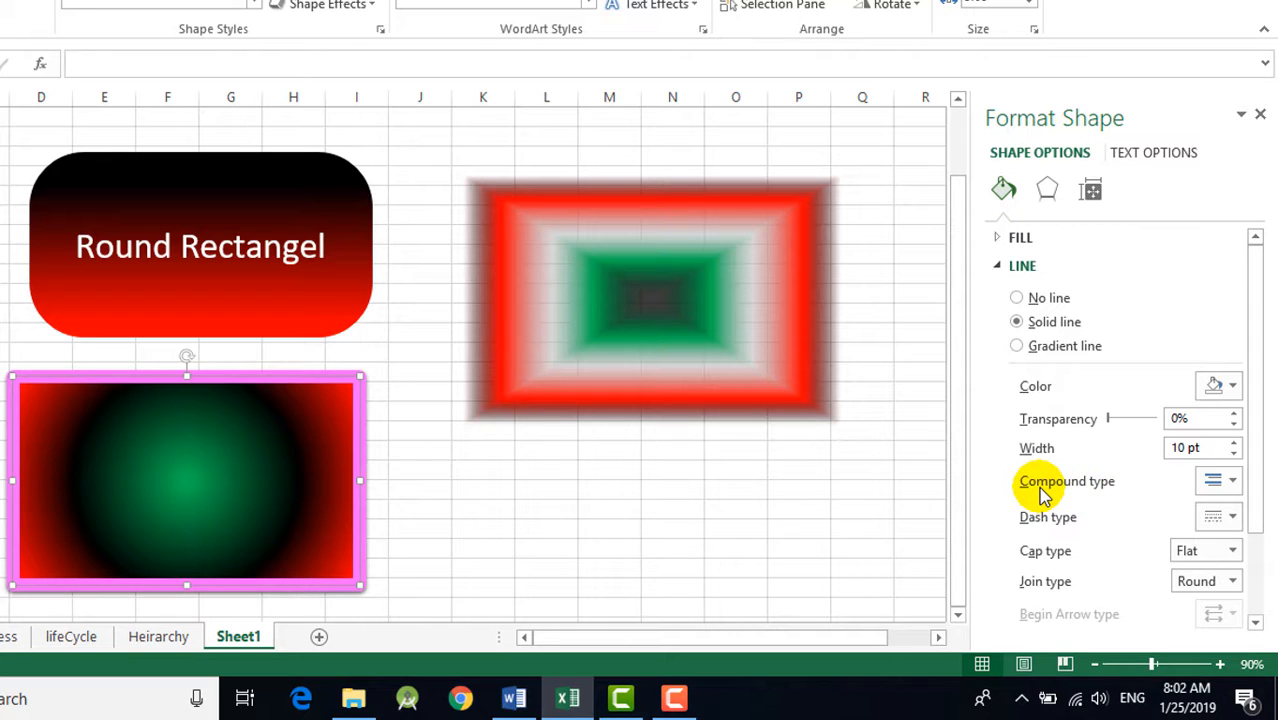
Try the double-line compound type on the outline of the radial-gradient rectangle
{"action": "left_click", "coordinate": [1232, 481]}
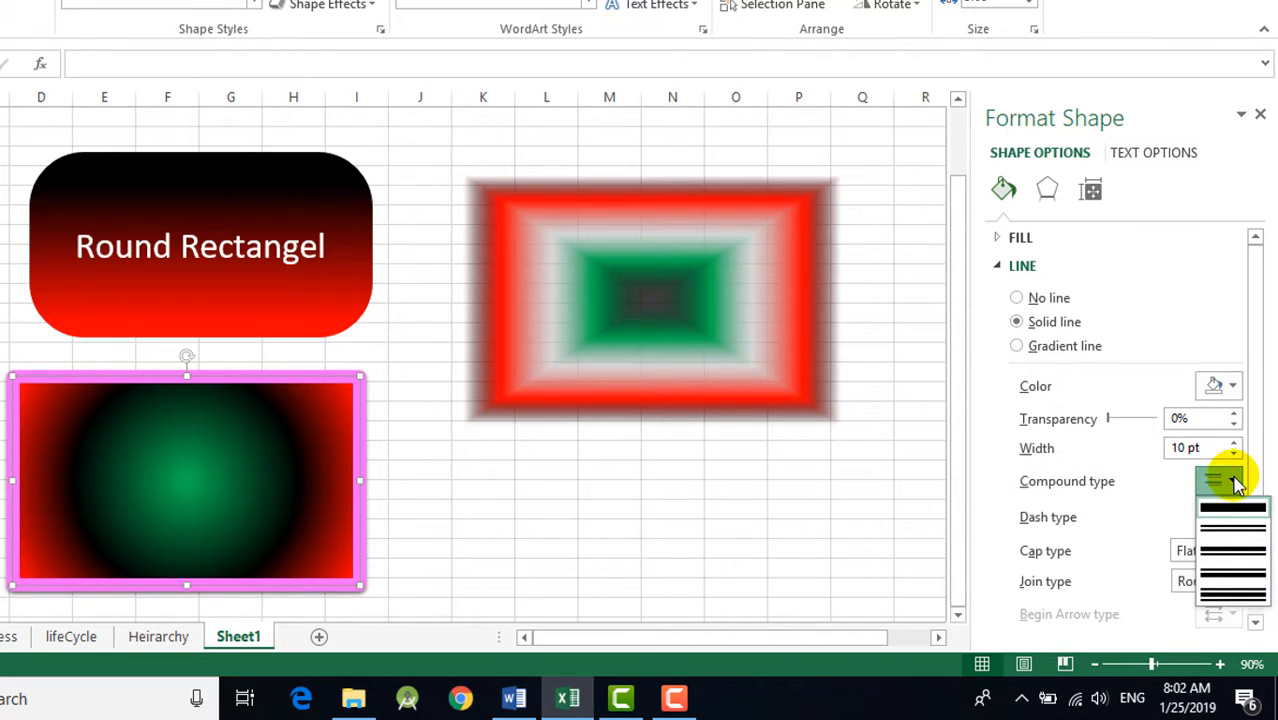
{"action": "left_click", "coordinate": [1235, 528]}
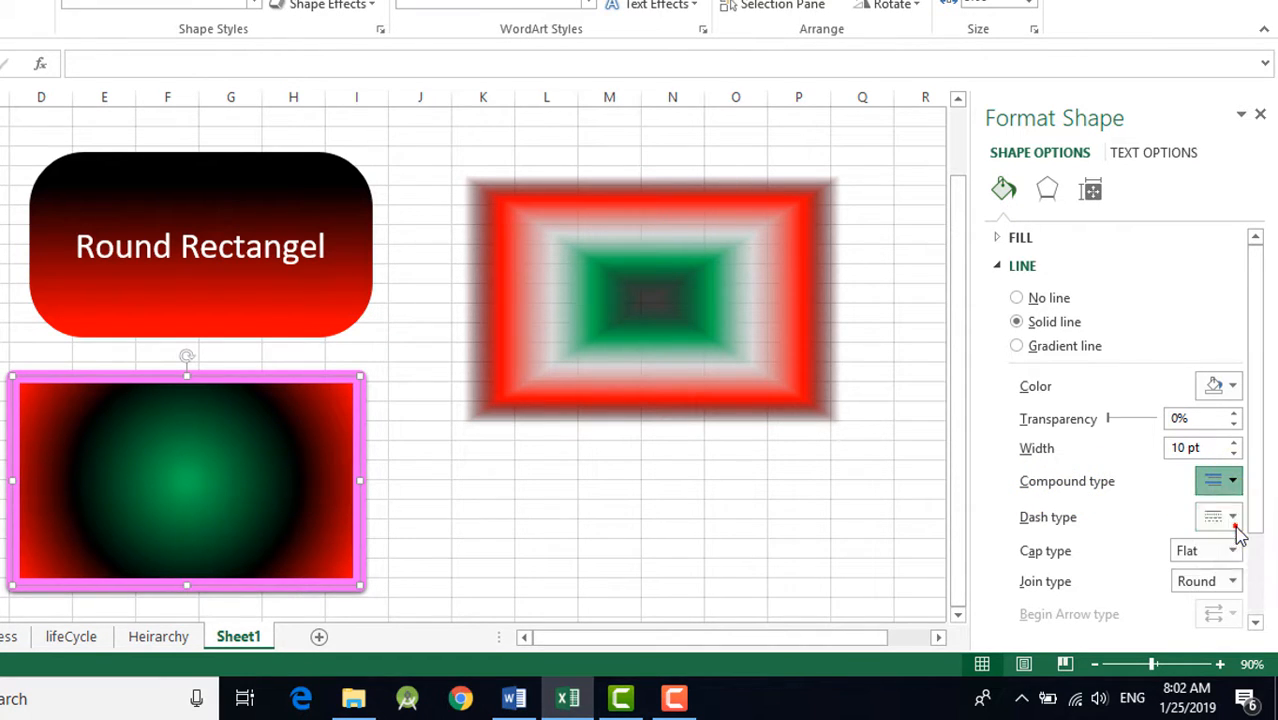
{"action": "left_click", "coordinate": [515, 619]}
{"action": "left_click", "coordinate": [368, 537]}
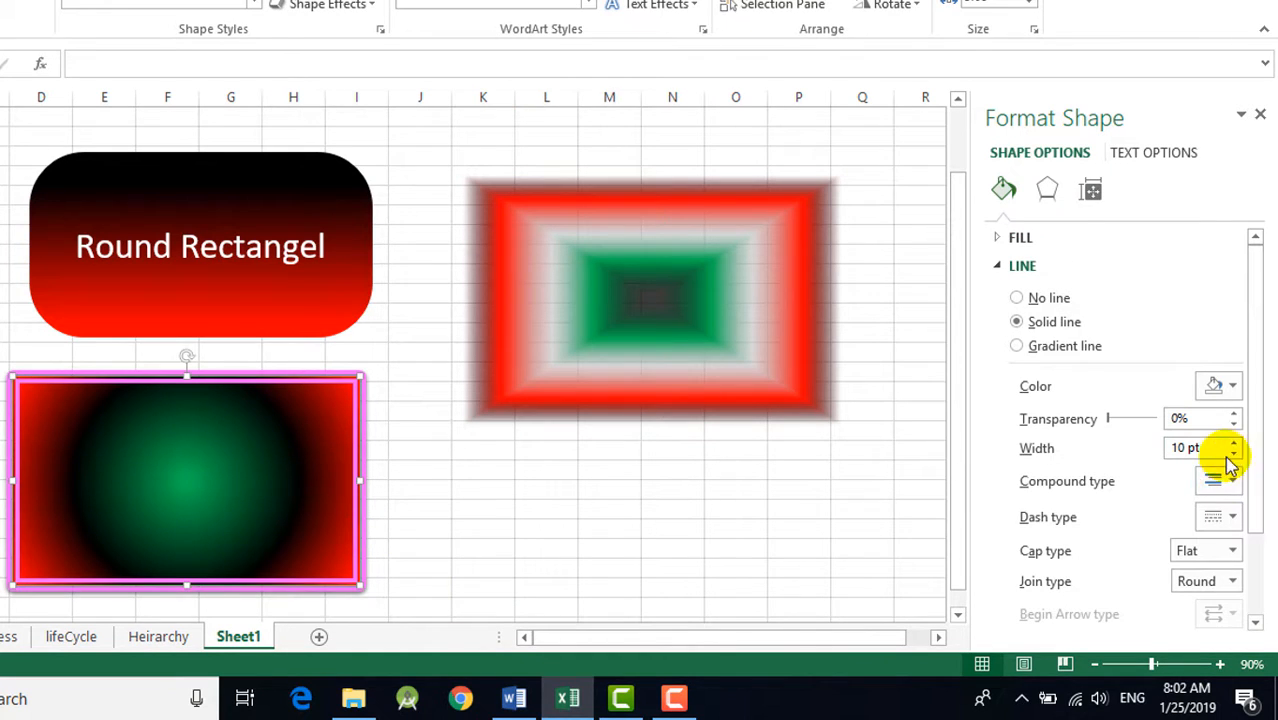
Try the thin-thick compound type on the radial-gradient rectangle's outline
{"action": "left_click", "coordinate": [1218, 483]}
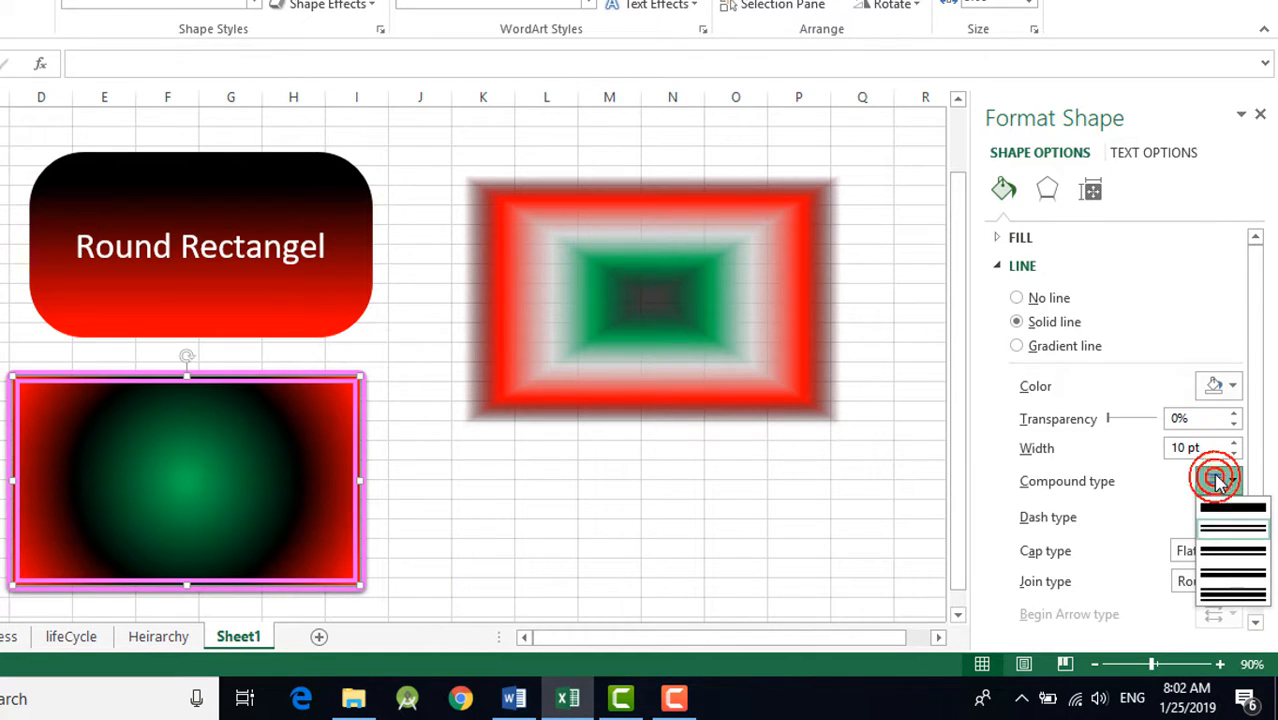
{"action": "left_click", "coordinate": [1236, 586]}
{"action": "left_click", "coordinate": [478, 567]}
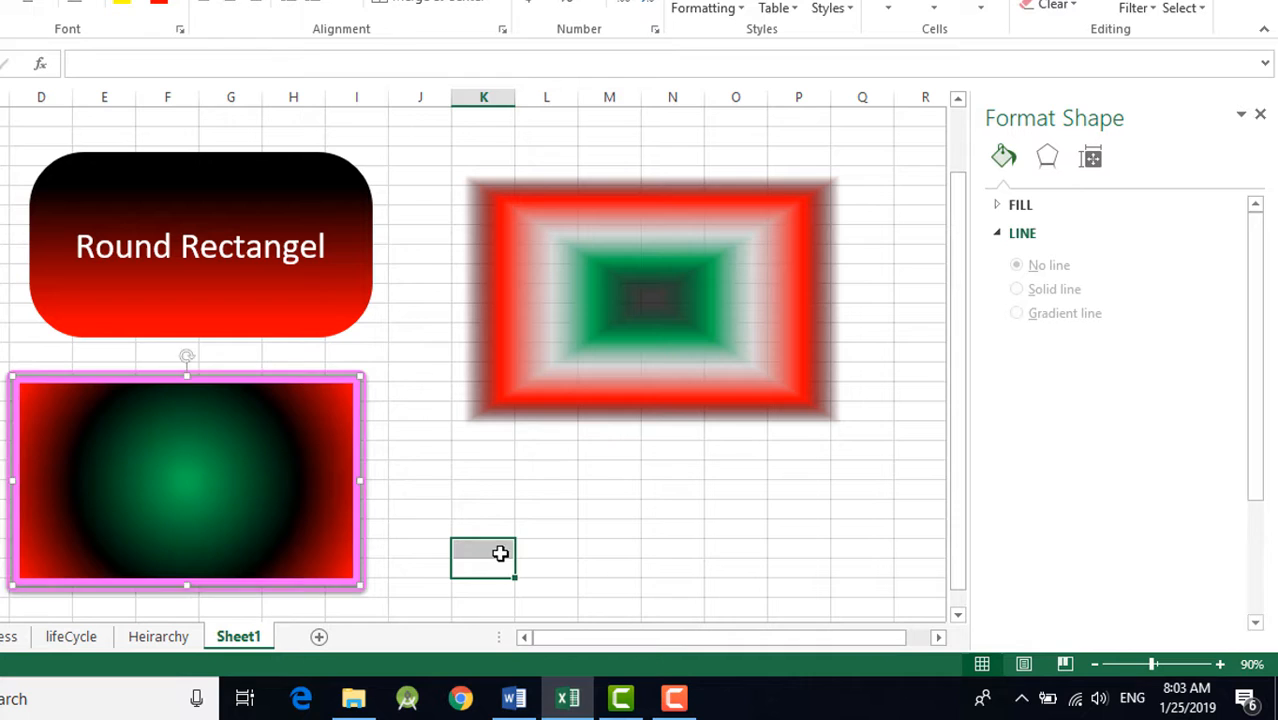
{"action": "left_click", "coordinate": [356, 493]}
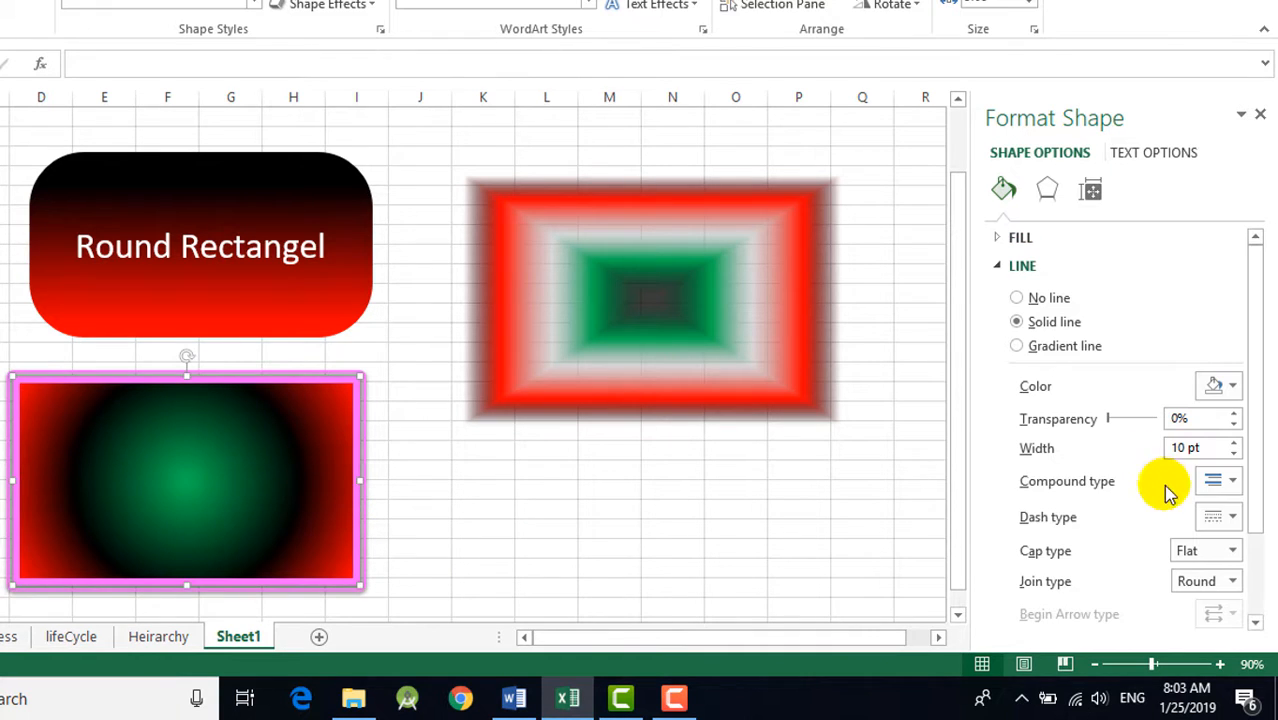
Set the outline's compound type to the triple line on the radial-gradient rectangle
{"action": "left_click", "coordinate": [1220, 481]}
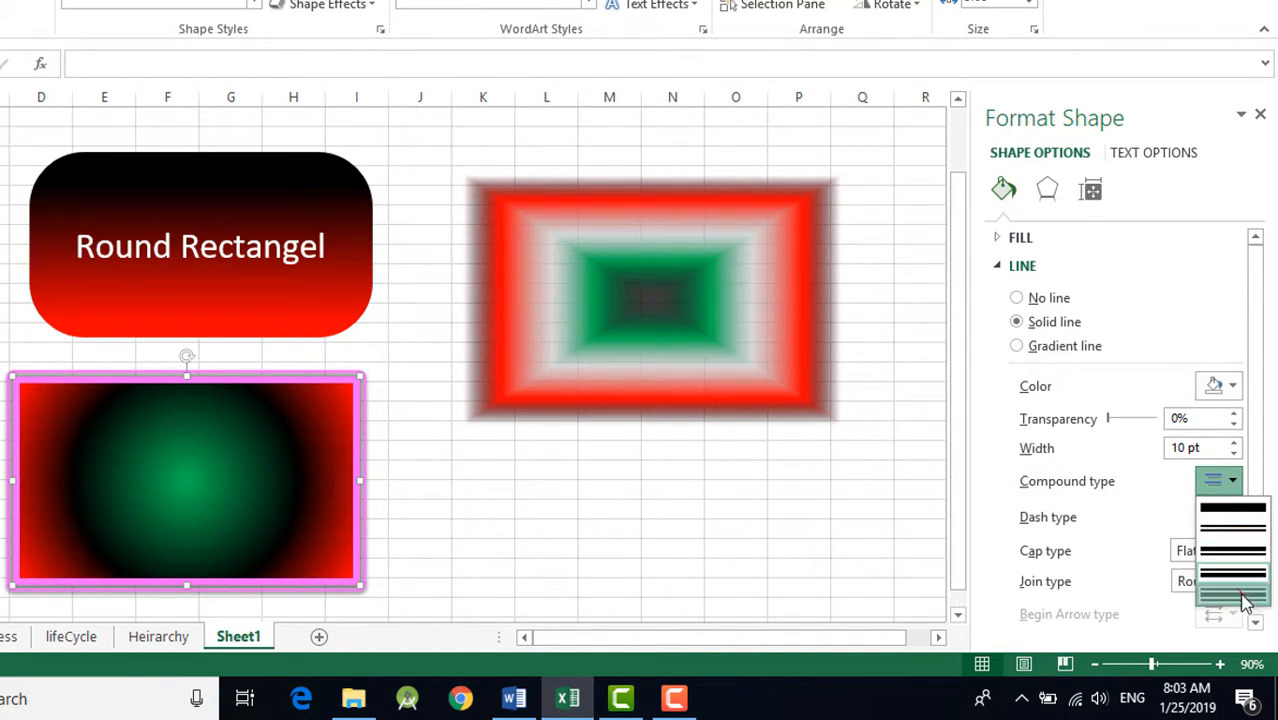
{"action": "left_click", "coordinate": [1244, 600]}
{"action": "left_click", "coordinate": [430, 447]}
{"action": "left_click", "coordinate": [362, 508]}
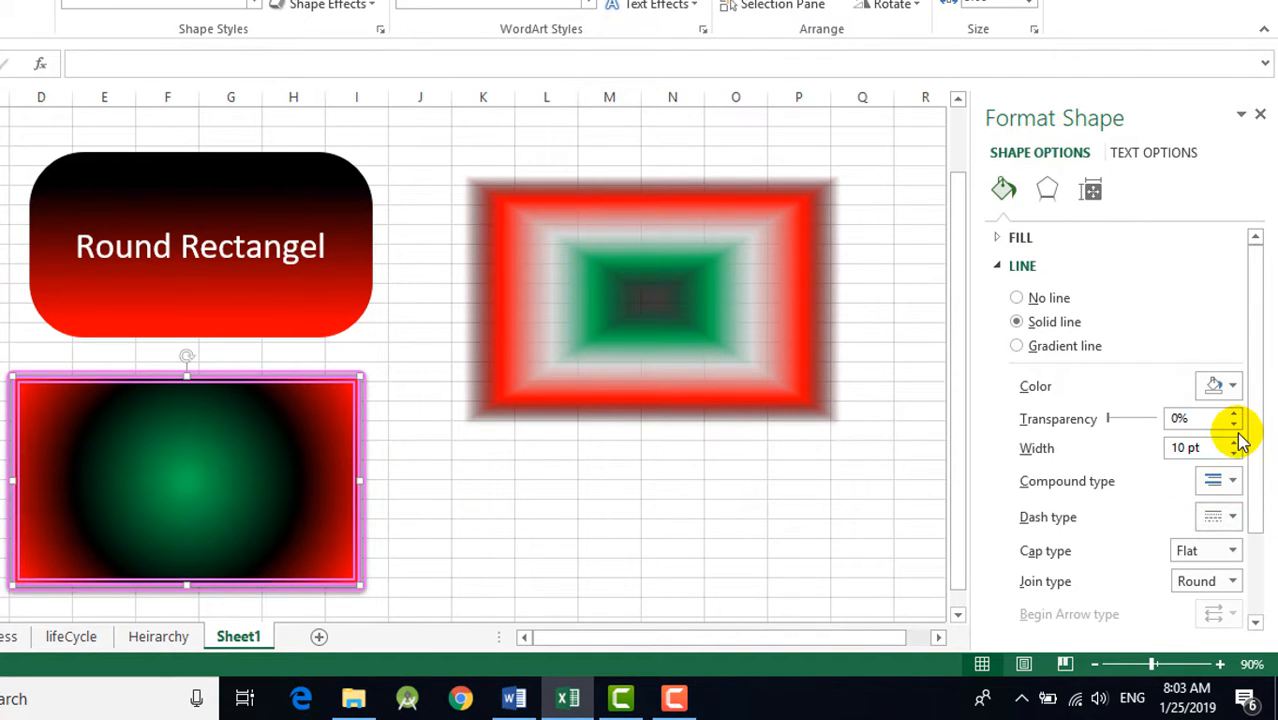
Set the outline width of the radial-gradient rectangle to 20 pt and reselect the shape
{"action": "left_click_drag", "start_coordinate": [1209, 447], "coordinate": [1103, 440]}
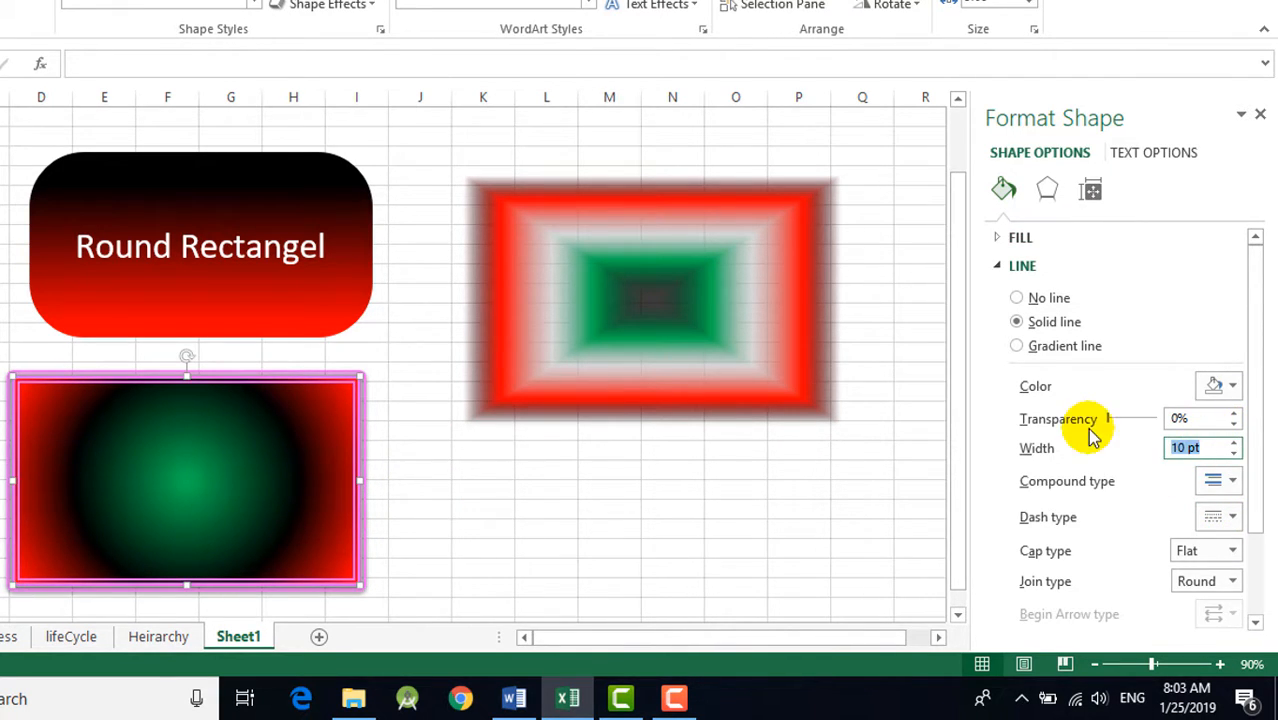
{"action": "type", "text": "20"}
{"action": "key", "text": "Return"}
{"action": "left_click", "coordinate": [650, 568]}
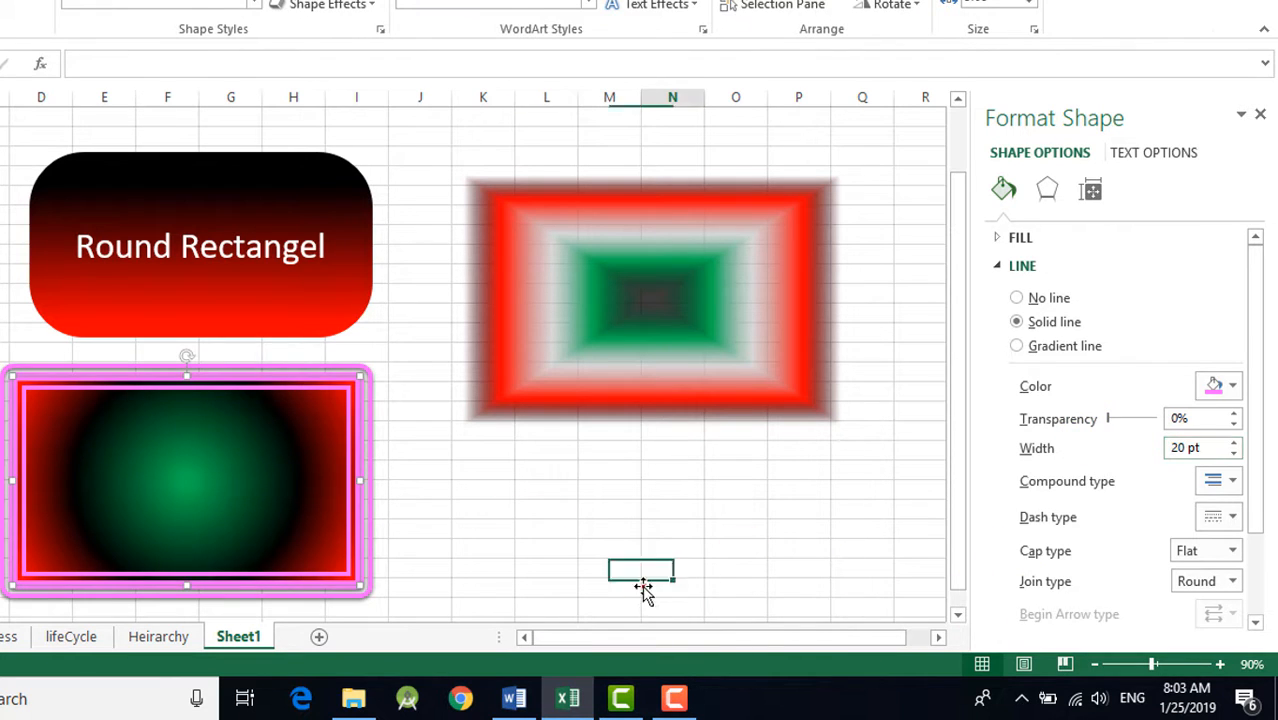
{"action": "left_click", "coordinate": [415, 505]}
{"action": "left_click", "coordinate": [368, 508]}
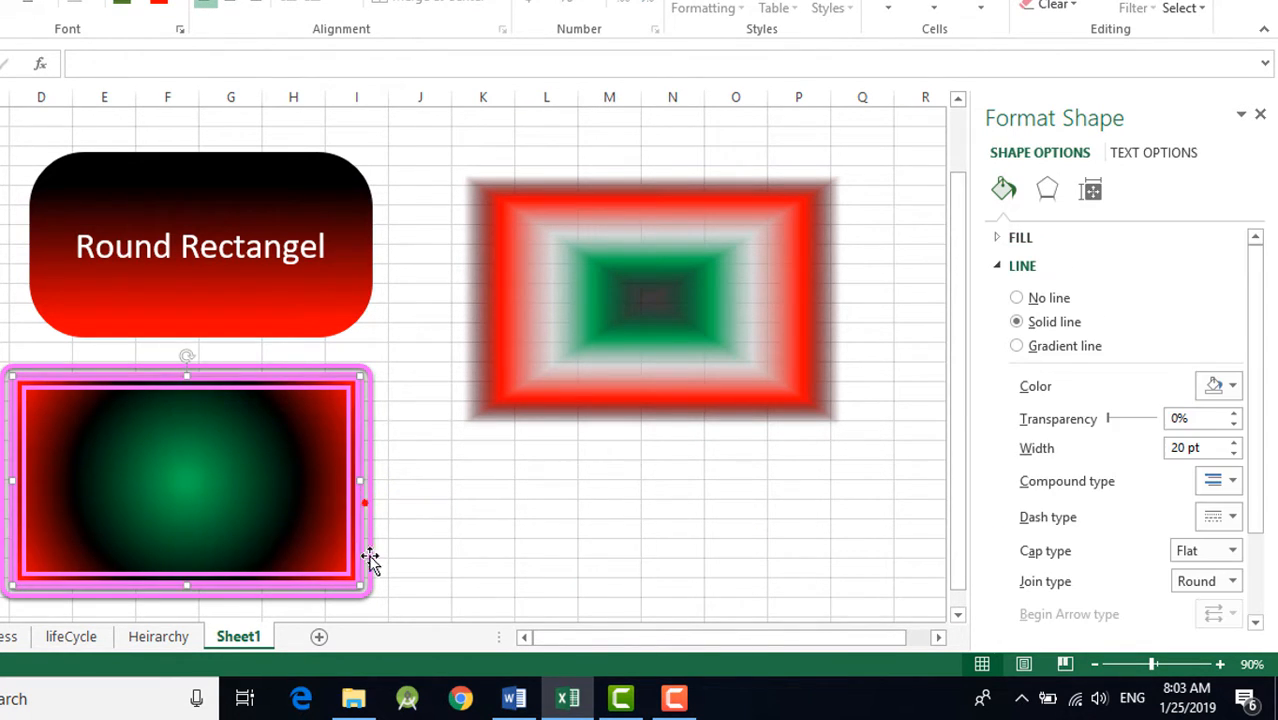
Set the compound type of the radial-gradient rectangle's outline to the simple single line
{"action": "left_click", "coordinate": [1213, 483]}
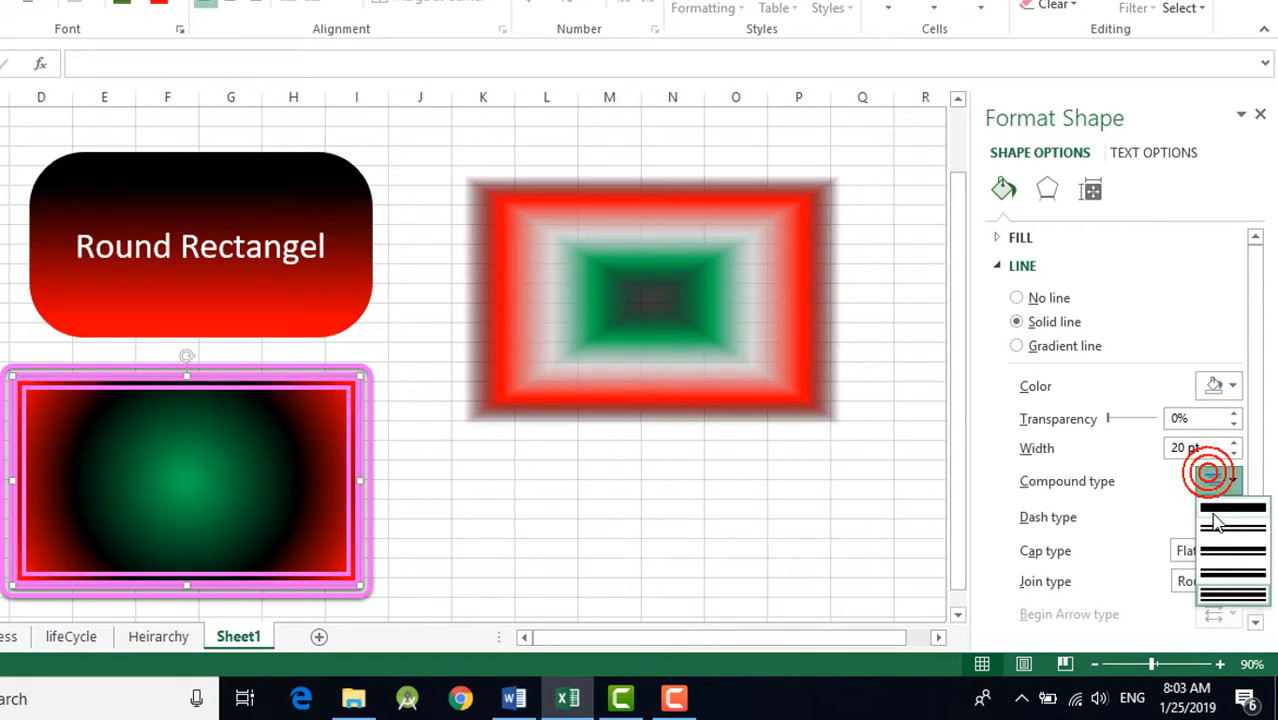
{"action": "left_click", "coordinate": [1212, 502]}
{"action": "left_click", "coordinate": [542, 512]}
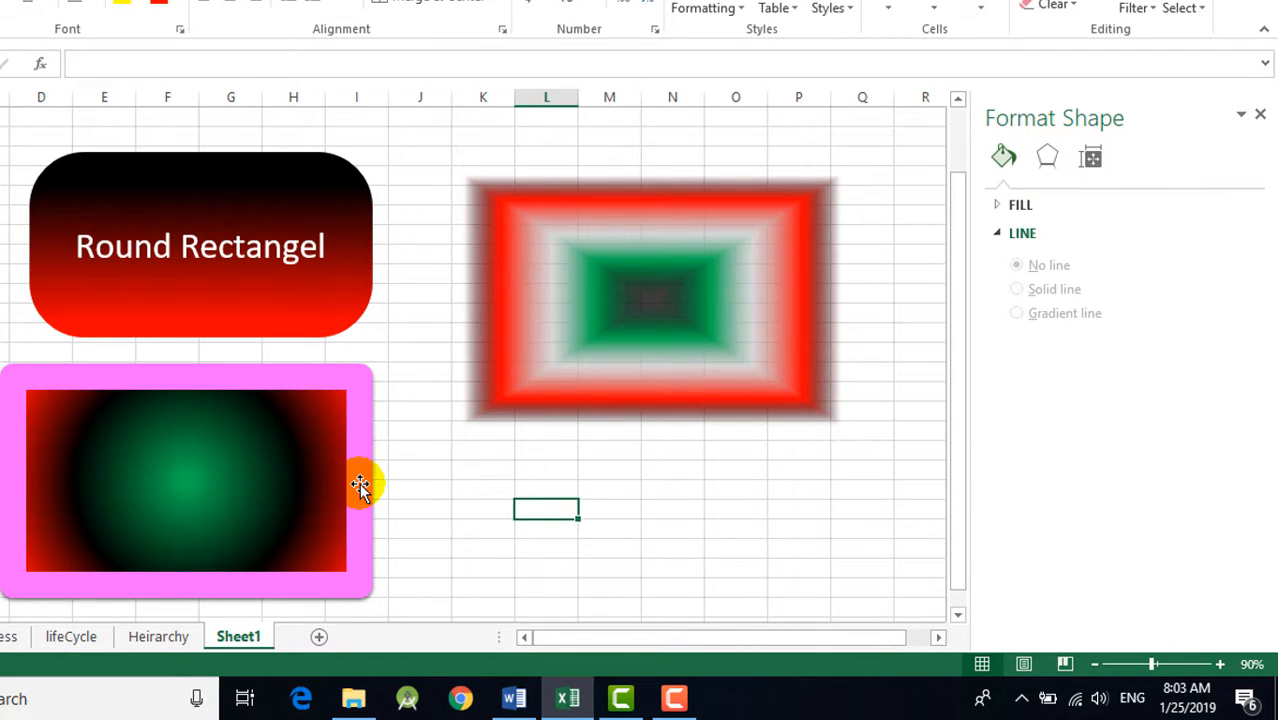
{"action": "left_click", "coordinate": [359, 483]}
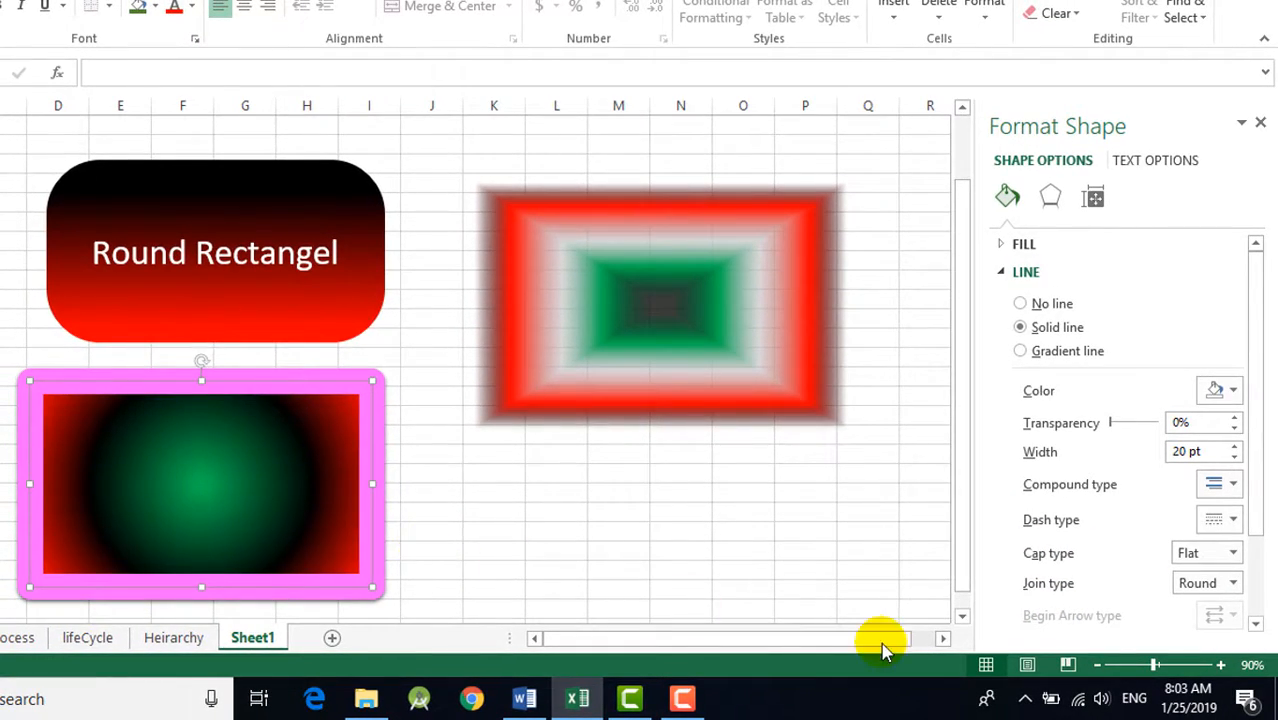
Try the Miter join type on the radial-gradient rectangle's outline and nudge the shape slightly down
{"action": "left_click", "coordinate": [1235, 583]}
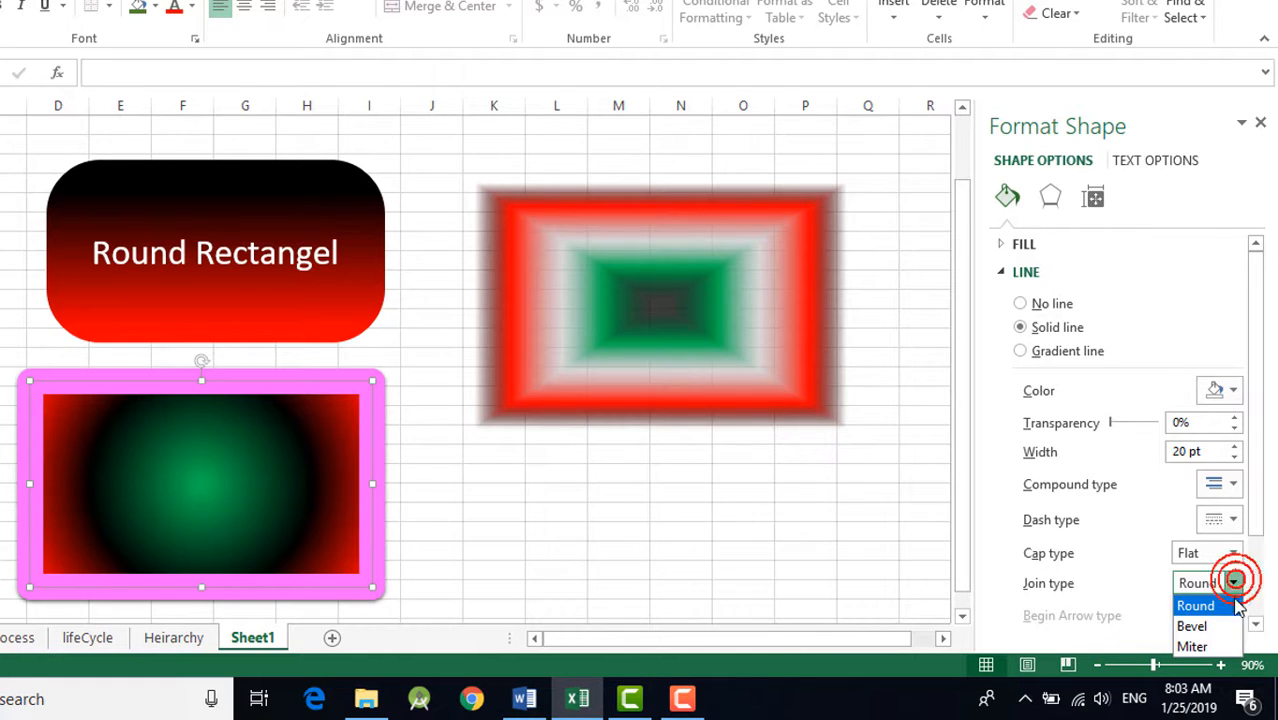
{"action": "left_click", "coordinate": [1193, 646]}
{"action": "left_click", "coordinate": [515, 527]}
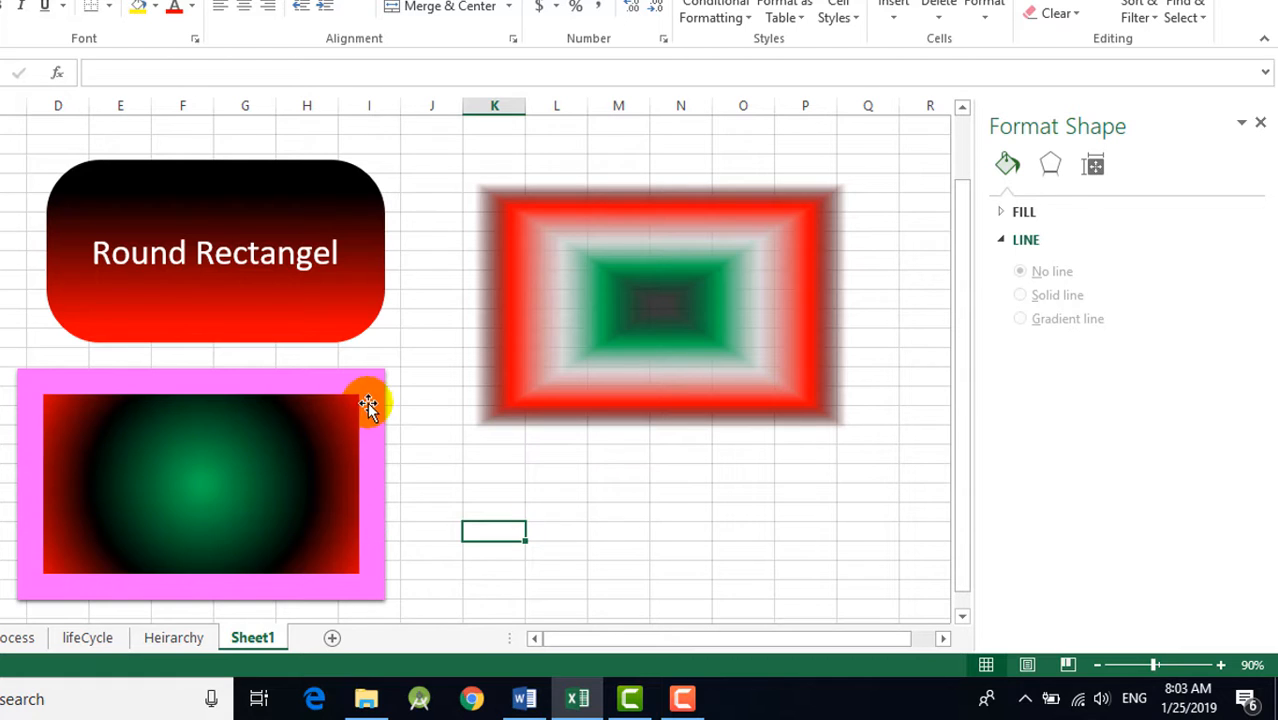
{"action": "mouse_move", "coordinate": [368, 405]}
{"action": "left_mouse_down"}
{"action": "mouse_move", "coordinate": [370, 372]}
{"action": "mouse_move", "coordinate": [369, 415]}
{"action": "left_mouse_up"}
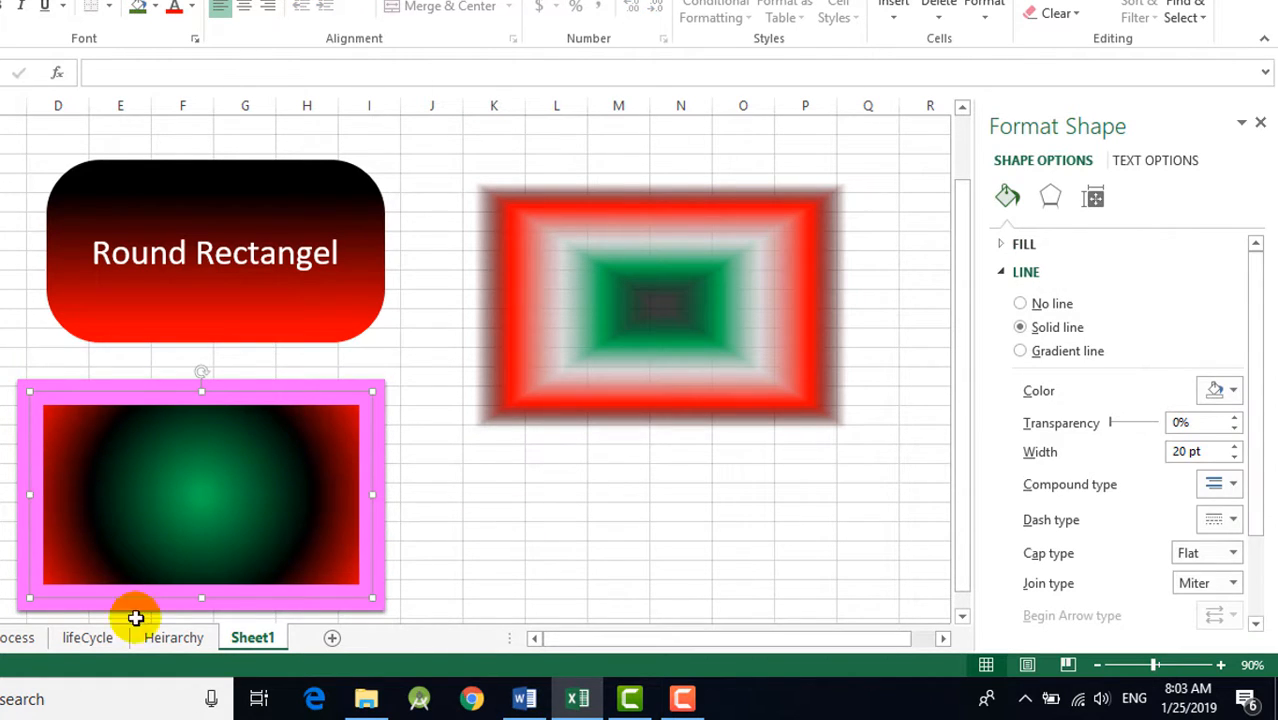
Try the Bevel join type on the radial-gradient rectangle's outline and move the shape up and to the left
{"action": "left_click", "coordinate": [1232, 585]}
{"action": "left_click", "coordinate": [1210, 636]}
{"action": "left_click", "coordinate": [621, 565]}
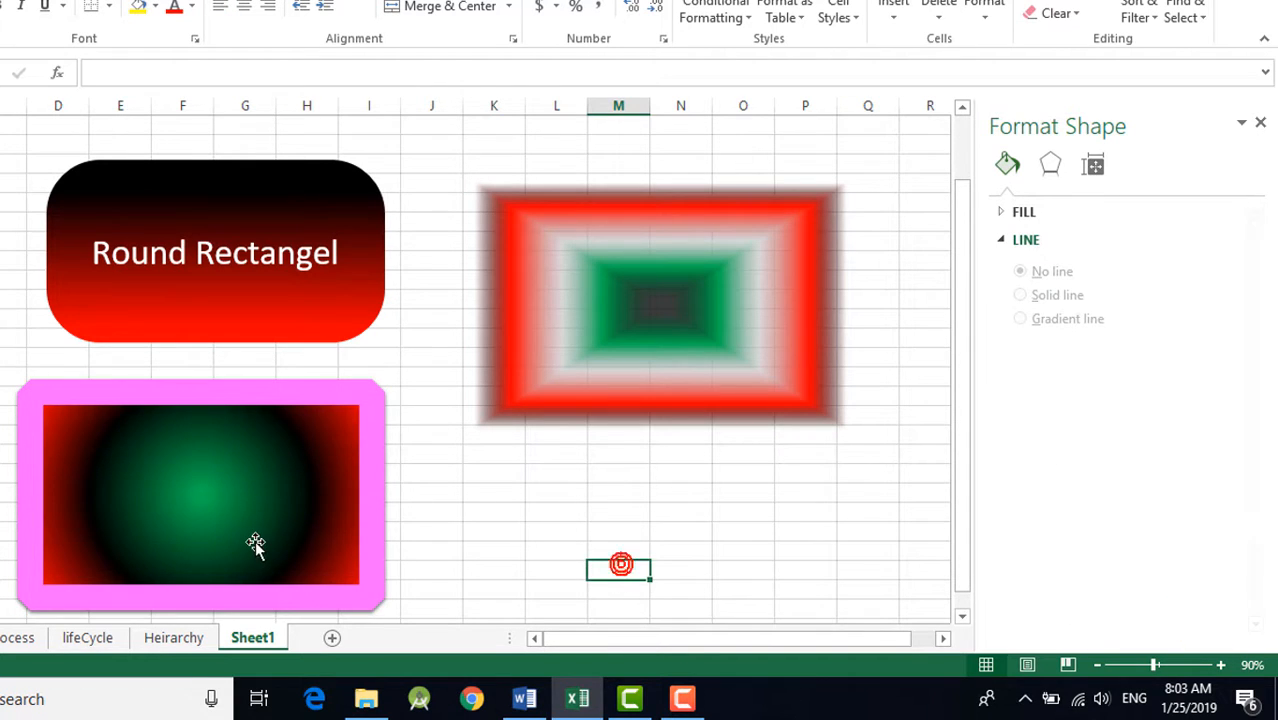
{"action": "left_click_drag", "start_coordinate": [254, 543], "coordinate": [166, 516]}
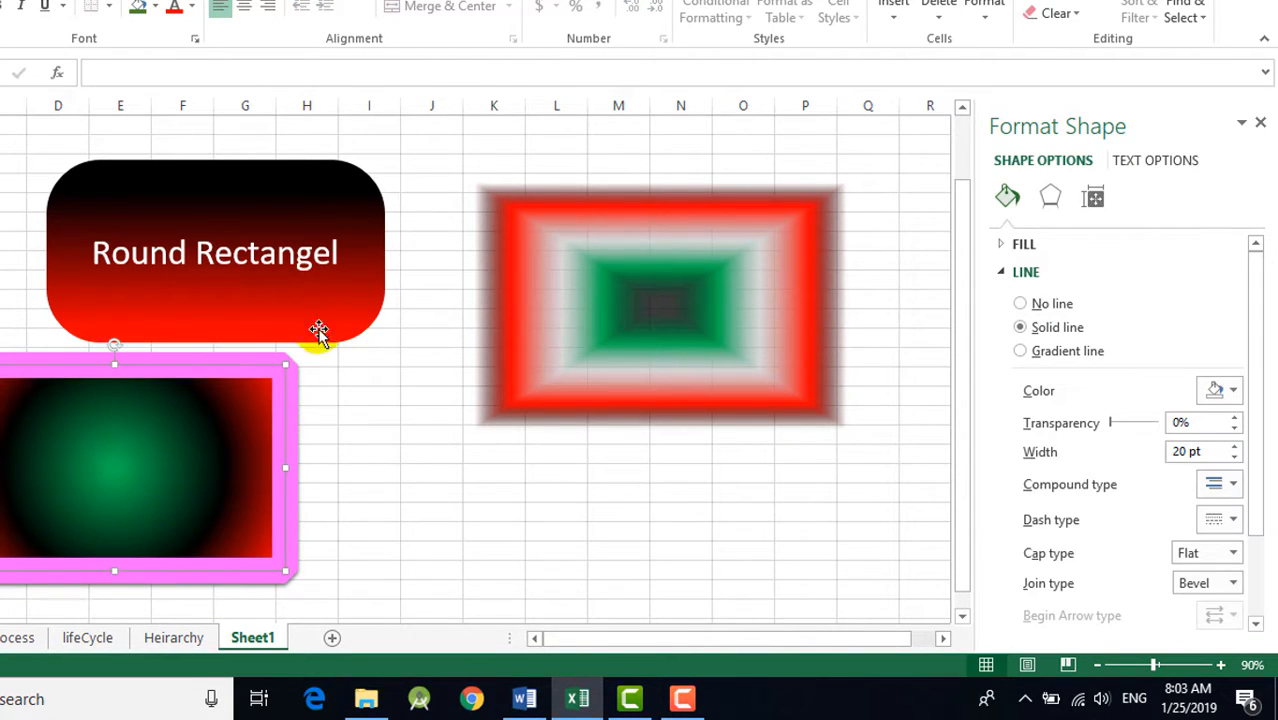
Set the outline's join type to Round and move the radial-gradient rectangle slightly right and down
{"action": "left_click", "coordinate": [1230, 583]}
{"action": "left_click", "coordinate": [1207, 617]}
{"action": "left_click", "coordinate": [318, 466]}
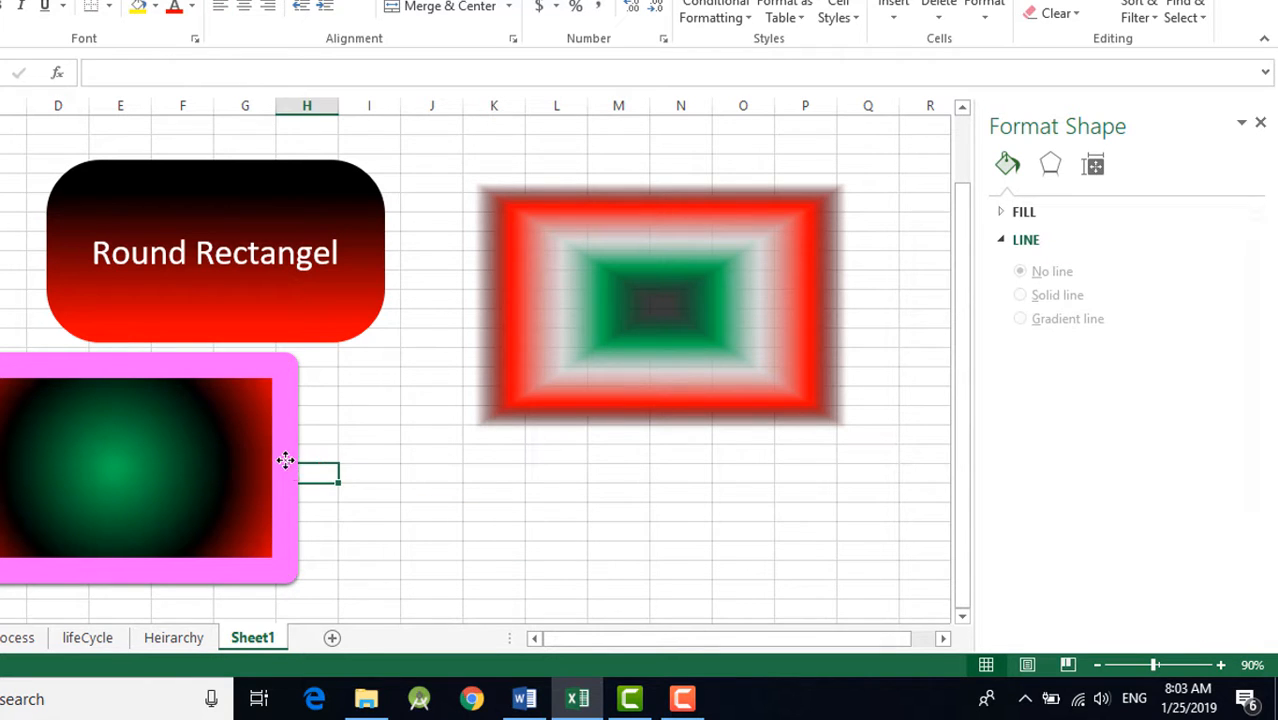
{"action": "left_click_drag", "start_coordinate": [285, 460], "coordinate": [337, 479]}
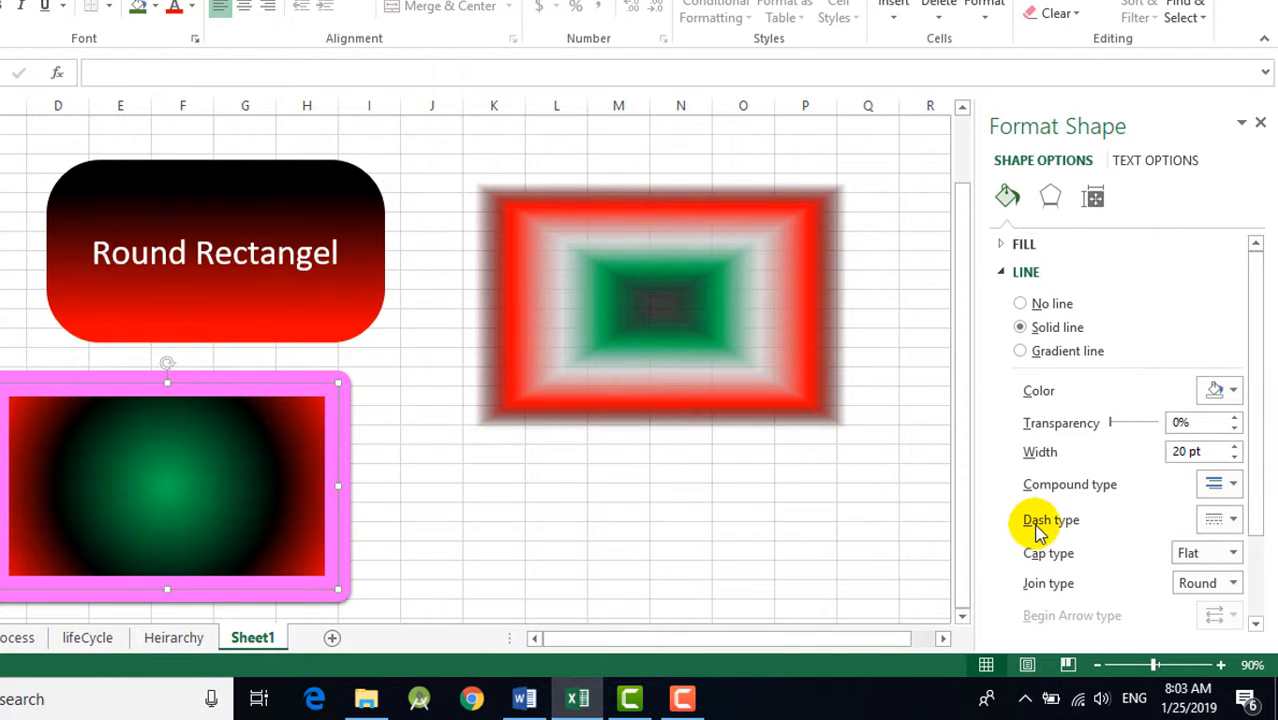
Try the Dash dash type with the Square cap type on the radial-gradient rectangle's outline
{"action": "left_click", "coordinate": [1236, 520]}
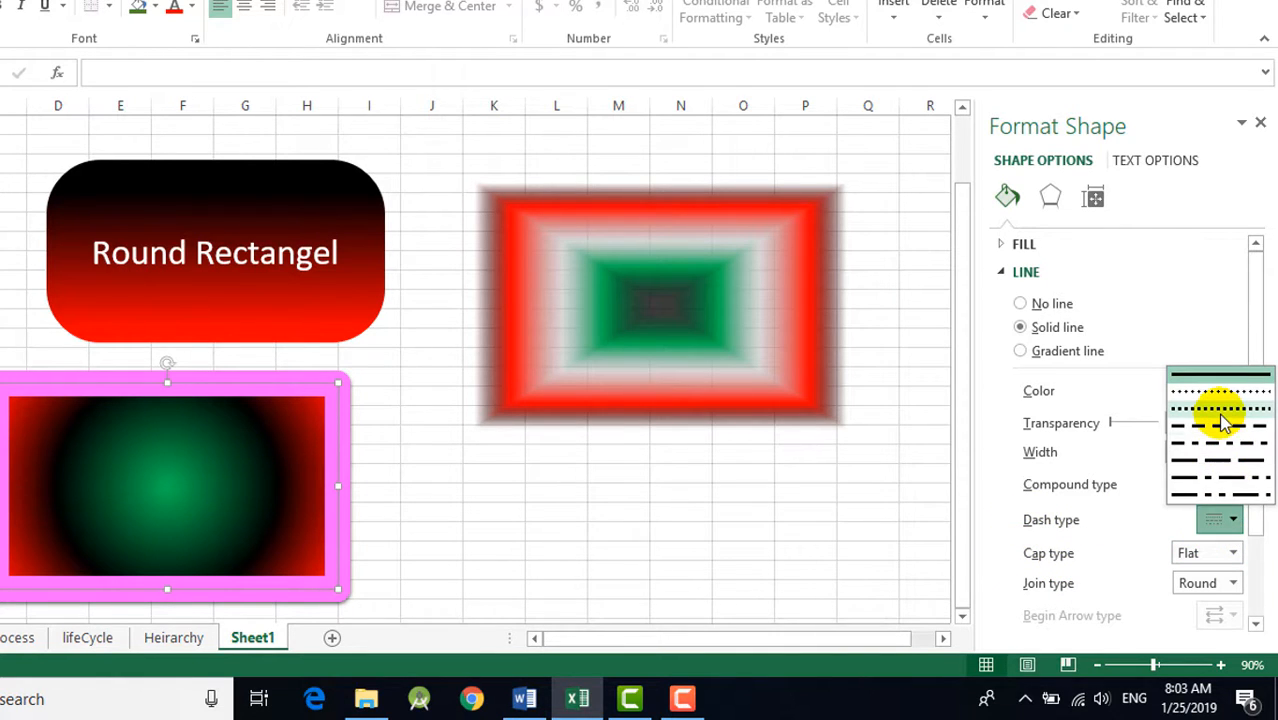
{"action": "left_click", "coordinate": [1219, 425]}
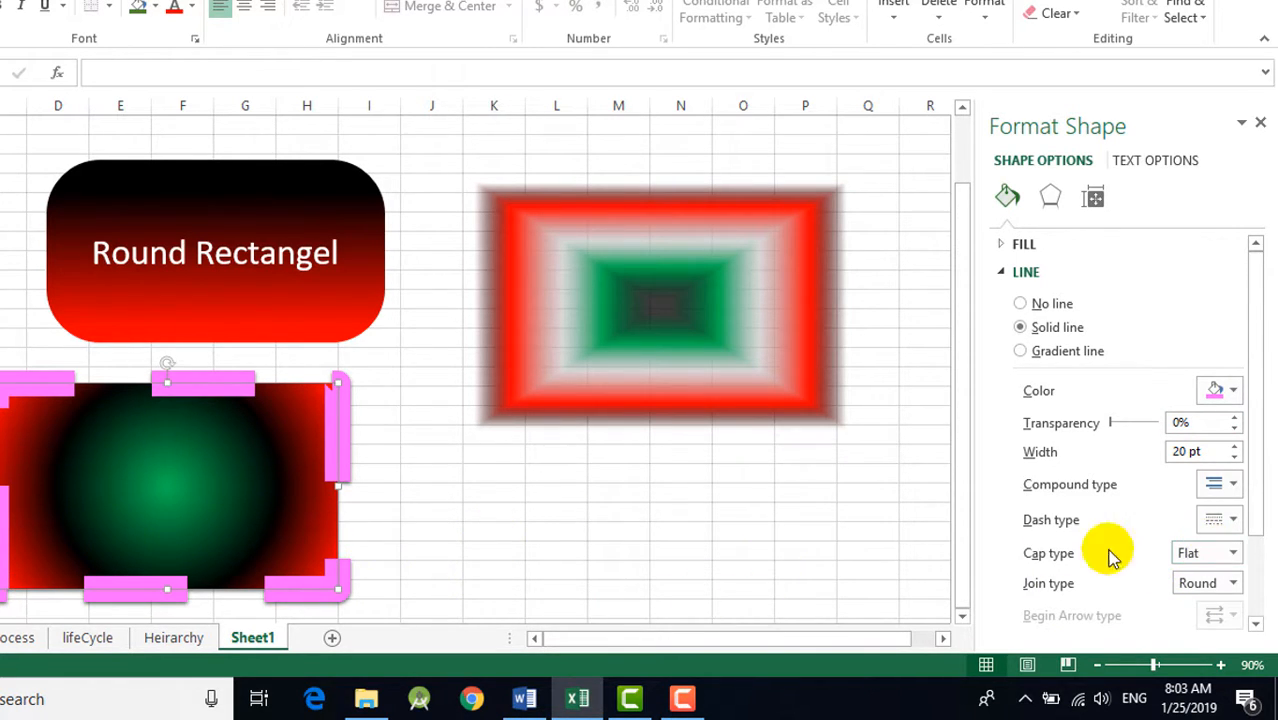
{"action": "left_click", "coordinate": [1237, 558]}
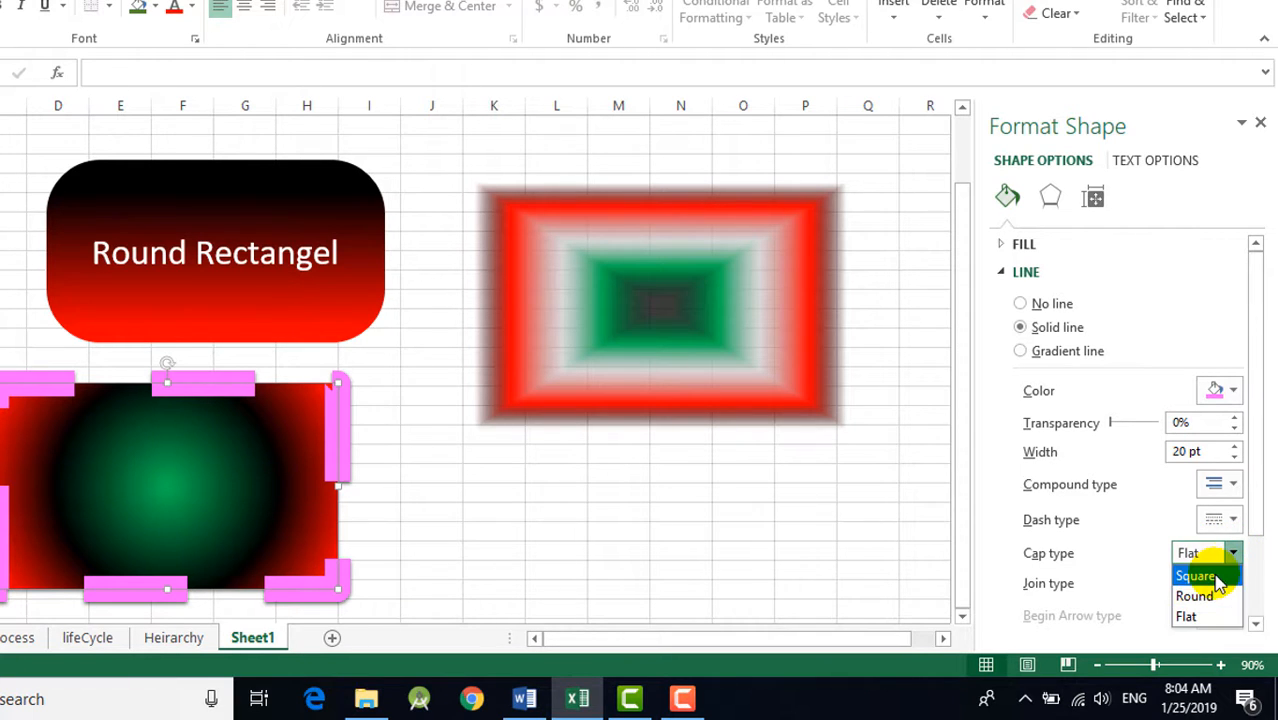
{"action": "left_click", "coordinate": [1214, 577]}
{"action": "left_click", "coordinate": [521, 544]}
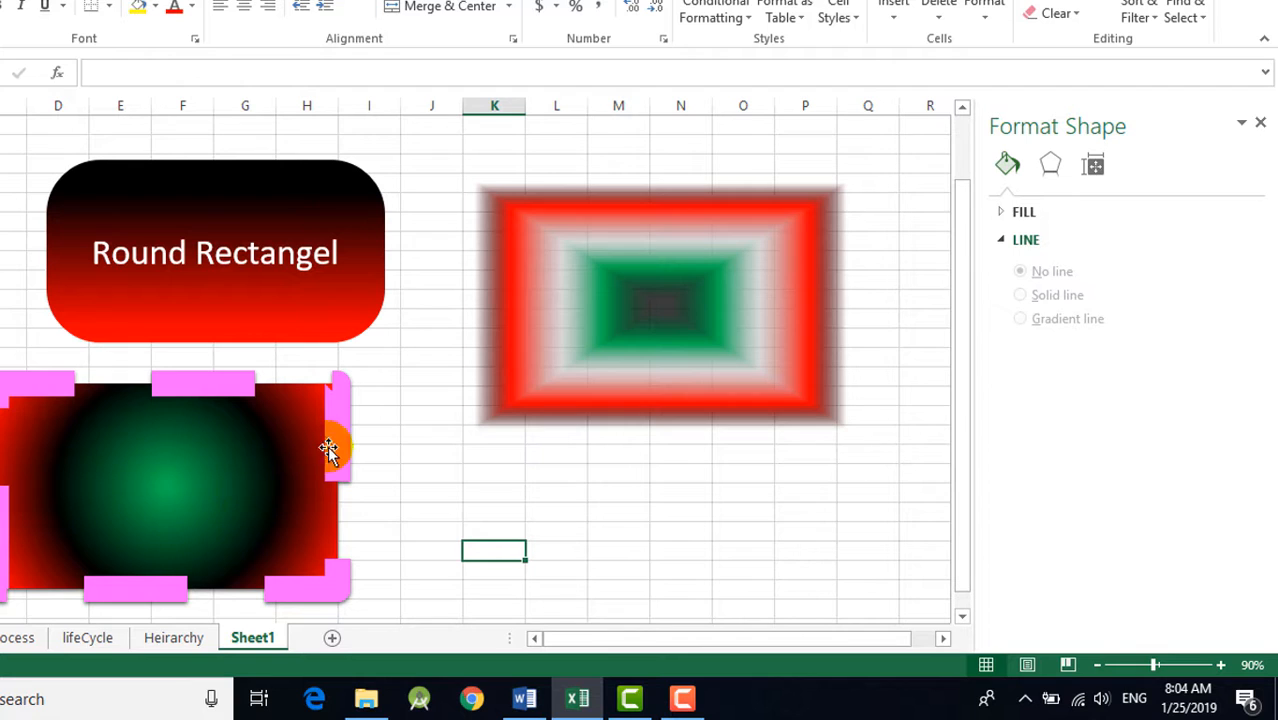
{"action": "left_click", "coordinate": [327, 446]}
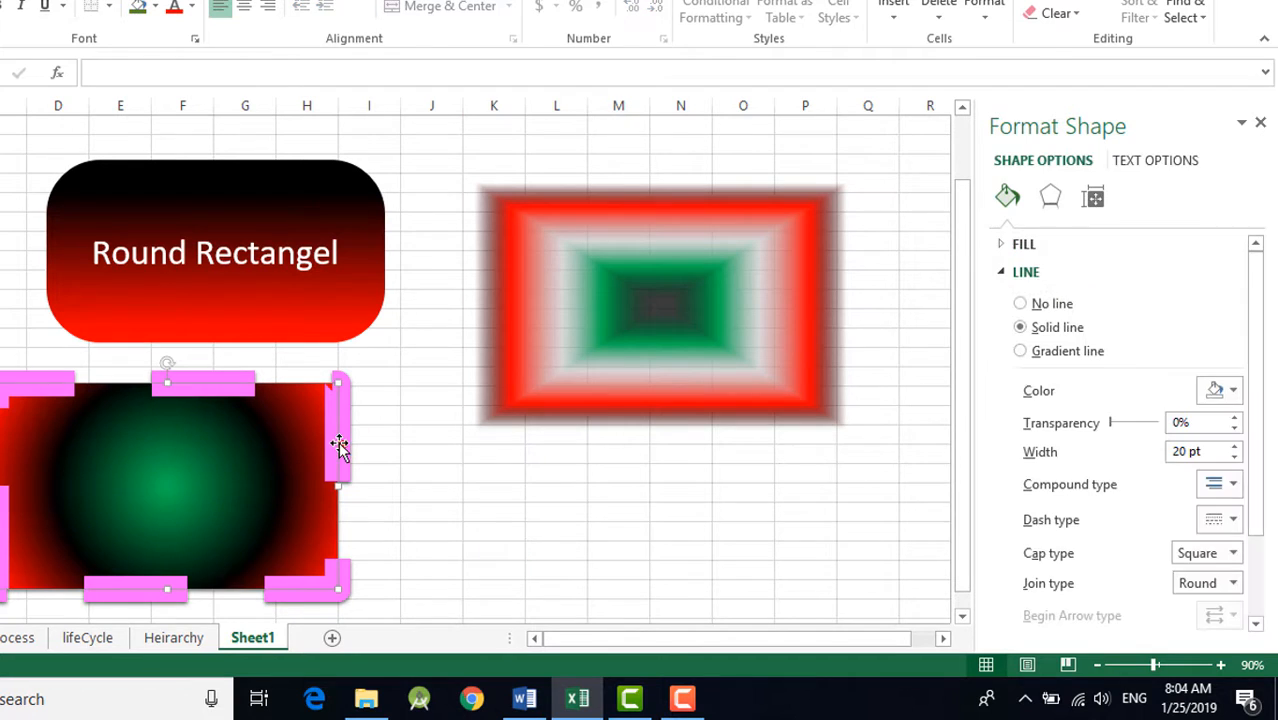
Set the width of the radial-gradient rectangle's dashed outline to 10 pt
{"action": "left_click", "coordinate": [1217, 450]}
{"action": "type", "text": "10"}
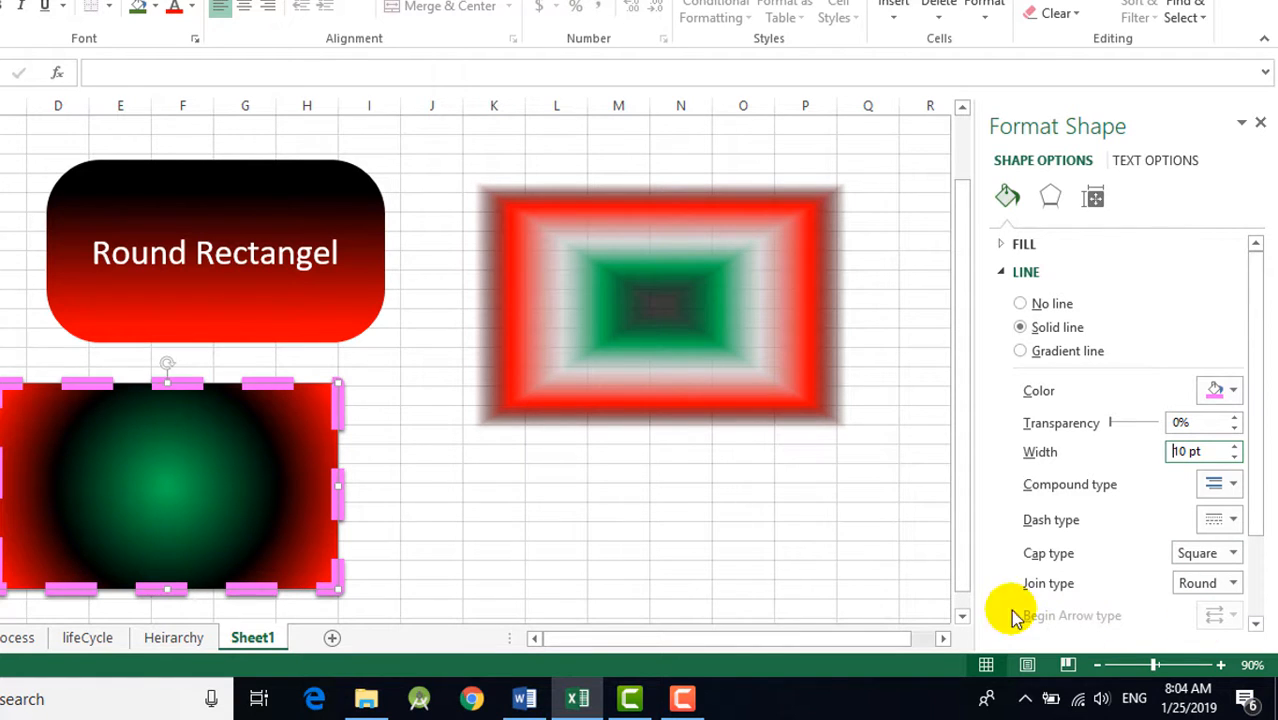
{"action": "left_click", "coordinate": [1233, 522]}
{"action": "left_click", "coordinate": [1130, 553]}
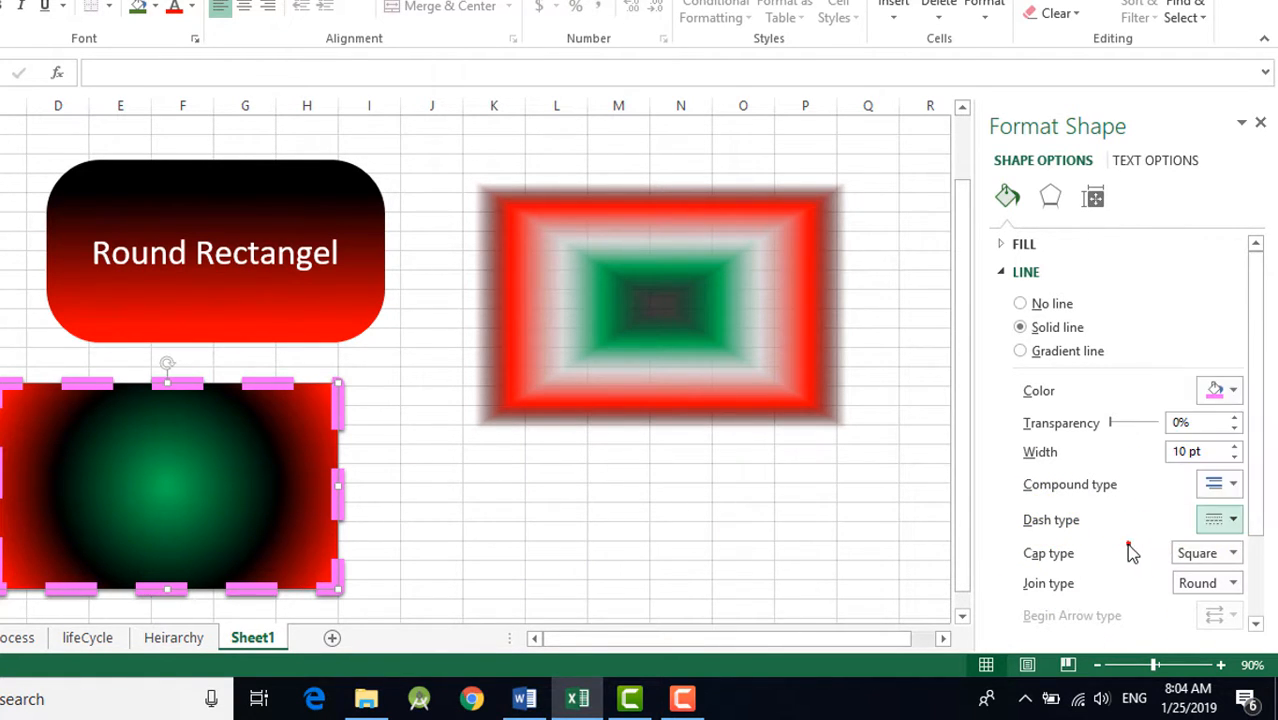
Try the Round cap type on the dashed outline and switch it back to Square
{"action": "left_click", "coordinate": [1236, 555]}
{"action": "left_click", "coordinate": [1212, 597]}
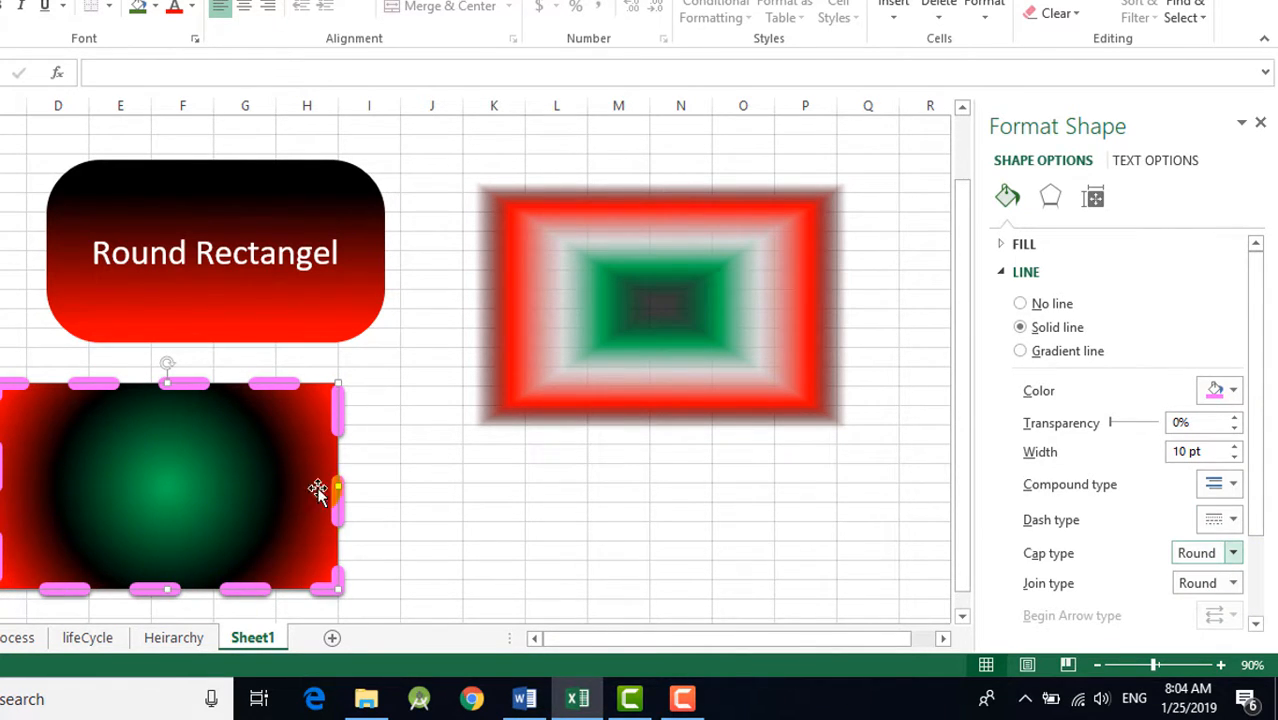
{"action": "left_click", "coordinate": [1233, 554]}
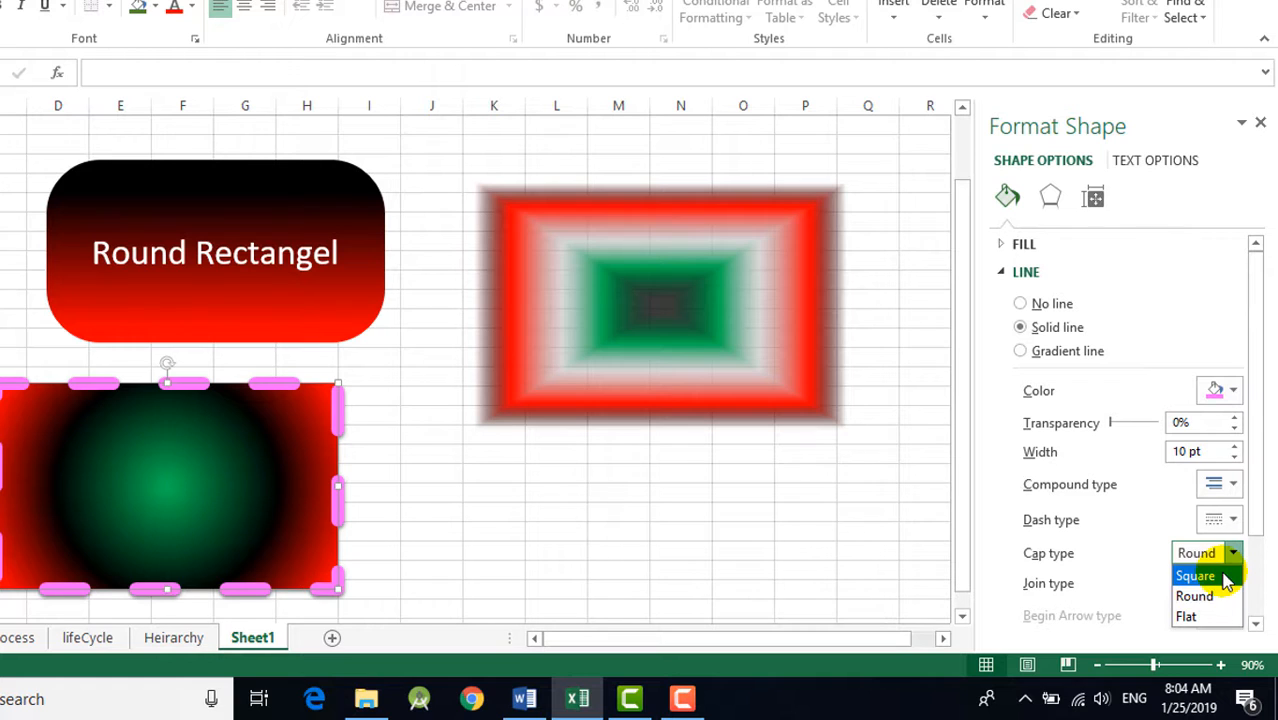
{"action": "left_click", "coordinate": [1195, 577]}
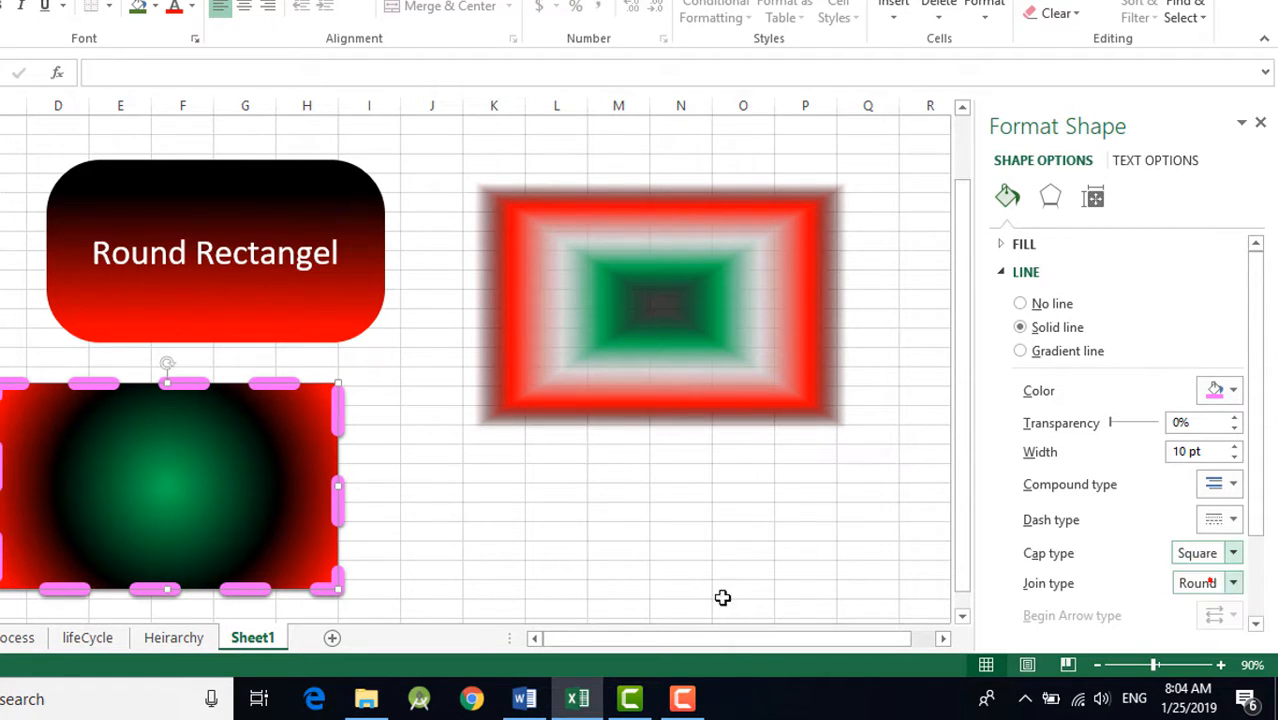
{"action": "left_click", "coordinate": [494, 590]}
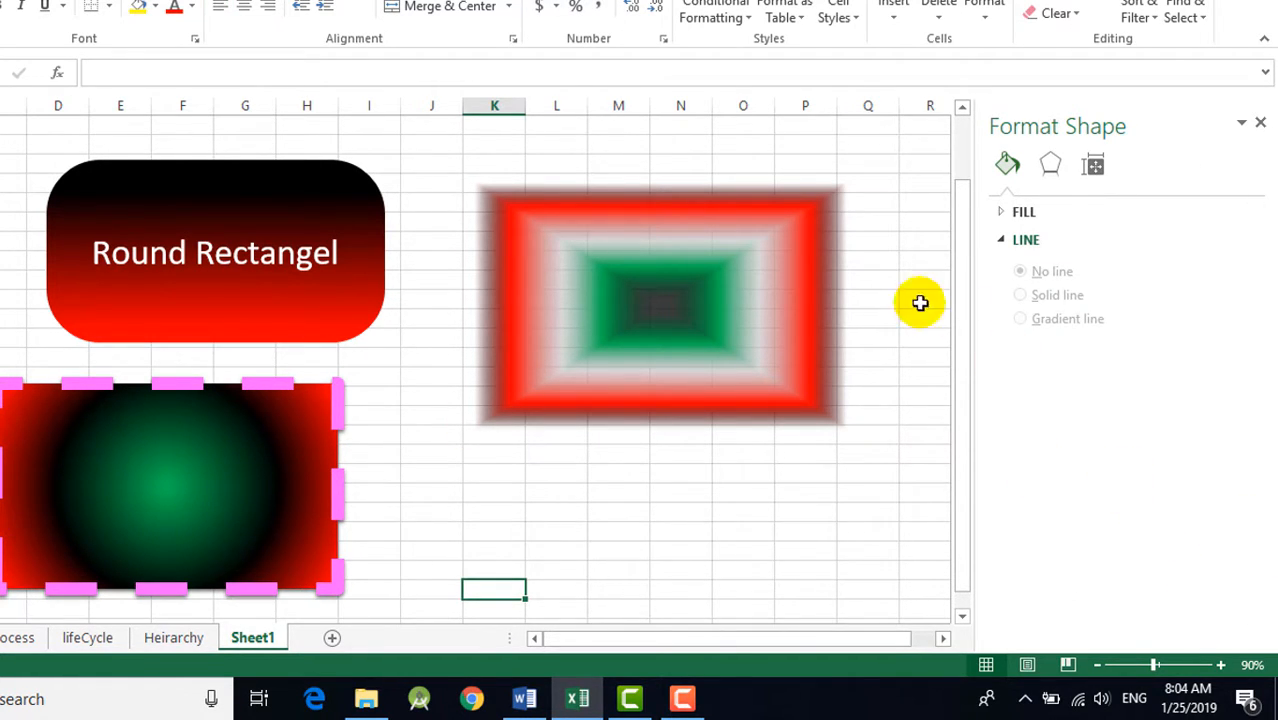
{"action": "left_click", "coordinate": [151, 473]}
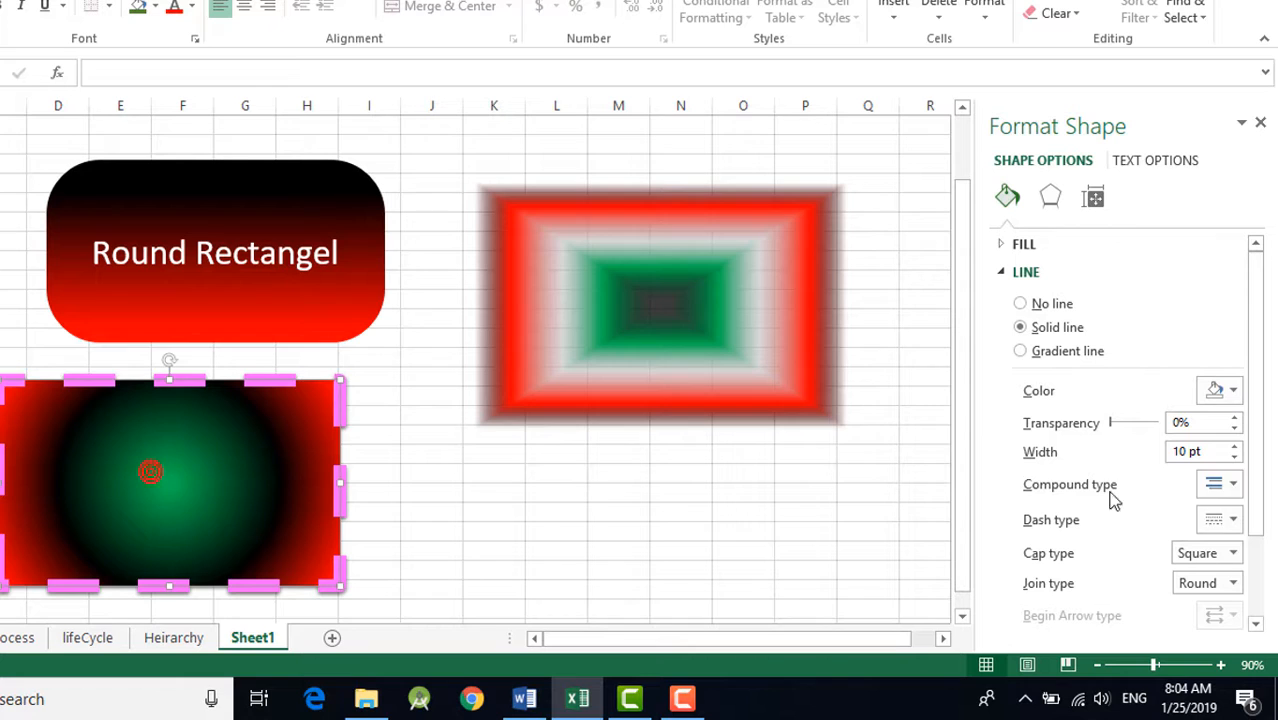
Set the outline's cap type to Round and its dash type to the pattern with short, closely spaced dashes
{"action": "left_click", "coordinate": [1235, 553]}
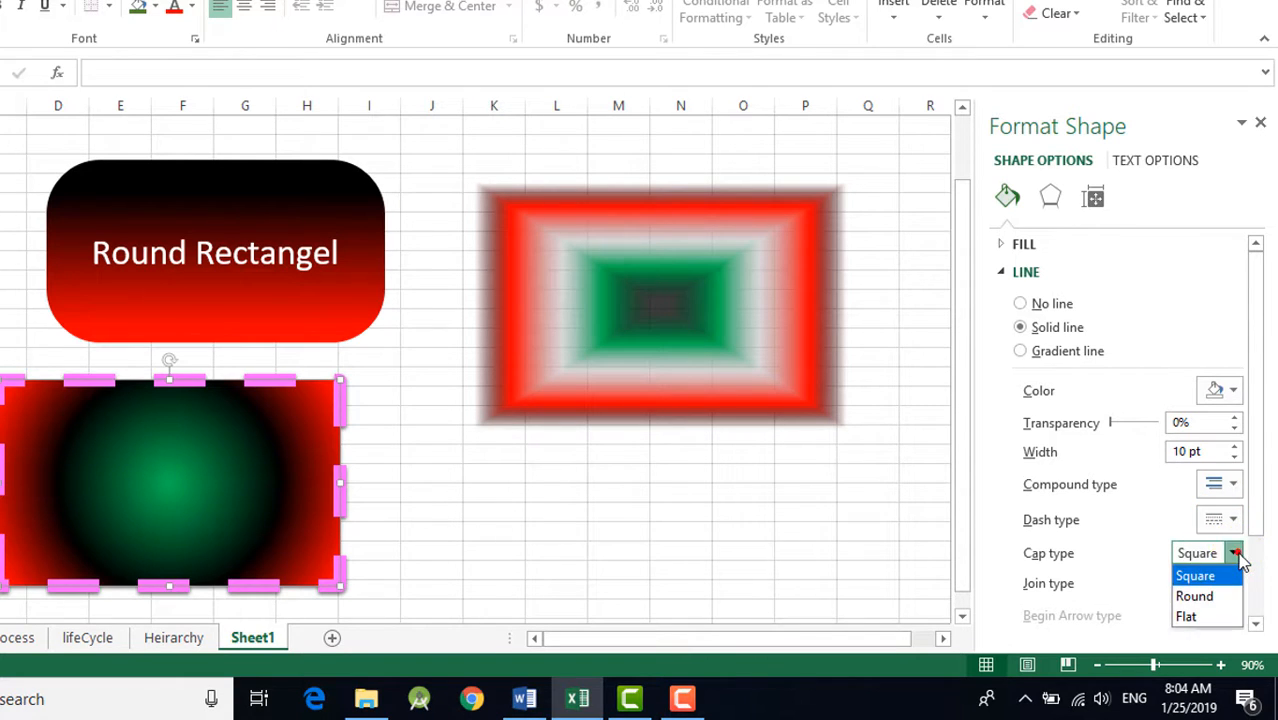
{"action": "left_click", "coordinate": [1196, 596]}
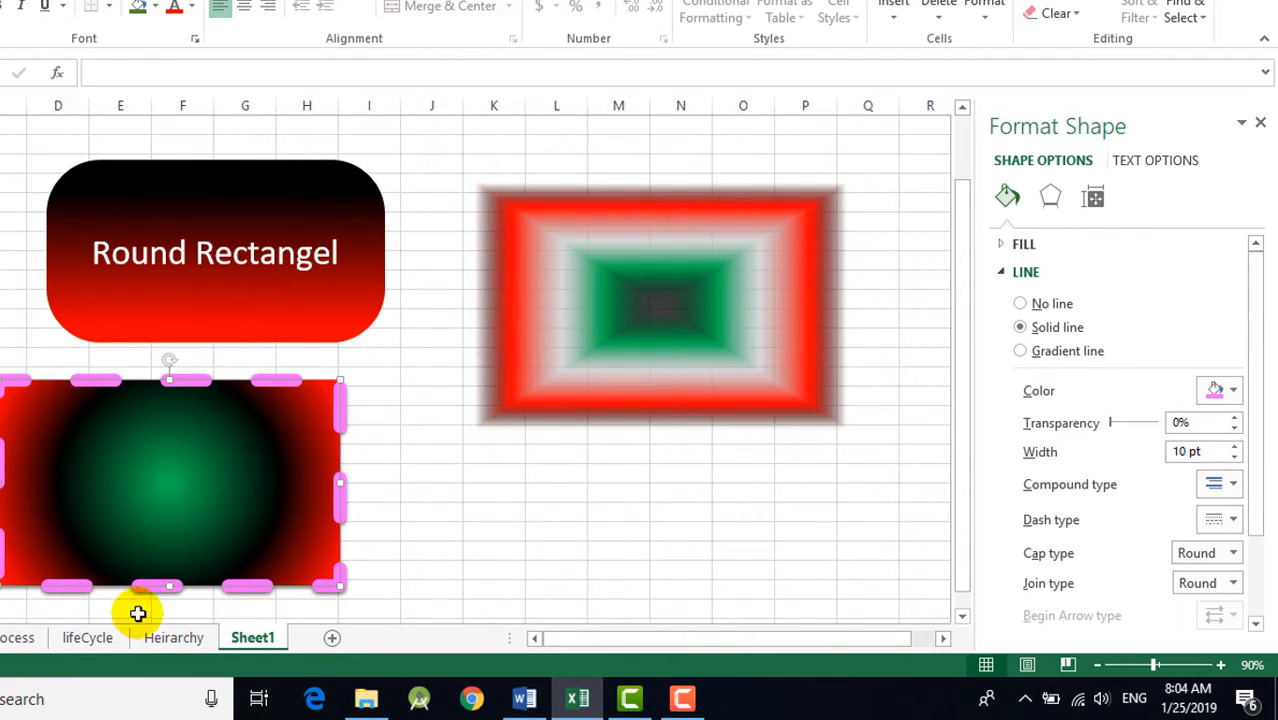
{"action": "left_click", "coordinate": [1230, 521]}
{"action": "left_click", "coordinate": [1218, 426]}
{"action": "left_click", "coordinate": [522, 489]}
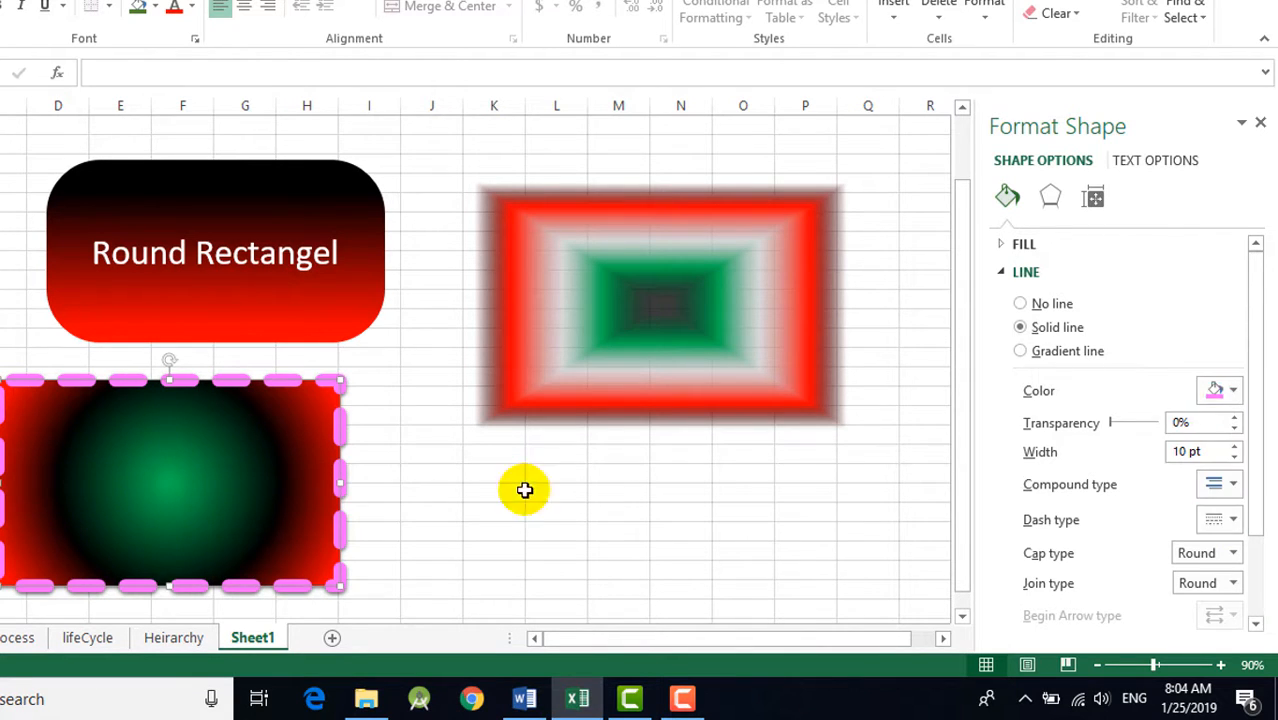
Move the radial-gradient rectangle further left and slightly up, and deselect it
{"action": "left_click_drag", "start_coordinate": [327, 478], "coordinate": [285, 476]}
{"action": "left_click", "coordinate": [568, 569]}
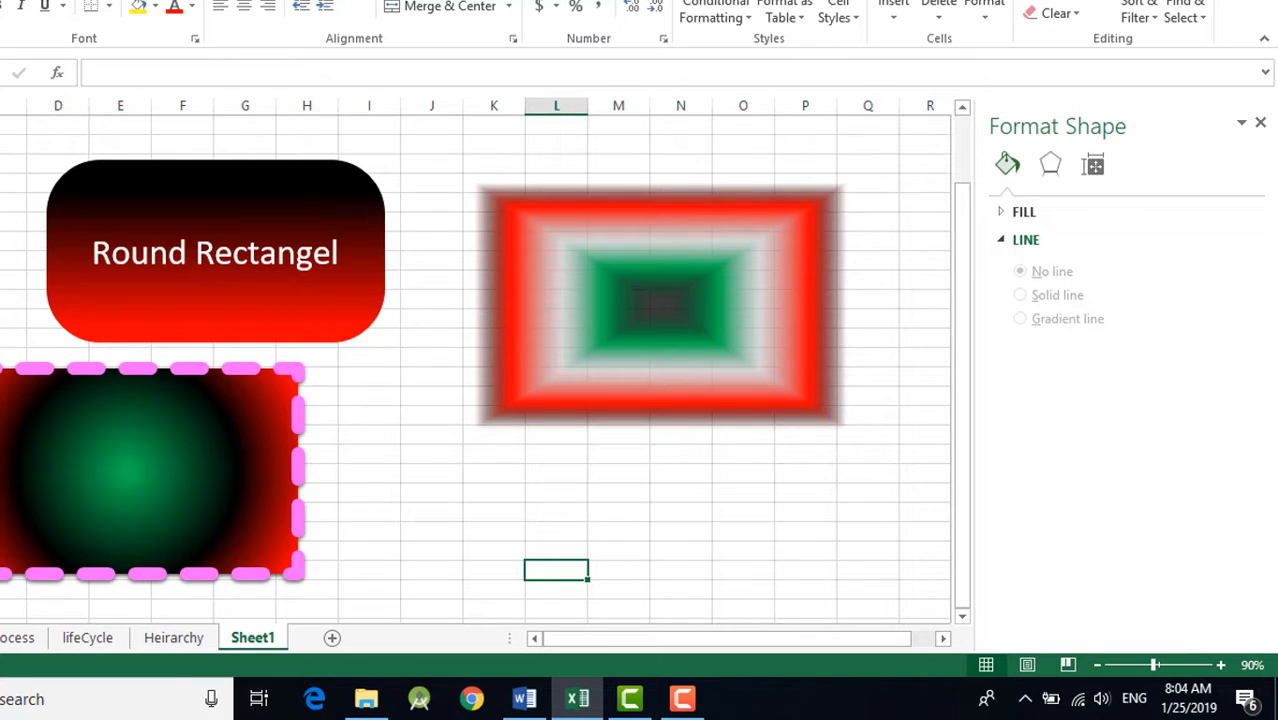
{"action": "left_click_drag", "start_coordinate": [298, 521], "coordinate": [259, 515]}
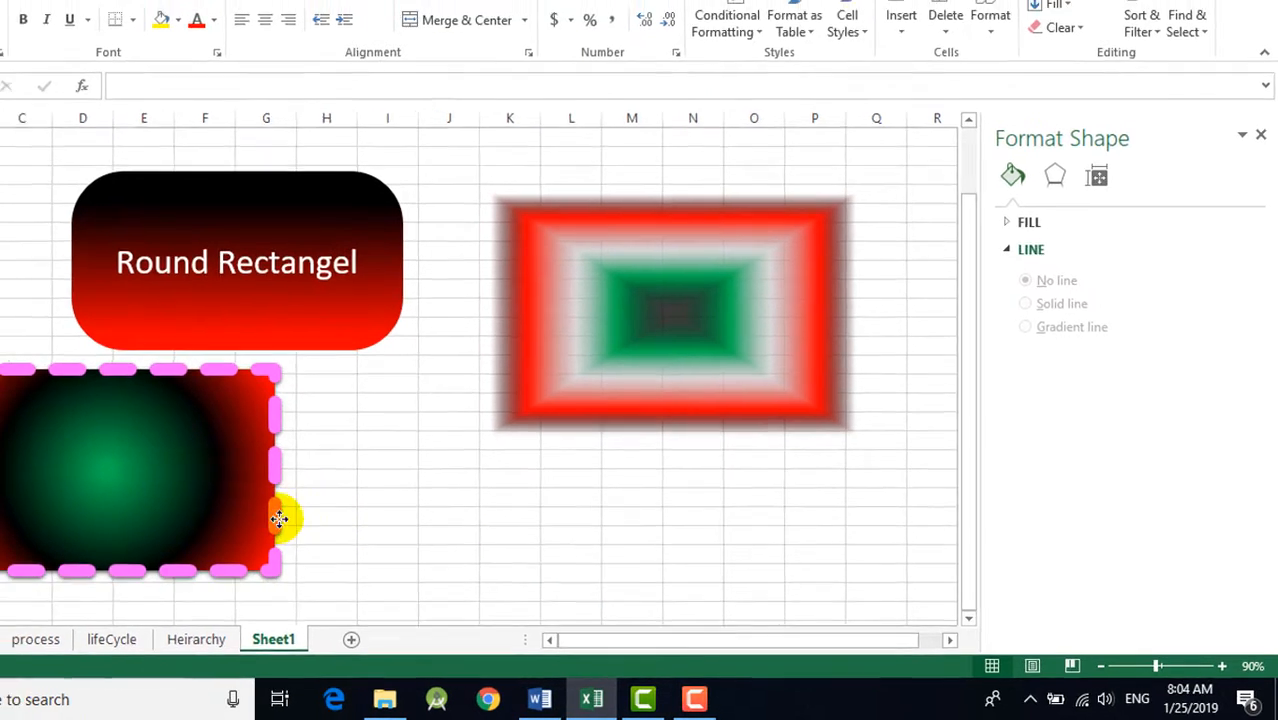
{"action": "left_click", "coordinate": [385, 475]}
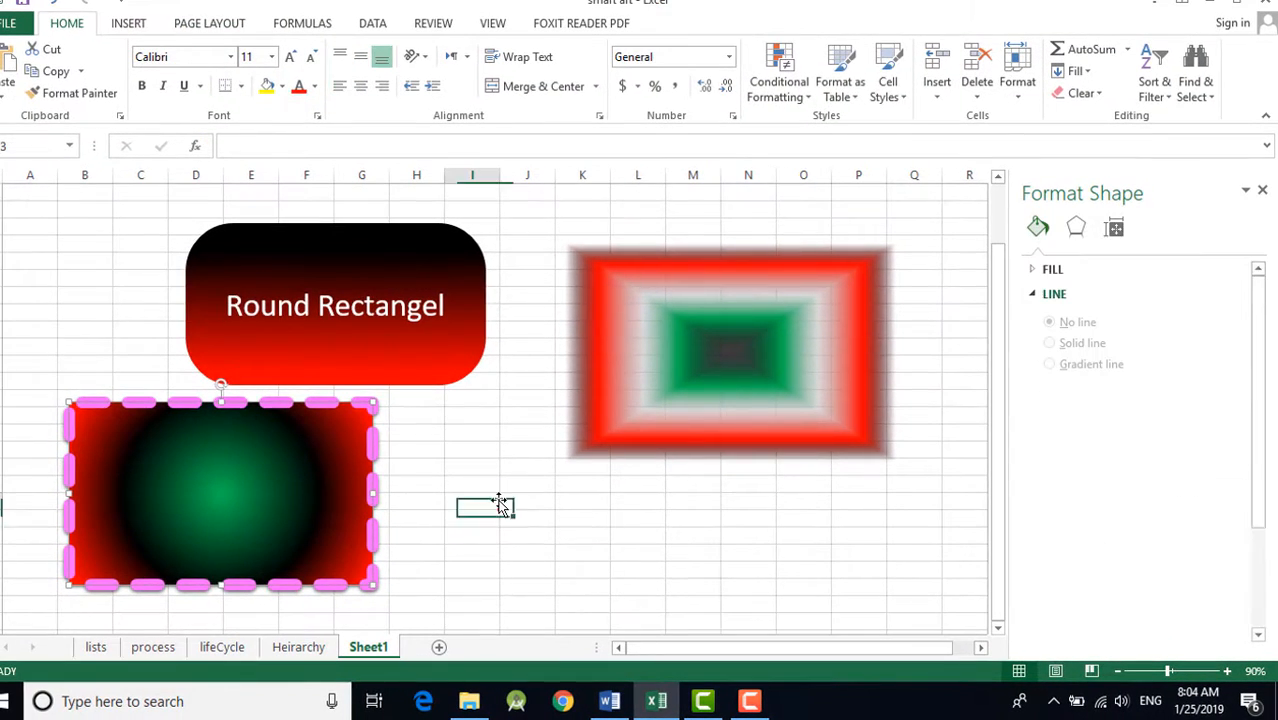
Draw a nearly horizontal straight line below the red, white and green rectangle, spanning from column I to column Q
{"action": "left_click", "coordinate": [135, 23]}
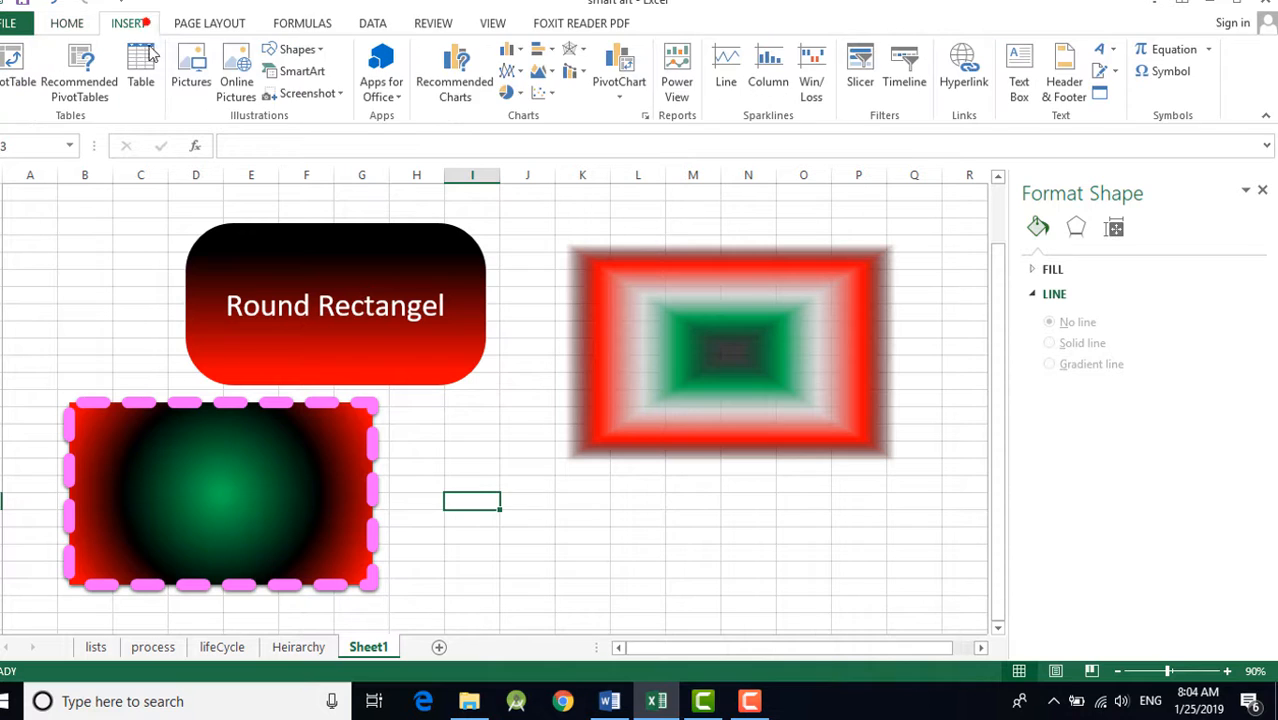
{"action": "left_click", "coordinate": [297, 50]}
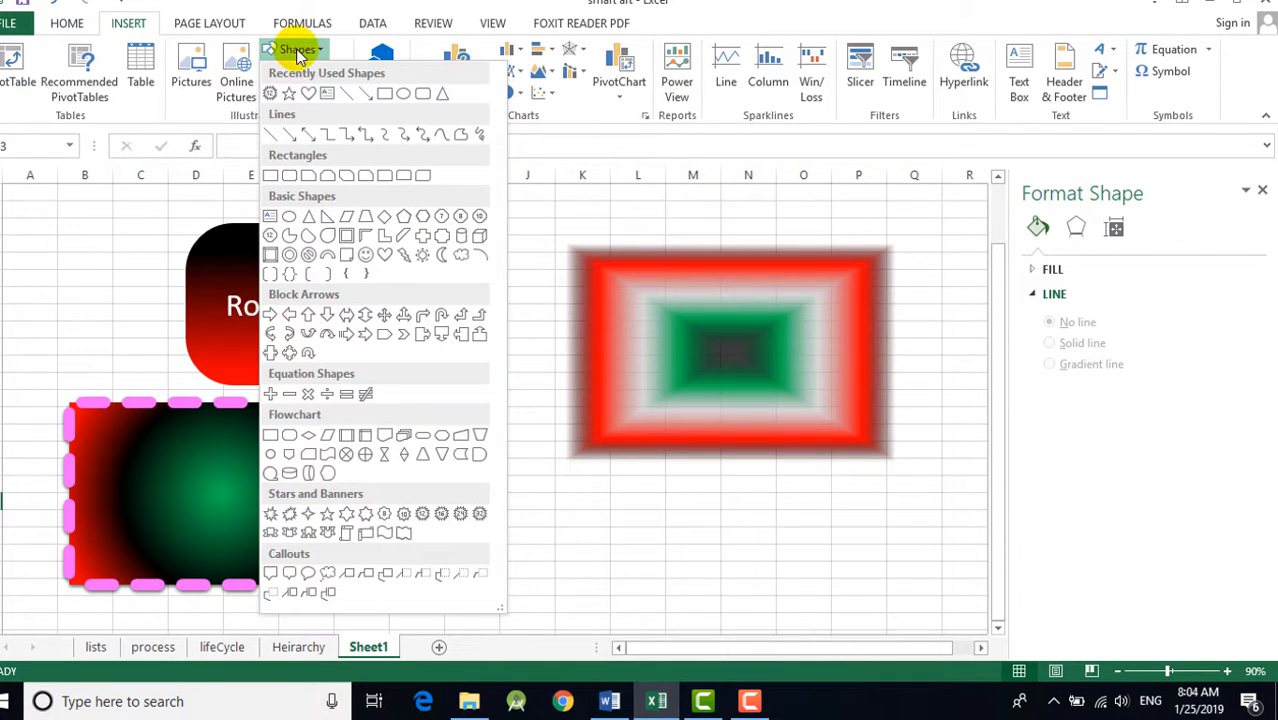
{"action": "left_click", "coordinate": [346, 94]}
{"action": "left_click_drag", "start_coordinate": [451, 505], "coordinate": [914, 505]}
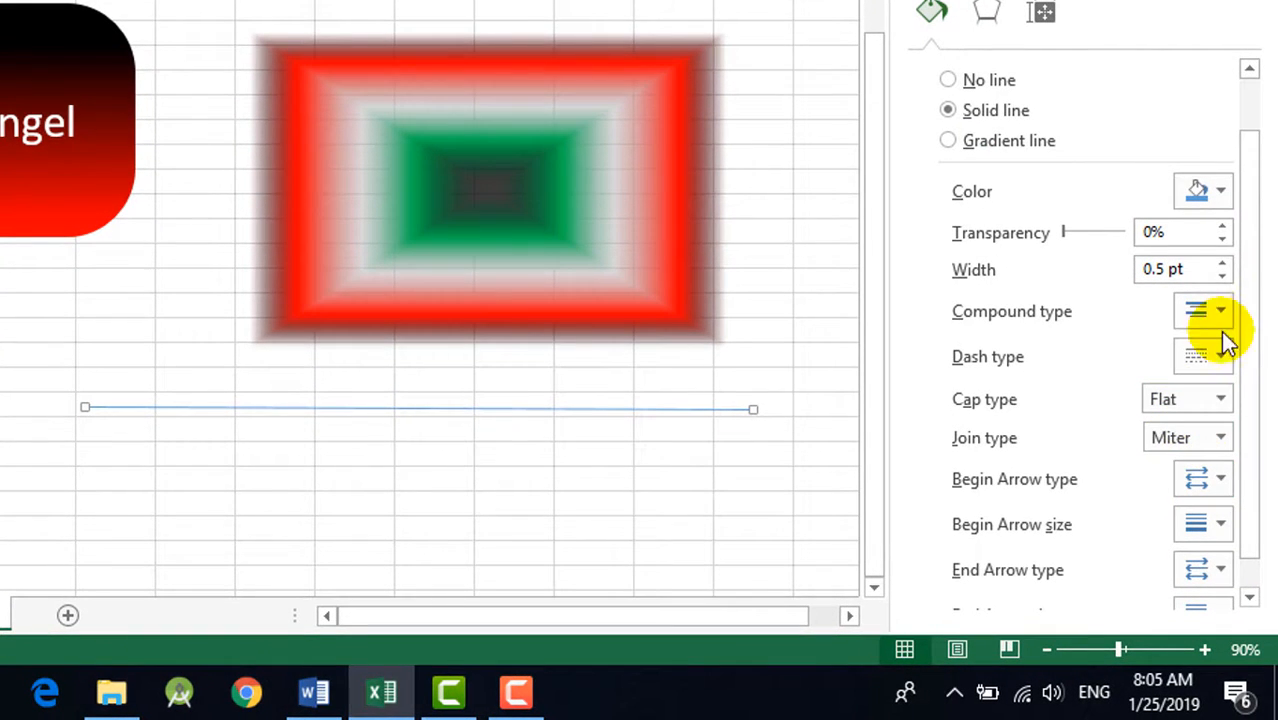
Set the new straight line's width to 10 pt
{"action": "left_click", "coordinate": [1200, 312]}
{"action": "left_click", "coordinate": [1206, 350]}
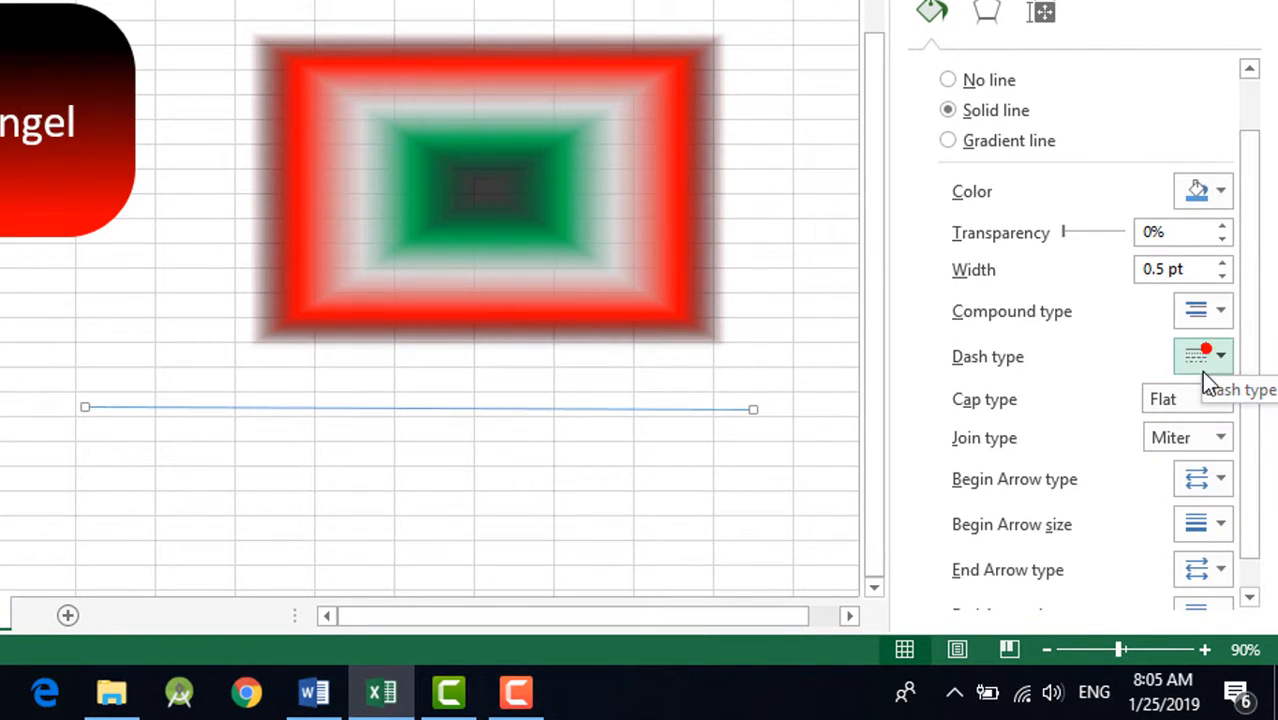
{"action": "double_click", "coordinate": [1193, 269]}
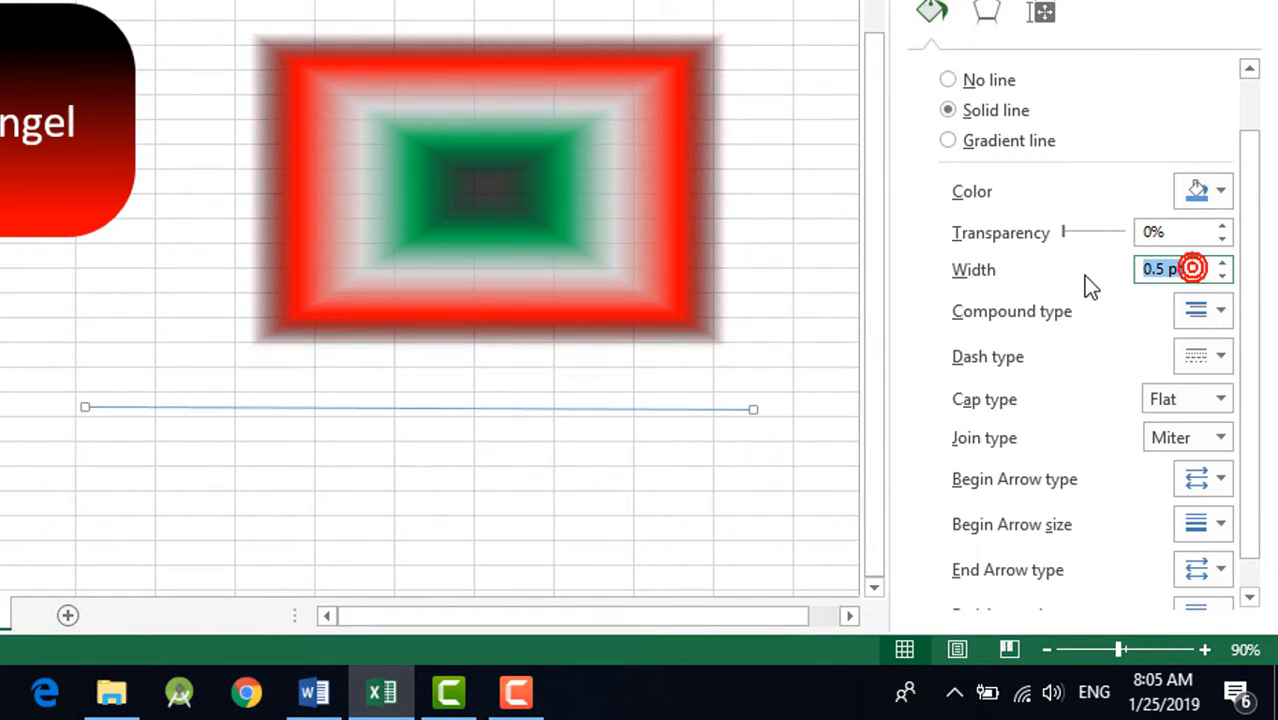
{"action": "type", "text": "10"}
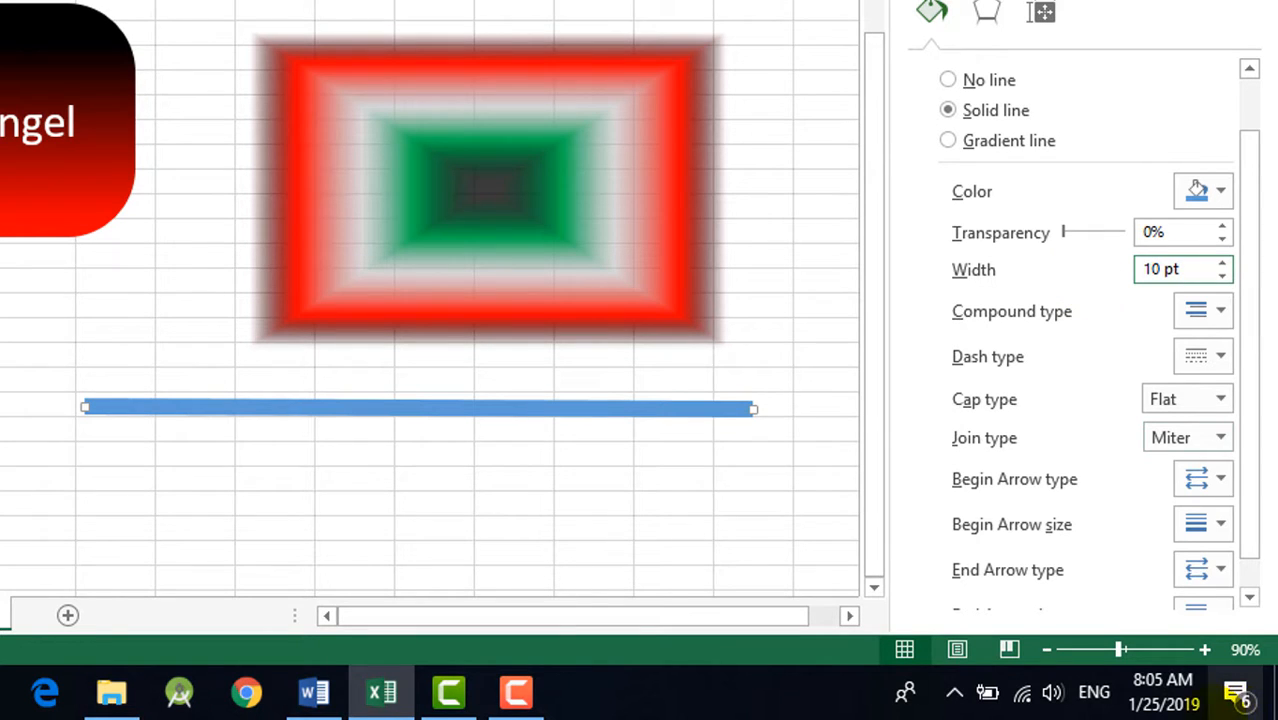
Apply the dash type with short, closely spaced square dashes to the line and set its cap type to Round
{"action": "left_click", "coordinate": [1210, 357]}
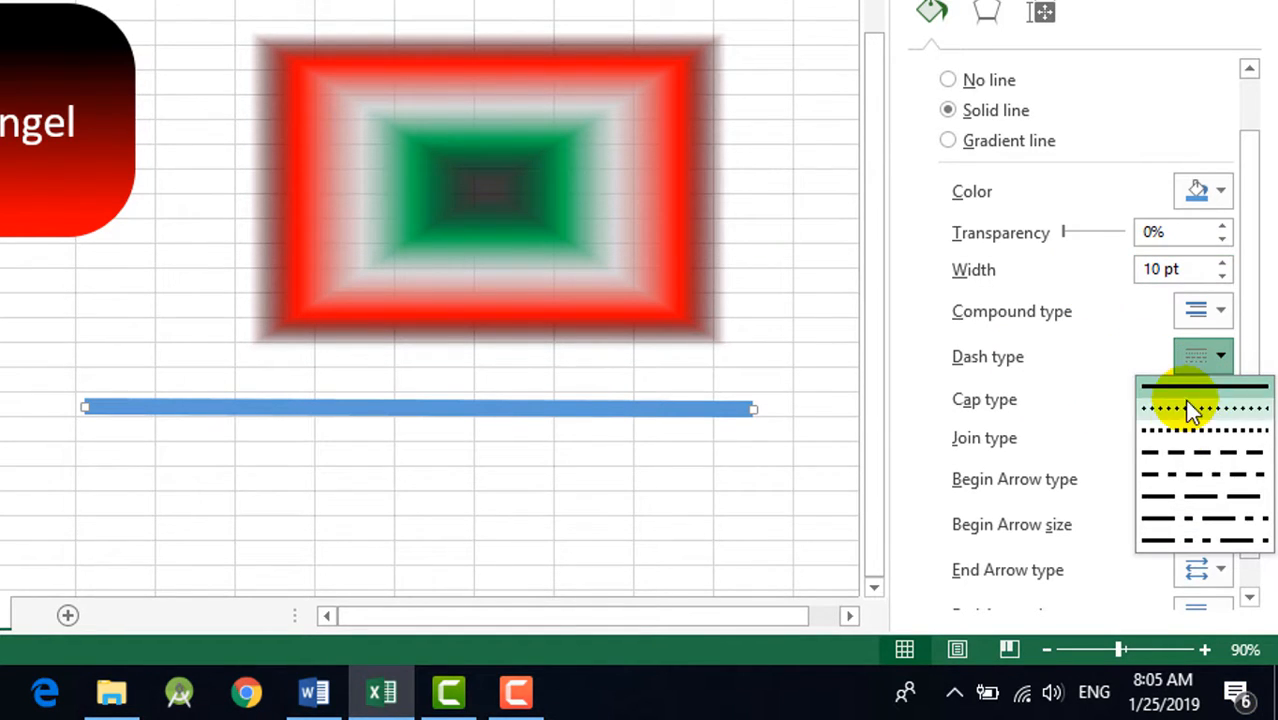
{"action": "left_click", "coordinate": [1180, 430]}
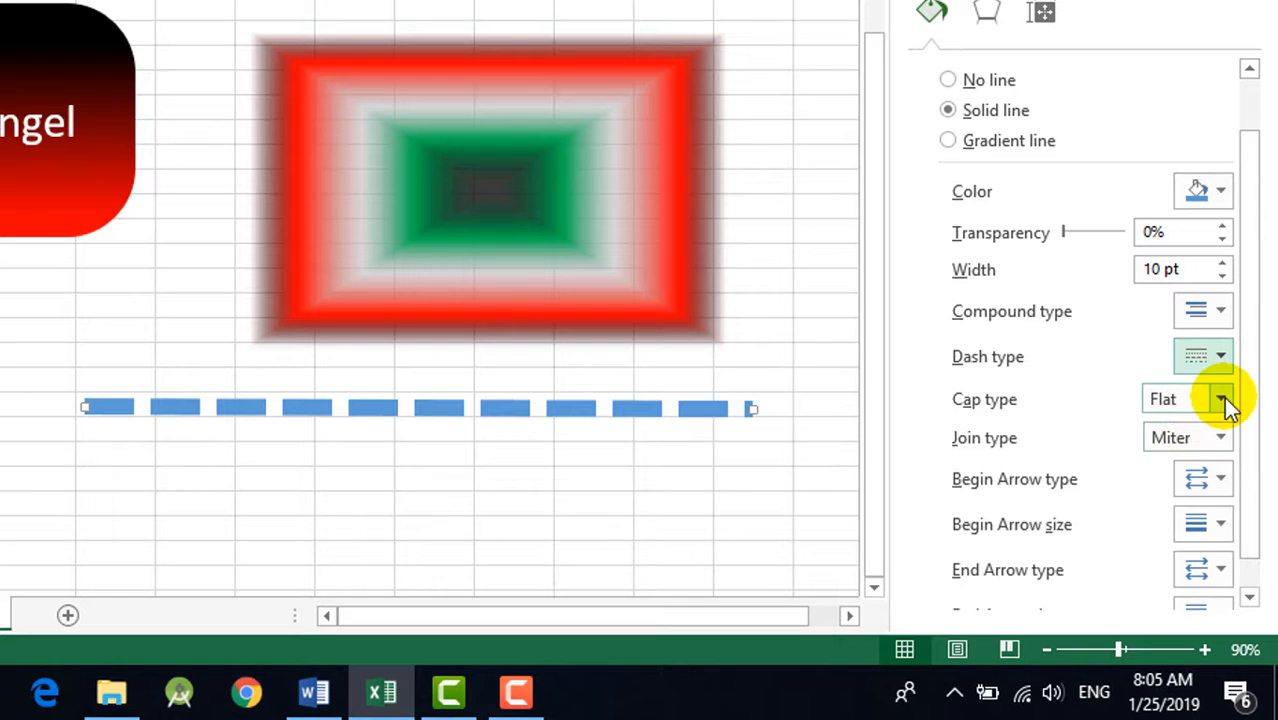
{"action": "left_click", "coordinate": [1222, 399]}
{"action": "left_click", "coordinate": [1180, 452]}
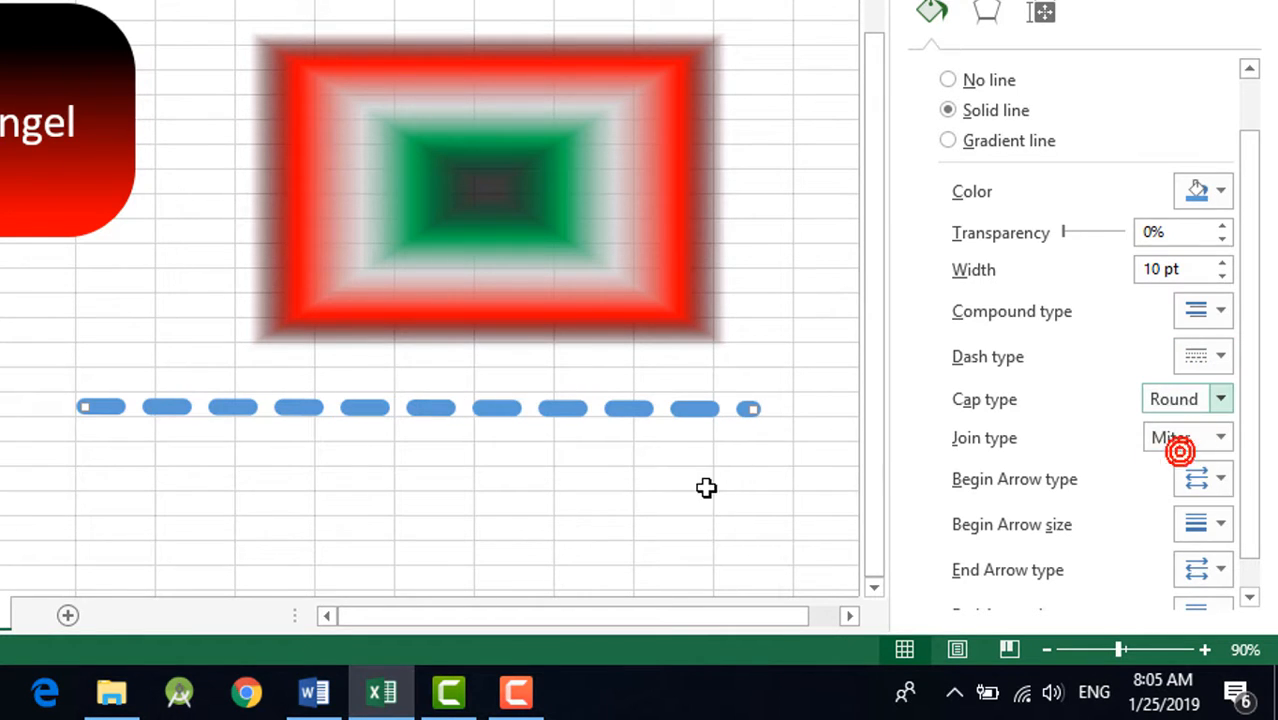
Move the dashed line slightly left and up, closer to the red, white and green rectangle, and deselect it
{"action": "left_click", "coordinate": [706, 487]}
{"action": "left_click", "coordinate": [628, 401]}
{"action": "left_click_drag", "start_coordinate": [628, 401], "coordinate": [616, 381]}
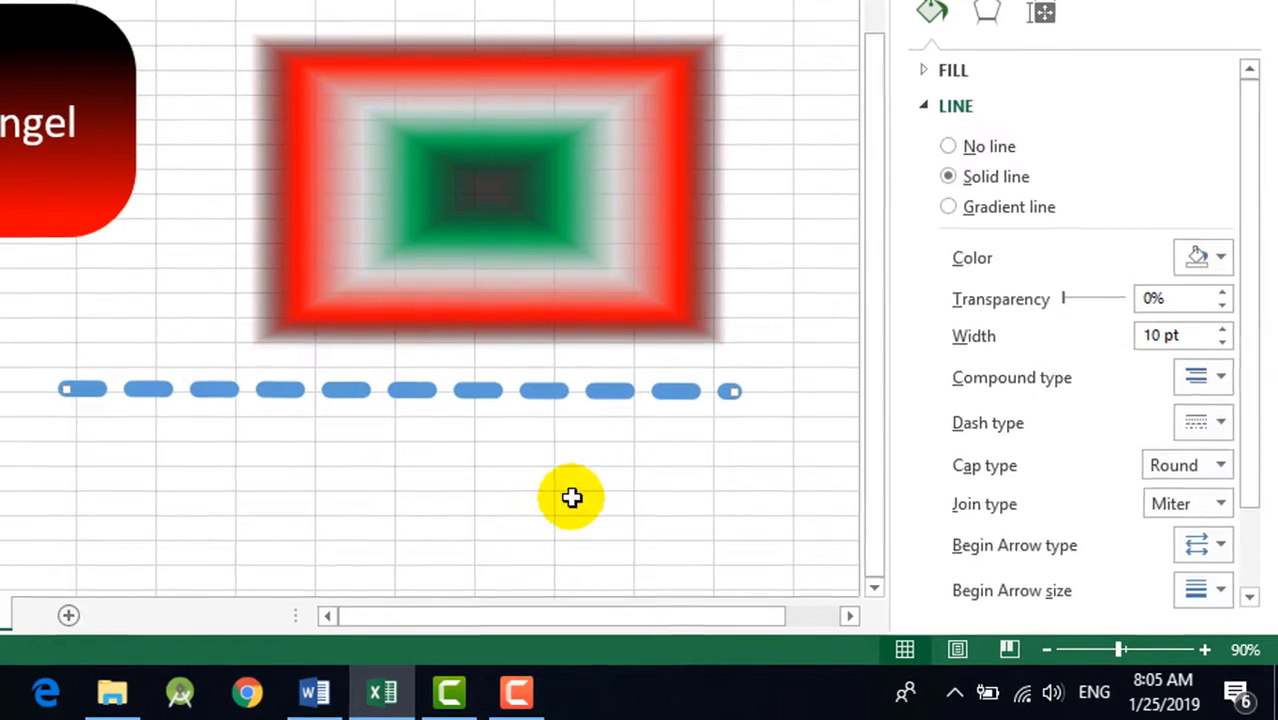
{"action": "left_click", "coordinate": [571, 495]}
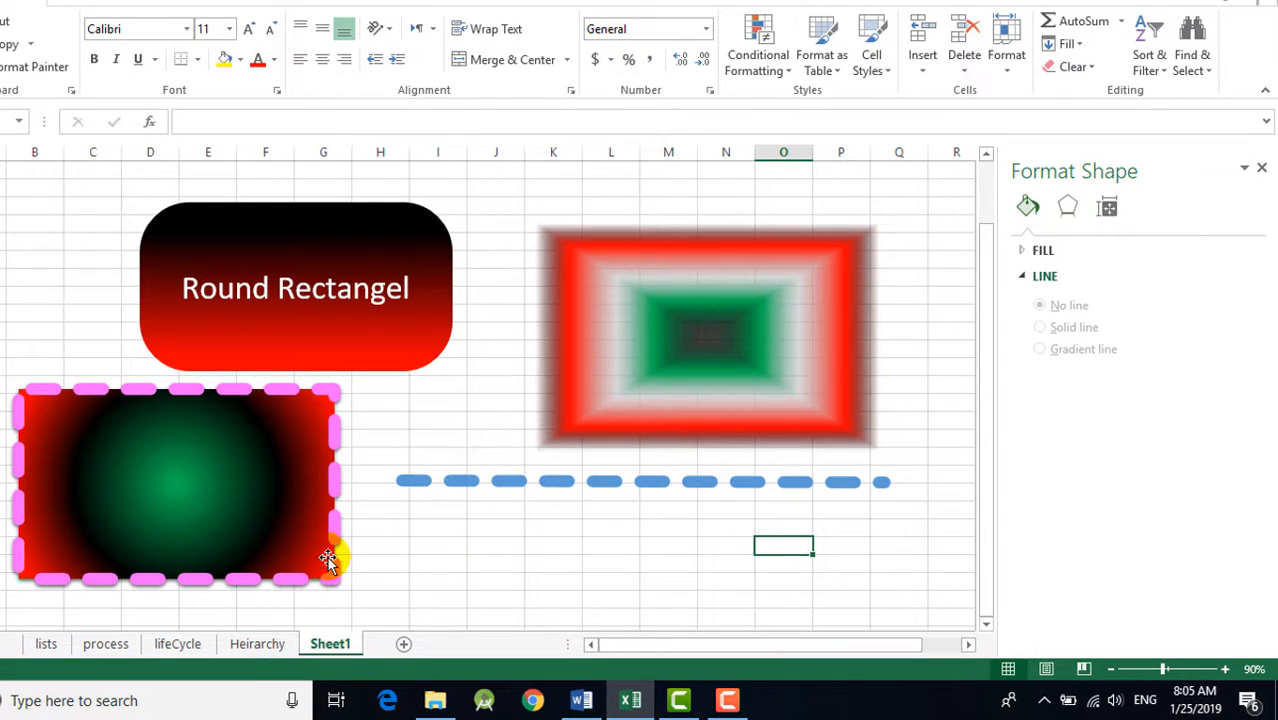
Change the dash type of the radial-gradient rectangle's pink outline to solid
{"action": "left_click", "coordinate": [340, 535]}
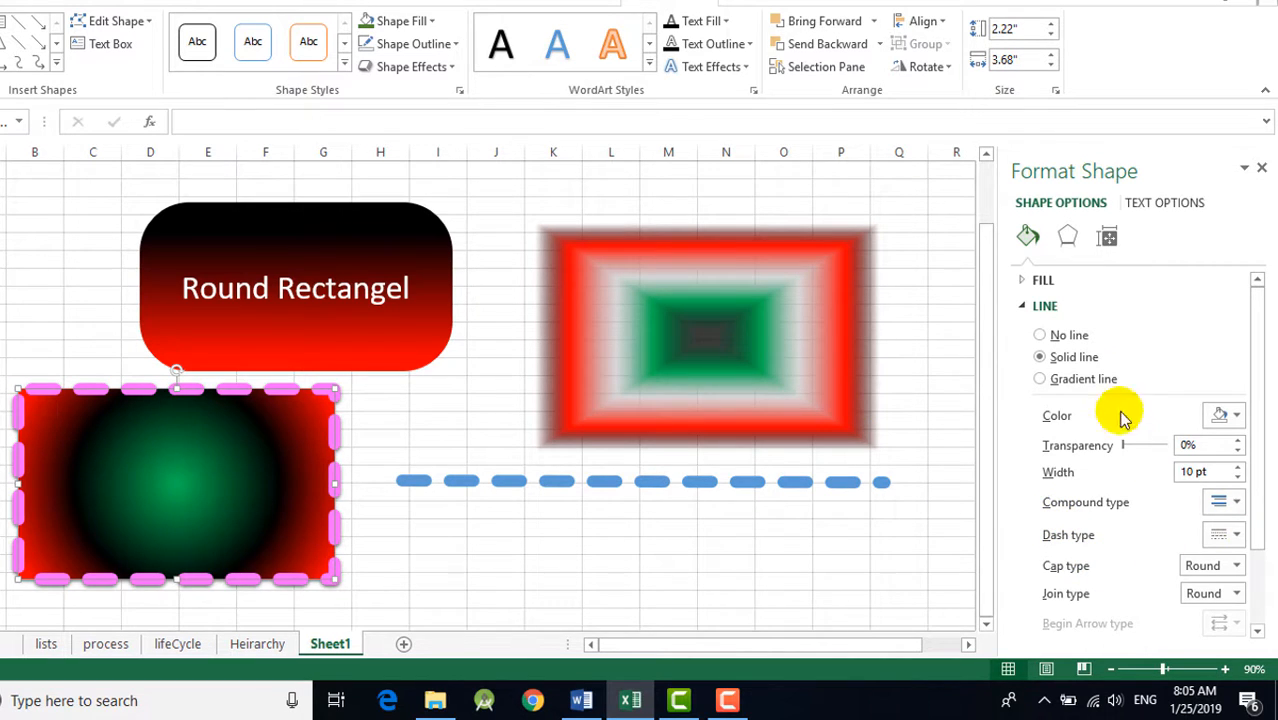
{"action": "left_click", "coordinate": [1227, 536]}
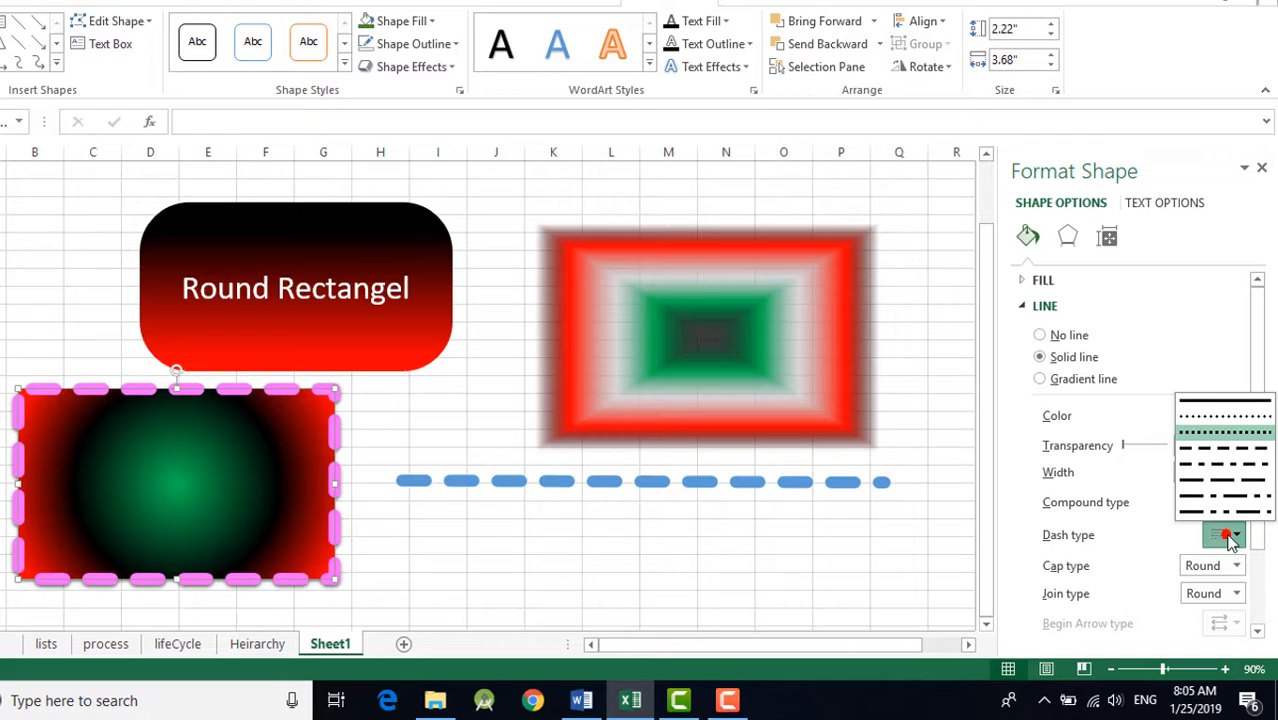
{"action": "left_click", "coordinate": [1200, 400]}
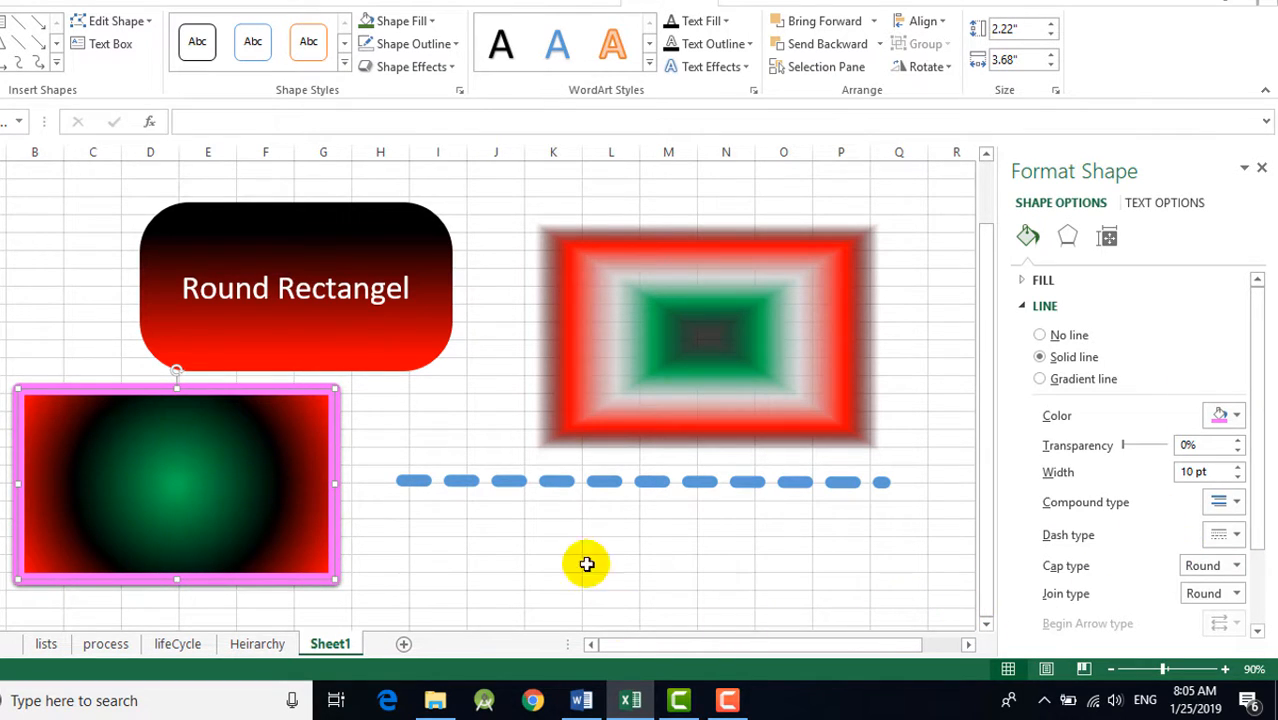
Select the blue dashed line and change its dash type to solid
{"action": "left_click", "coordinate": [717, 481]}
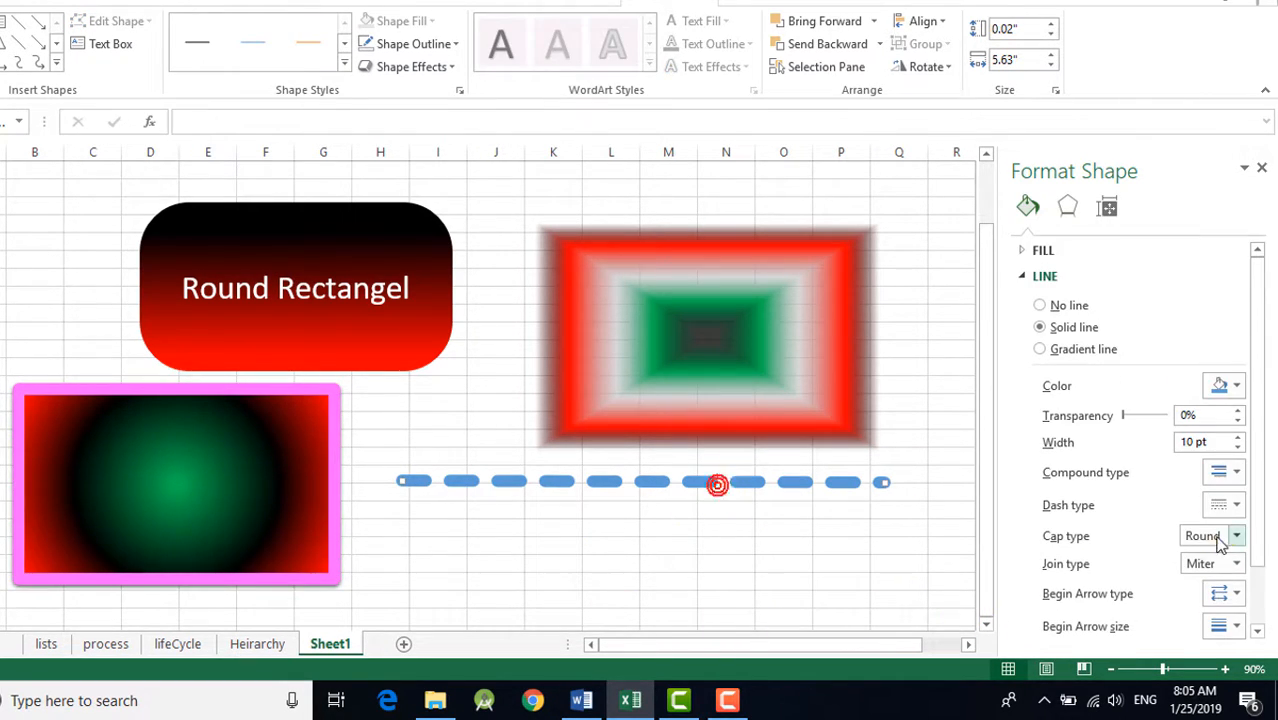
{"action": "left_click", "coordinate": [1220, 470]}
{"action": "left_click", "coordinate": [1222, 508]}
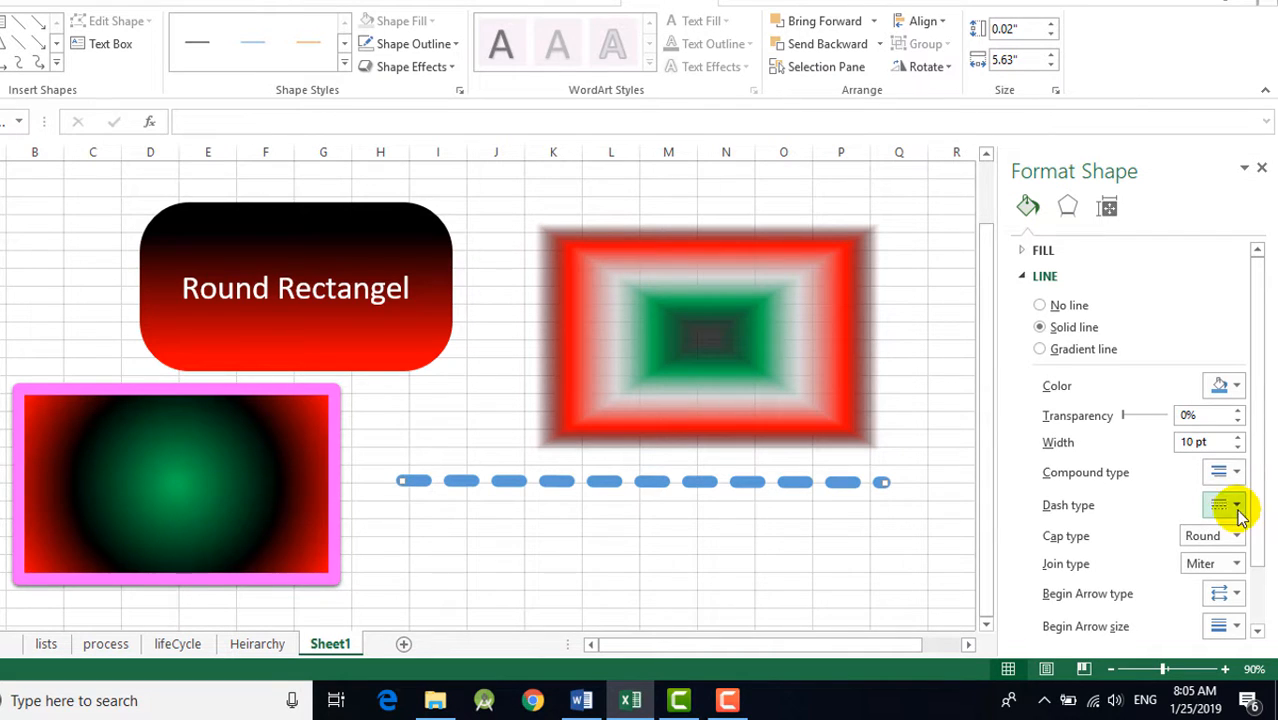
{"action": "left_click", "coordinate": [1222, 505]}
{"action": "left_click", "coordinate": [1214, 537]}
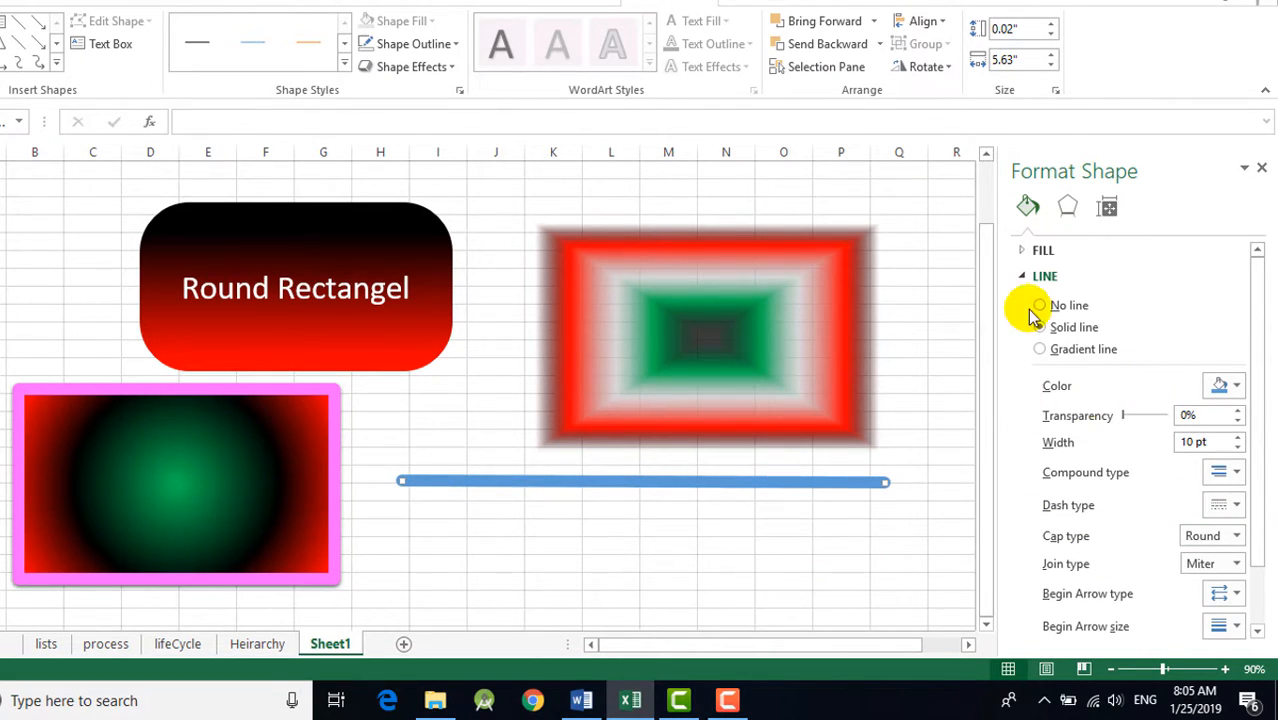
Switch the line to Gradient line and set its width to 20 pt
{"action": "left_click", "coordinate": [1085, 360]}
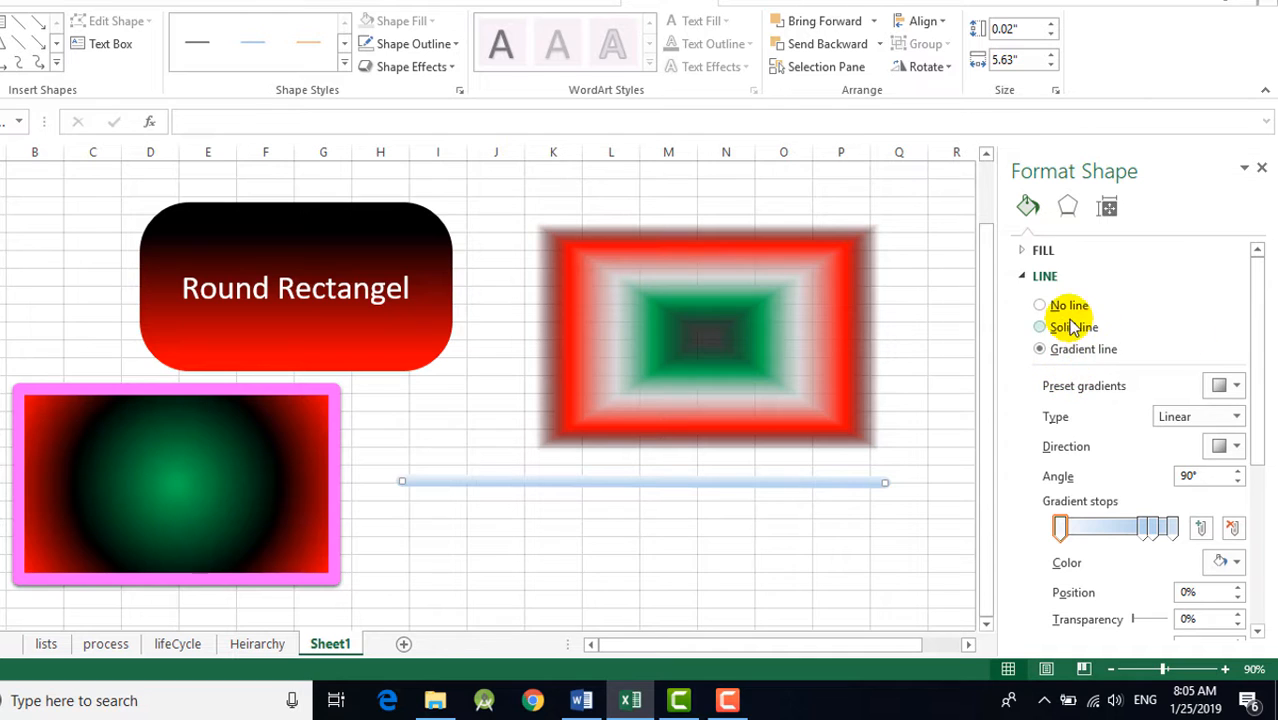
{"action": "scroll", "coordinate": [1261, 368], "scroll_direction": "down", "scroll_amount": 3}
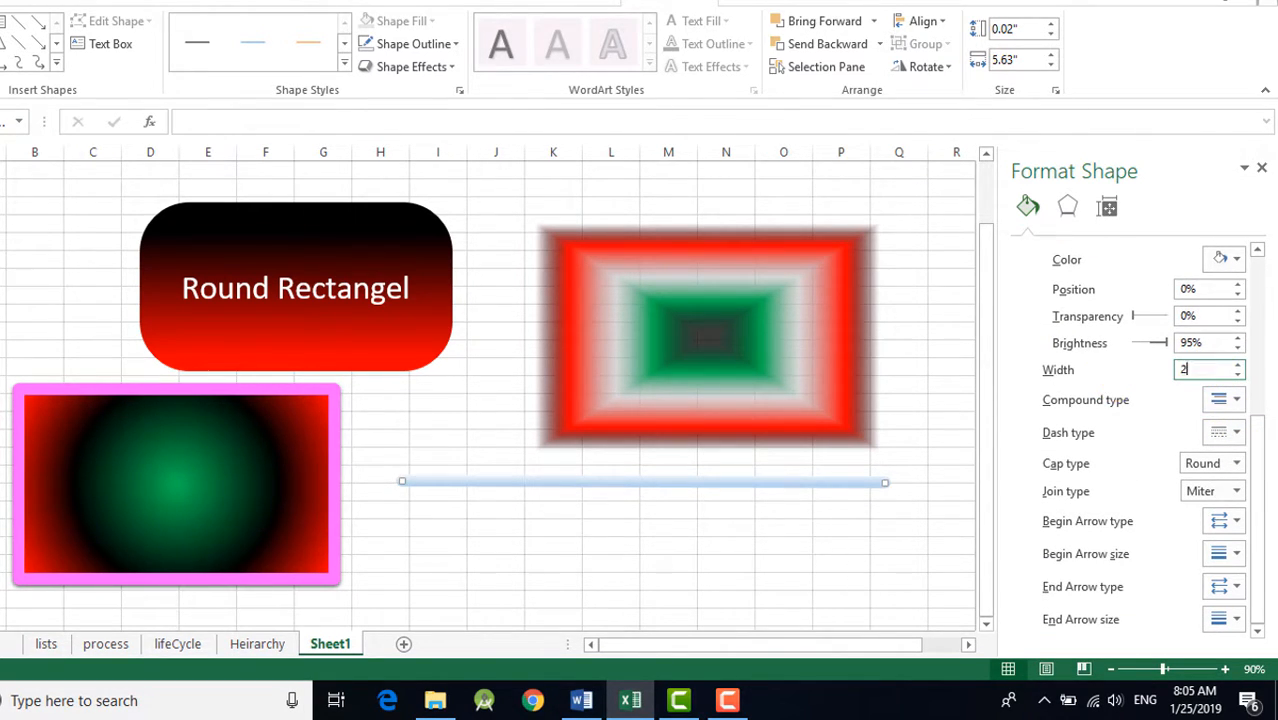
{"action": "type", "text": "0"}
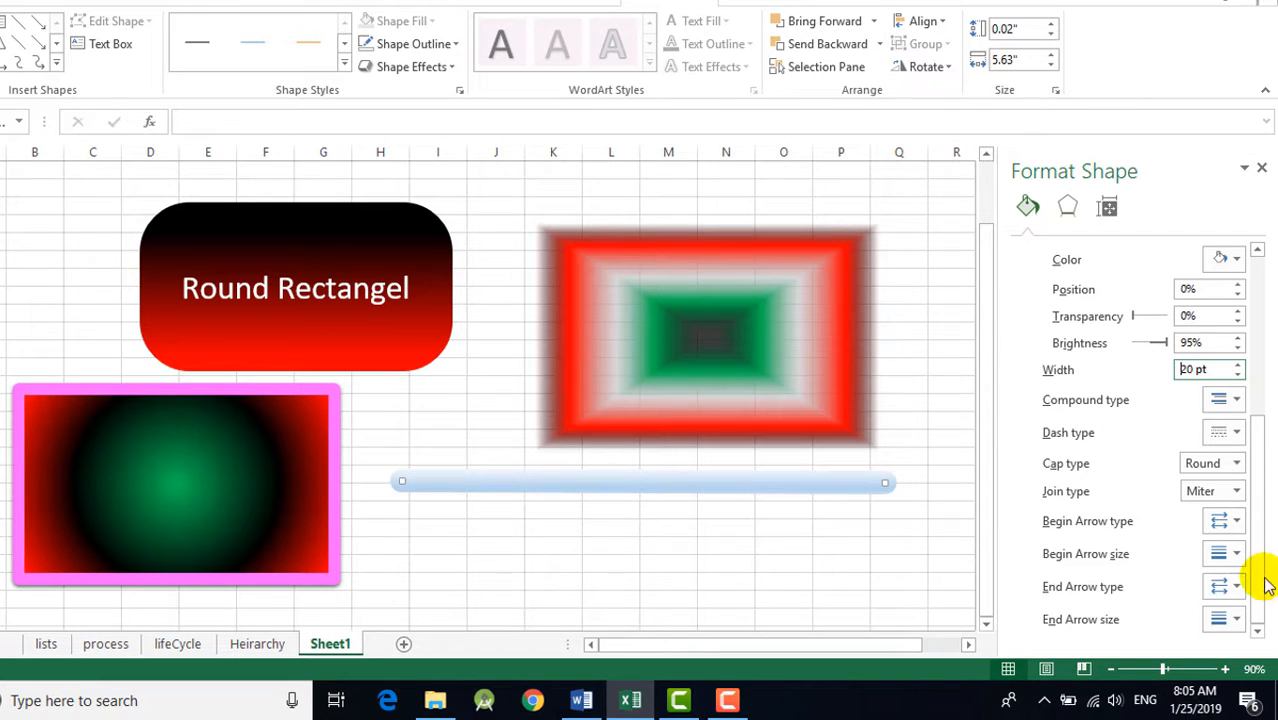
Apply a blue radial preset gradient to the line
{"action": "left_click_drag", "start_coordinate": [1265, 578], "coordinate": [1261, 491]}
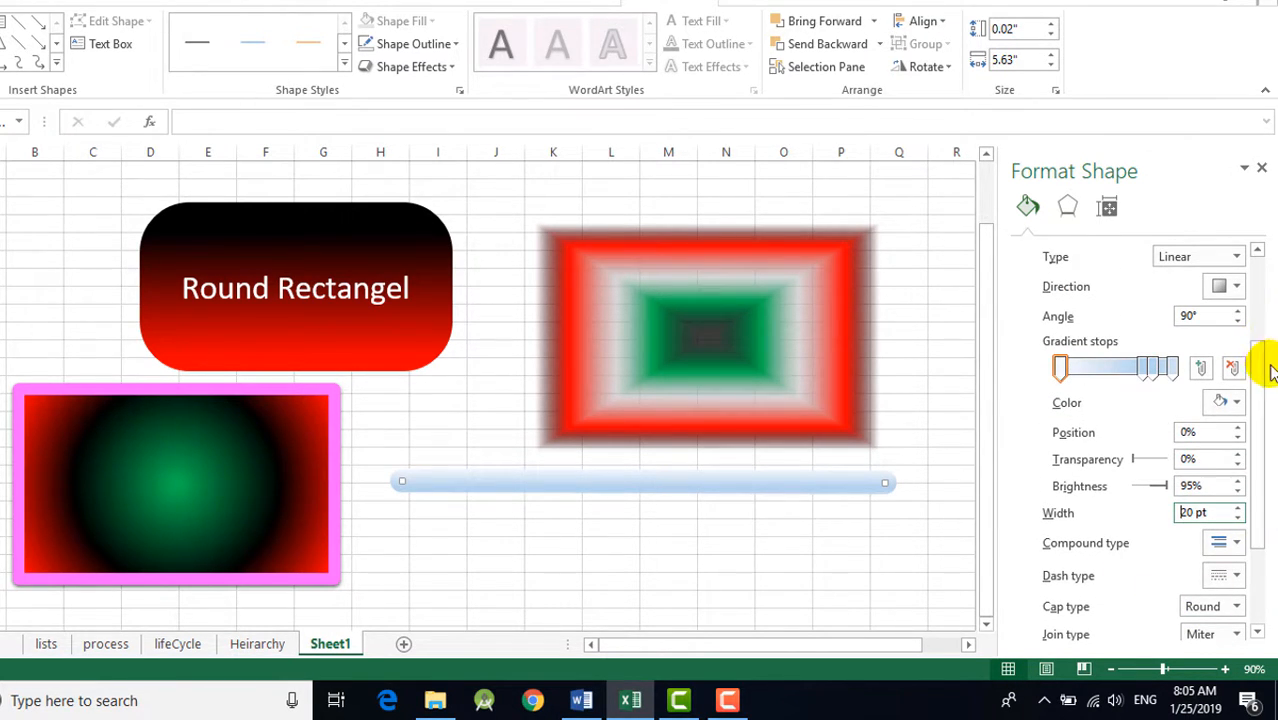
{"action": "left_click_drag", "start_coordinate": [1264, 371], "coordinate": [1270, 328]}
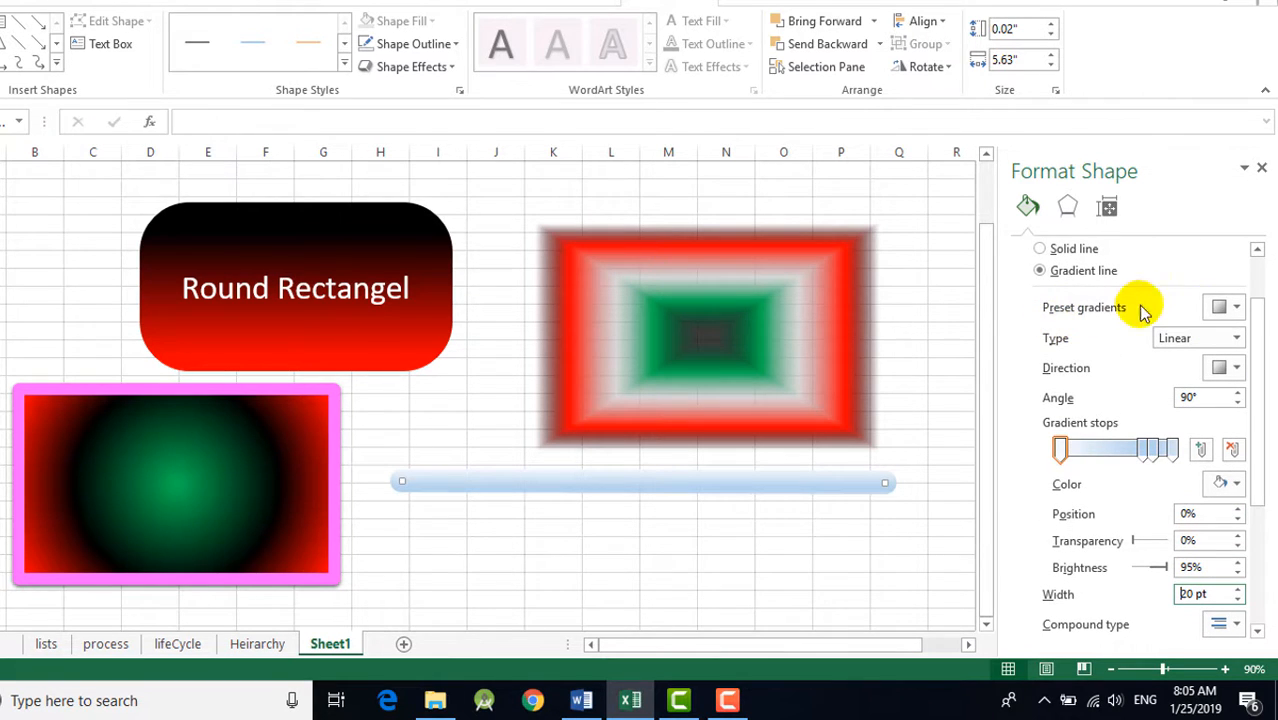
{"action": "left_click", "coordinate": [1230, 307]}
{"action": "left_click", "coordinate": [1200, 482]}
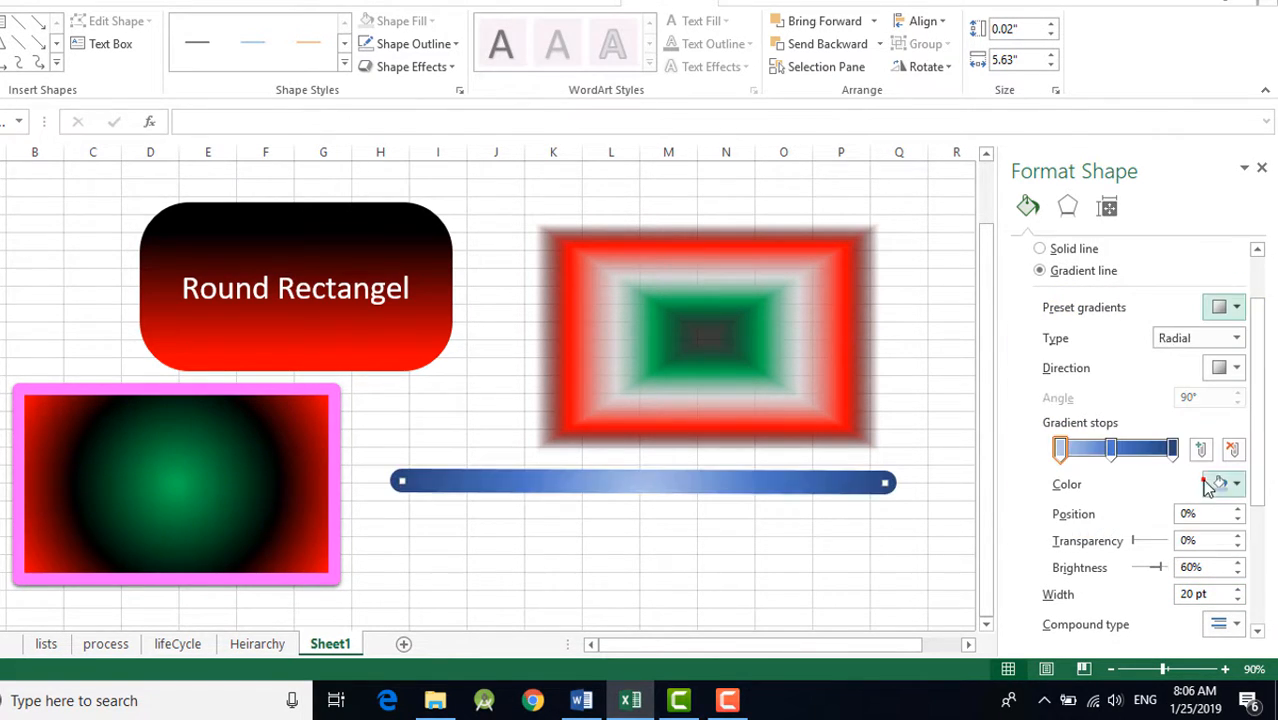
Remove the middle gradient stop from the line and colour the first stop black
{"action": "left_click", "coordinate": [1060, 450]}
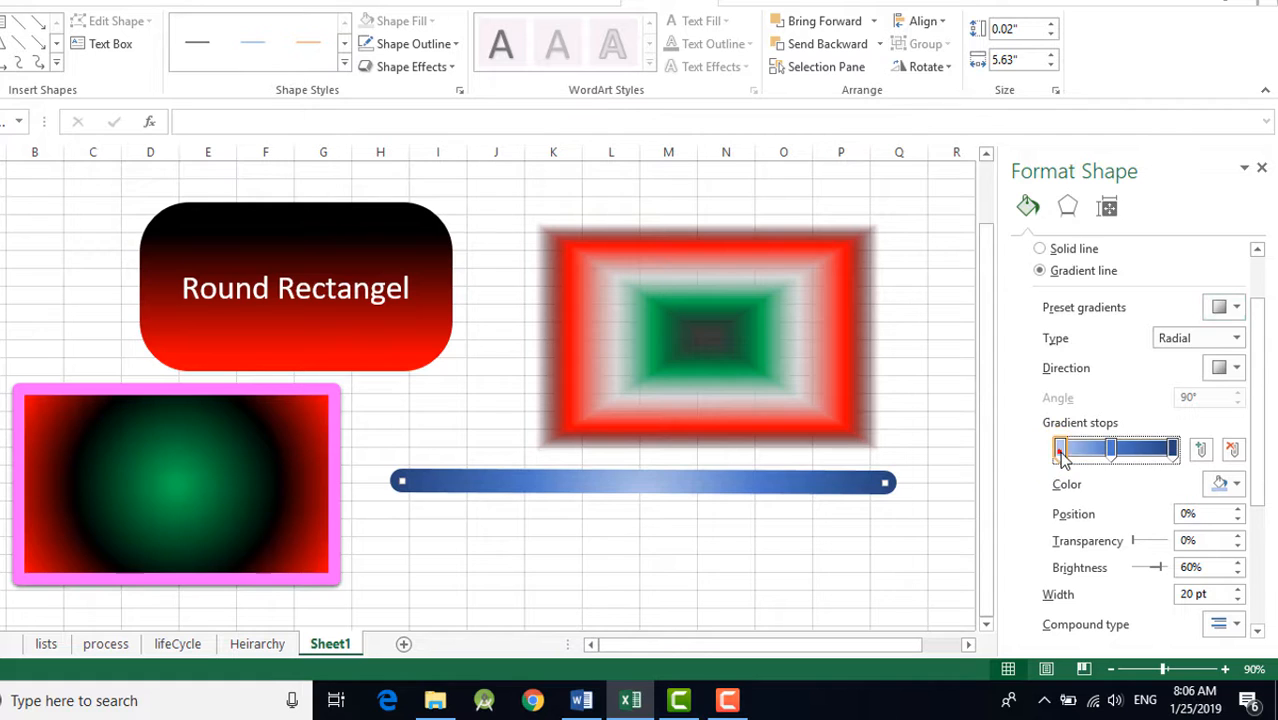
{"action": "left_click", "coordinate": [1231, 450]}
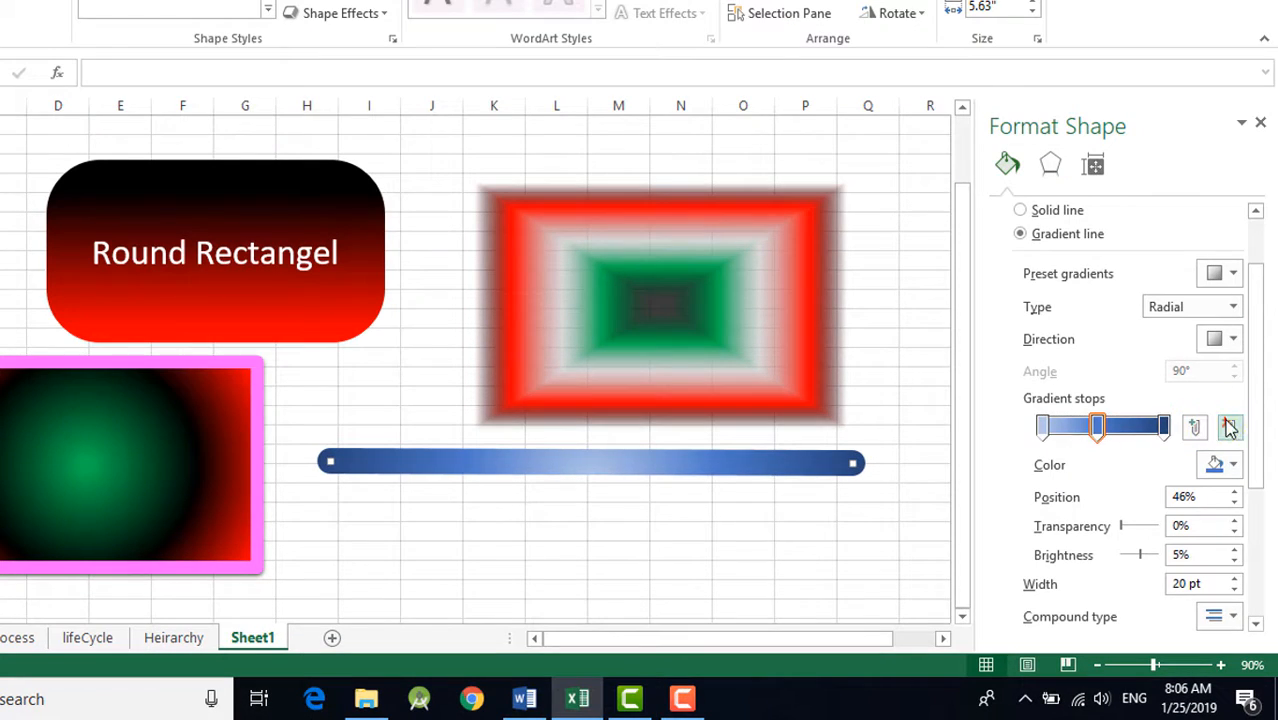
{"action": "left_click_drag", "start_coordinate": [1110, 450], "coordinate": [1054, 450]}
{"action": "left_click", "coordinate": [1222, 463]}
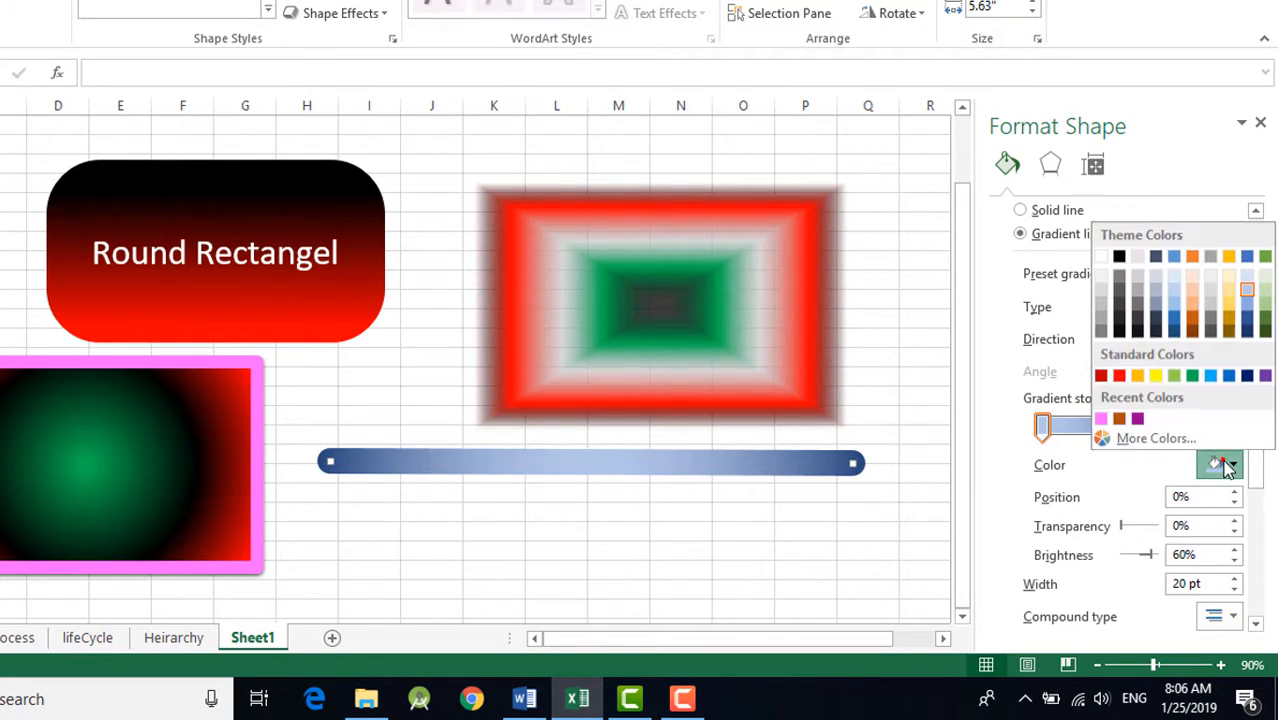
{"action": "left_click", "coordinate": [1117, 257]}
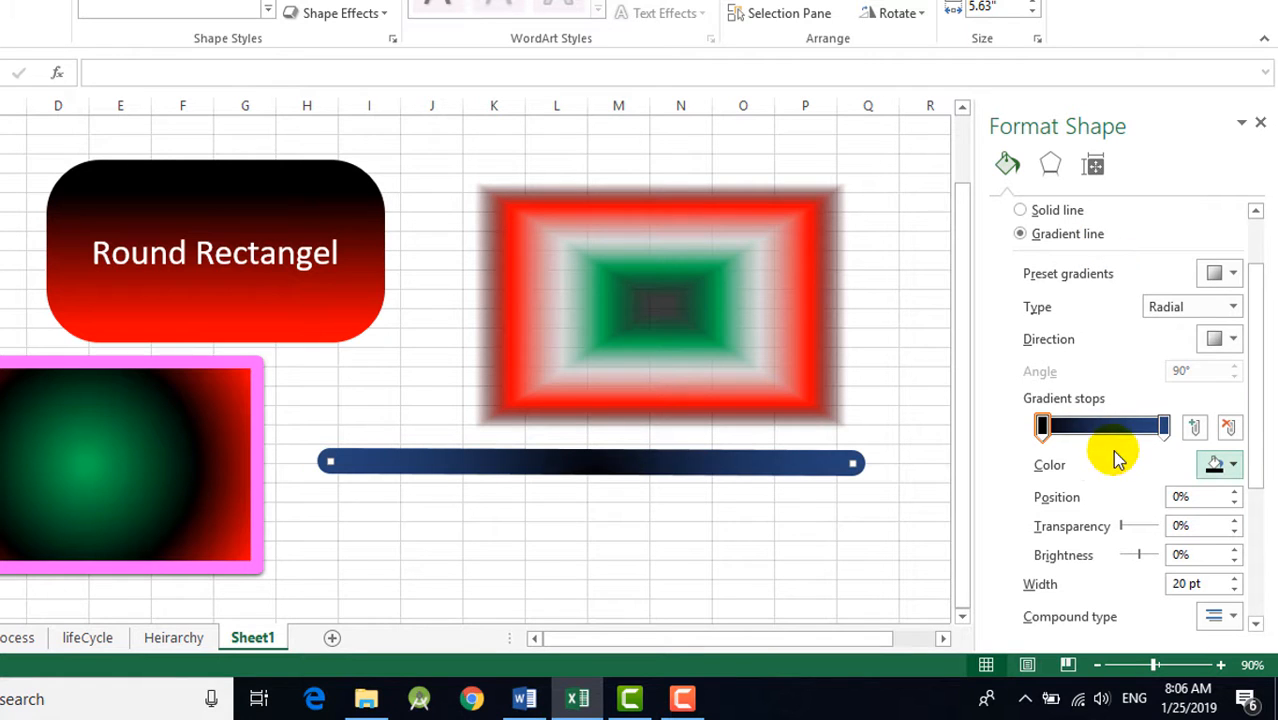
Move the dark blue stop close to the start of the gradient and add a black stop near its end
{"action": "left_click", "coordinate": [1164, 427]}
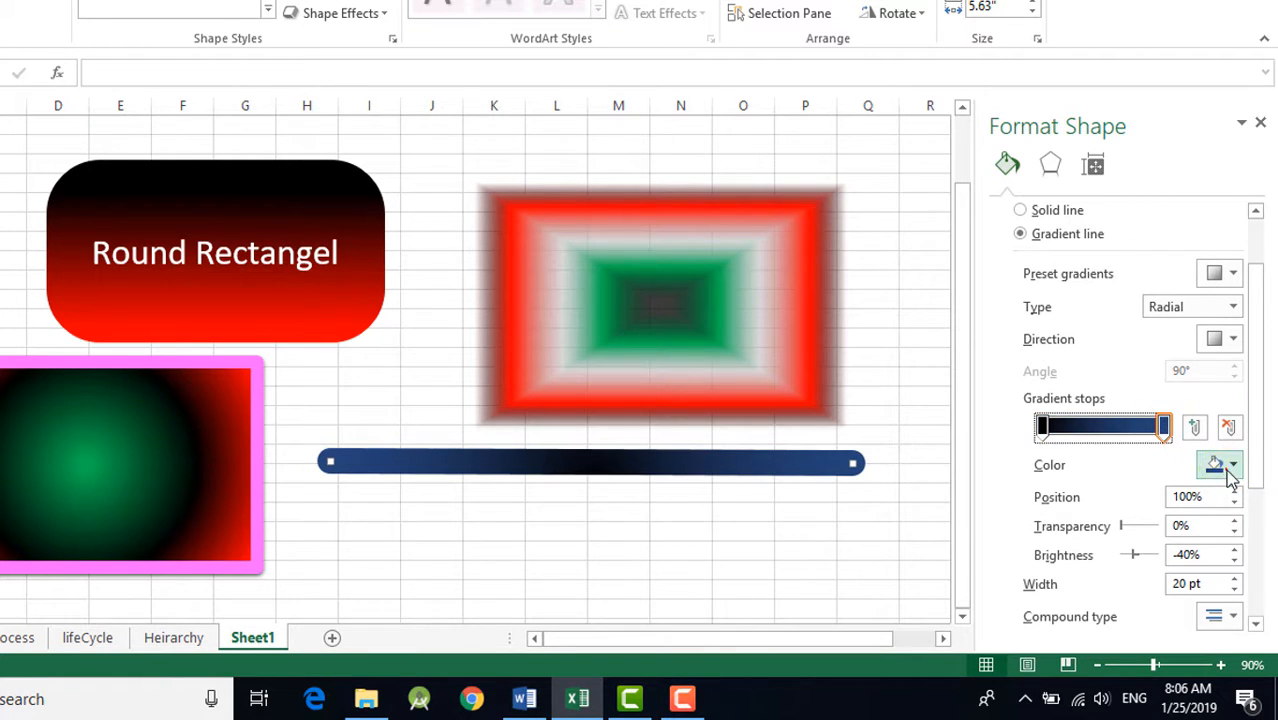
{"action": "left_click", "coordinate": [1228, 464]}
{"action": "left_click", "coordinate": [990, 426]}
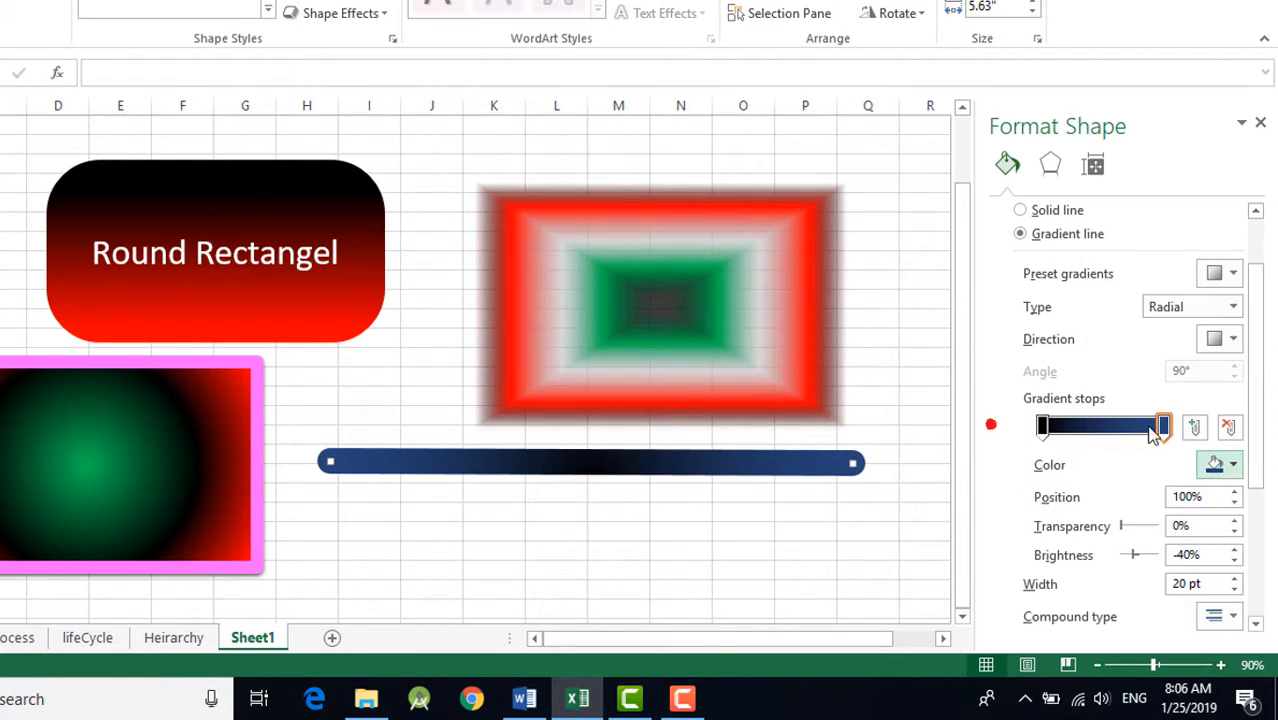
{"action": "left_click_drag", "start_coordinate": [1162, 428], "coordinate": [1075, 427]}
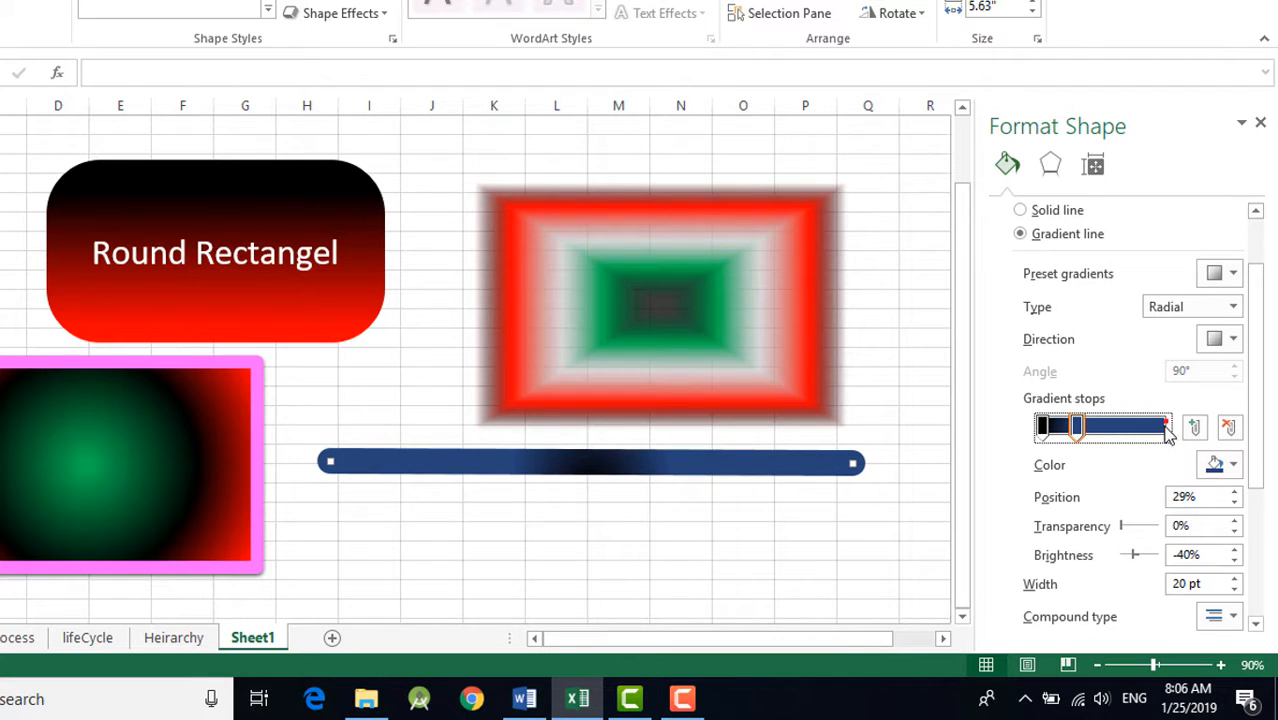
{"action": "left_click", "coordinate": [1231, 470]}
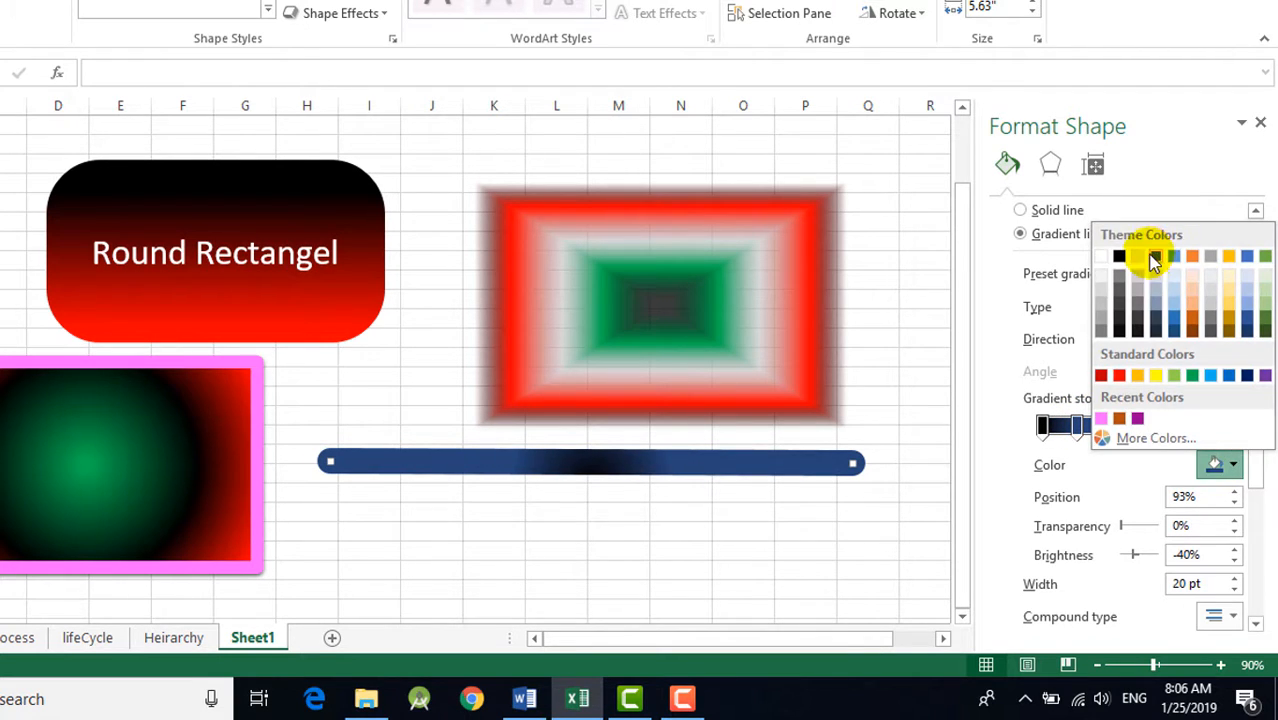
{"action": "left_click", "coordinate": [1119, 257]}
{"action": "mouse_move", "coordinate": [1078, 428]}
{"action": "left_mouse_down"}
{"action": "mouse_move", "coordinate": [1178, 430]}
{"action": "mouse_move", "coordinate": [1066, 428]}
{"action": "left_mouse_up"}
Add a black gradient stop at 42% and a dark blue stop at 70% to the line
{"action": "left_click", "coordinate": [1093, 428]}
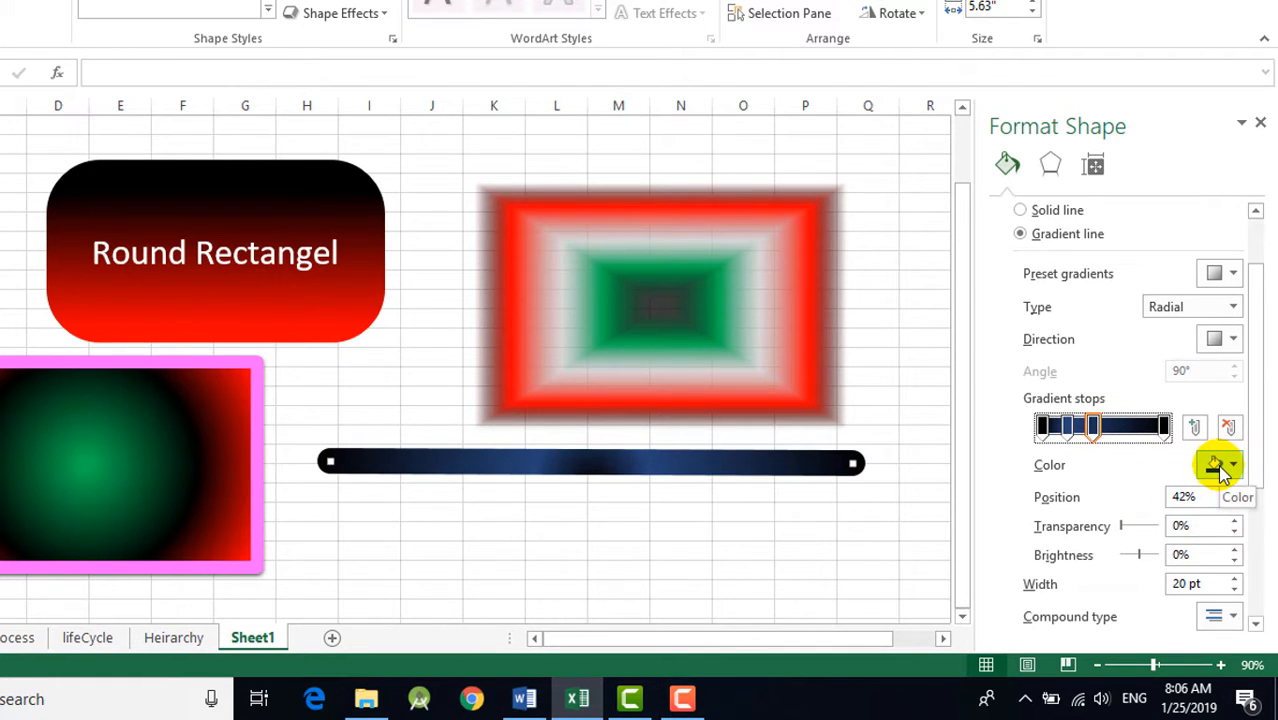
{"action": "left_click", "coordinate": [1218, 470]}
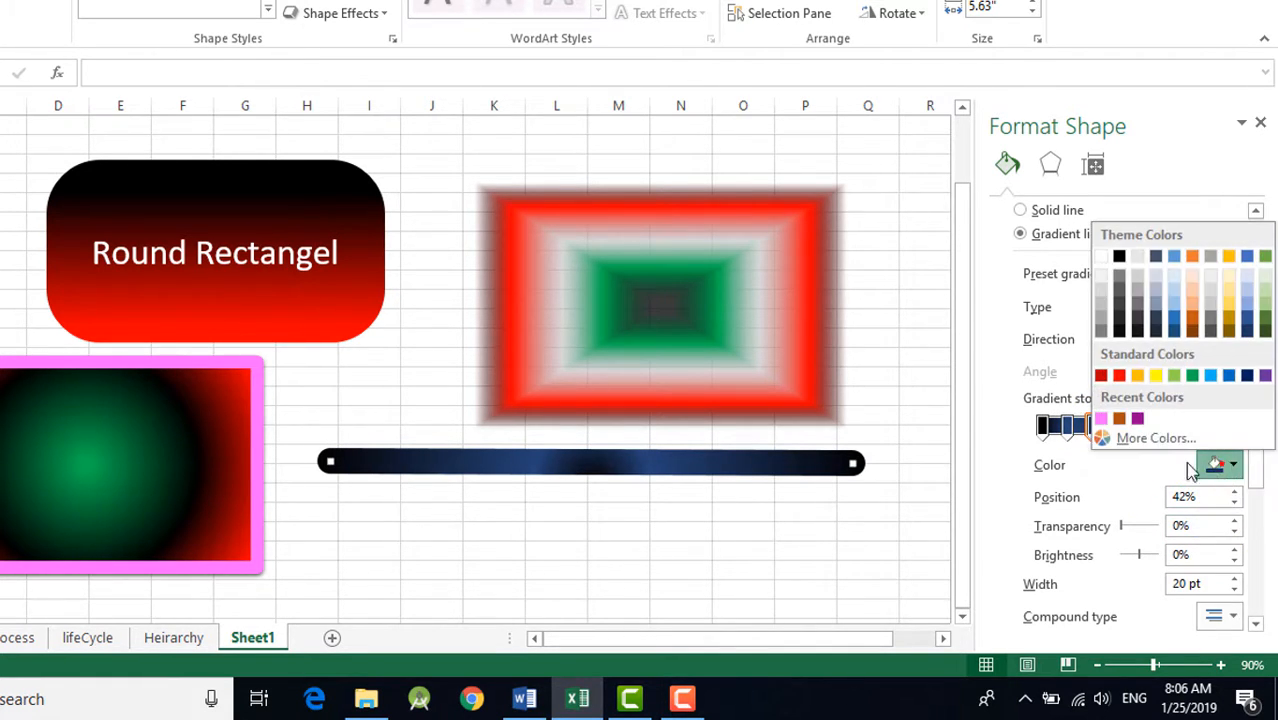
{"action": "left_click", "coordinate": [1123, 258]}
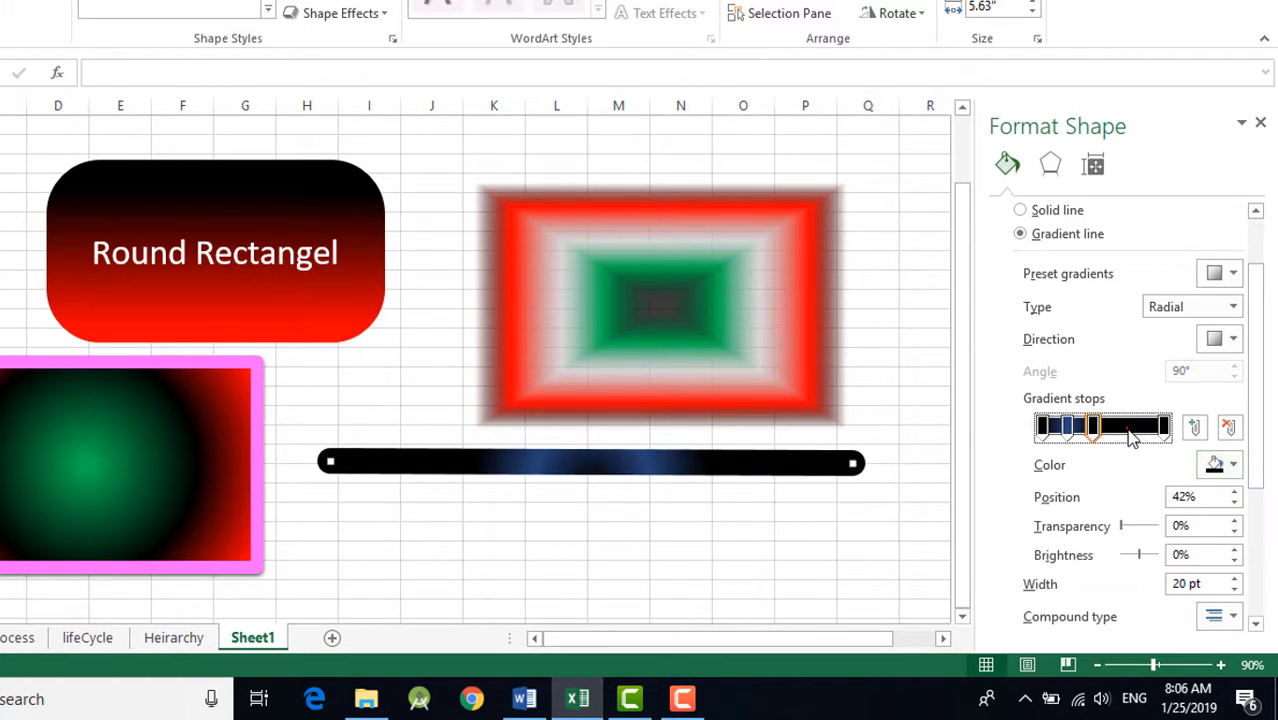
{"action": "left_click", "coordinate": [1216, 466]}
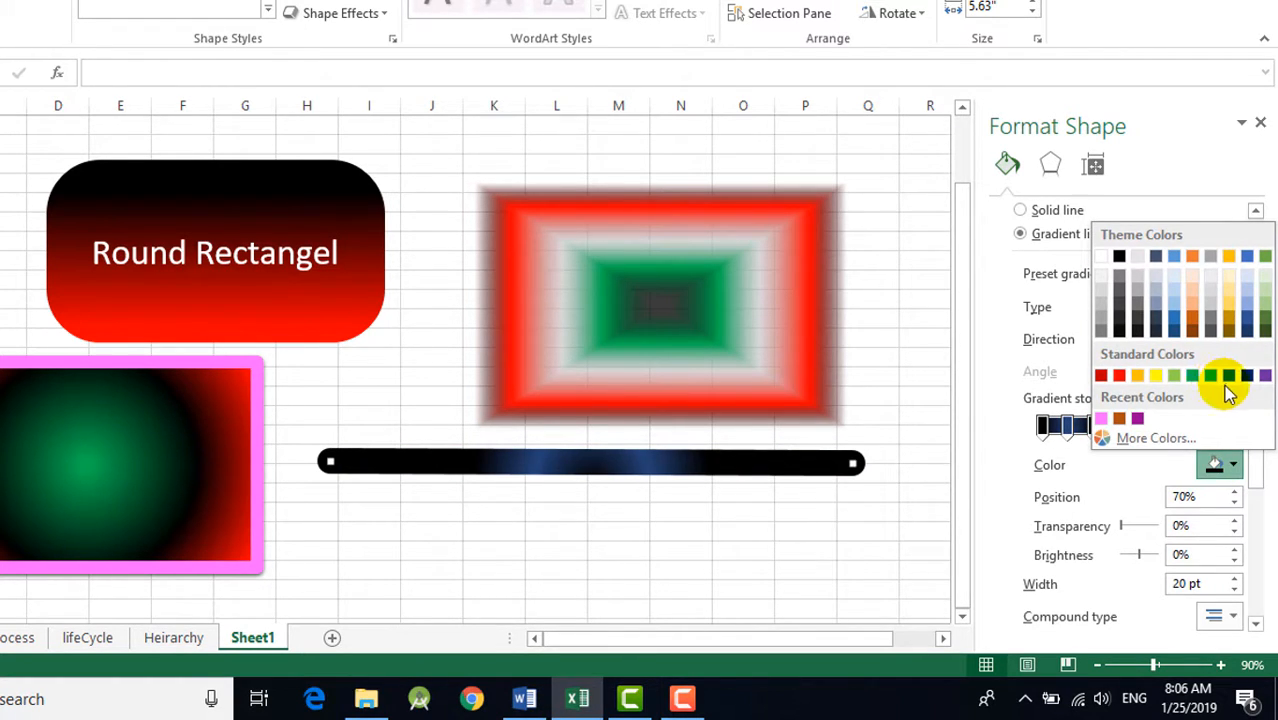
{"action": "left_click", "coordinate": [1248, 323]}
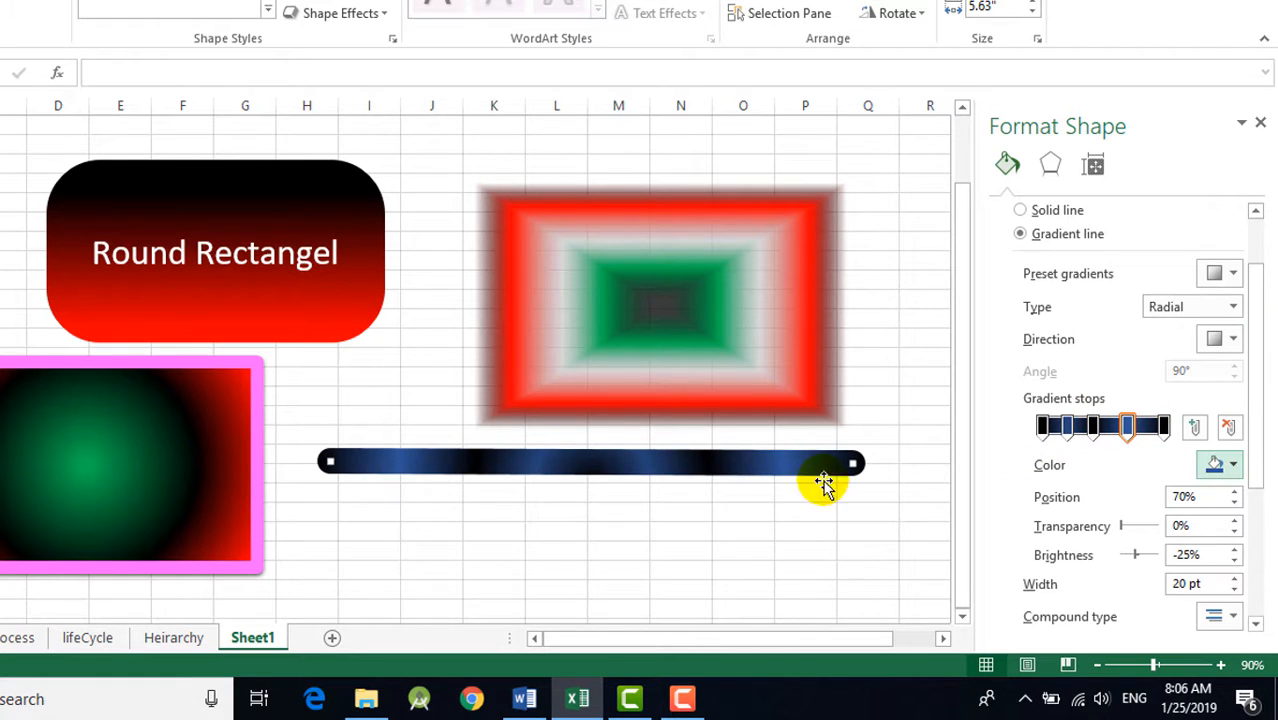
Reselect the gradient line and change its gradient type to Linear
{"action": "left_click", "coordinate": [799, 571]}
{"action": "left_click", "coordinate": [766, 461]}
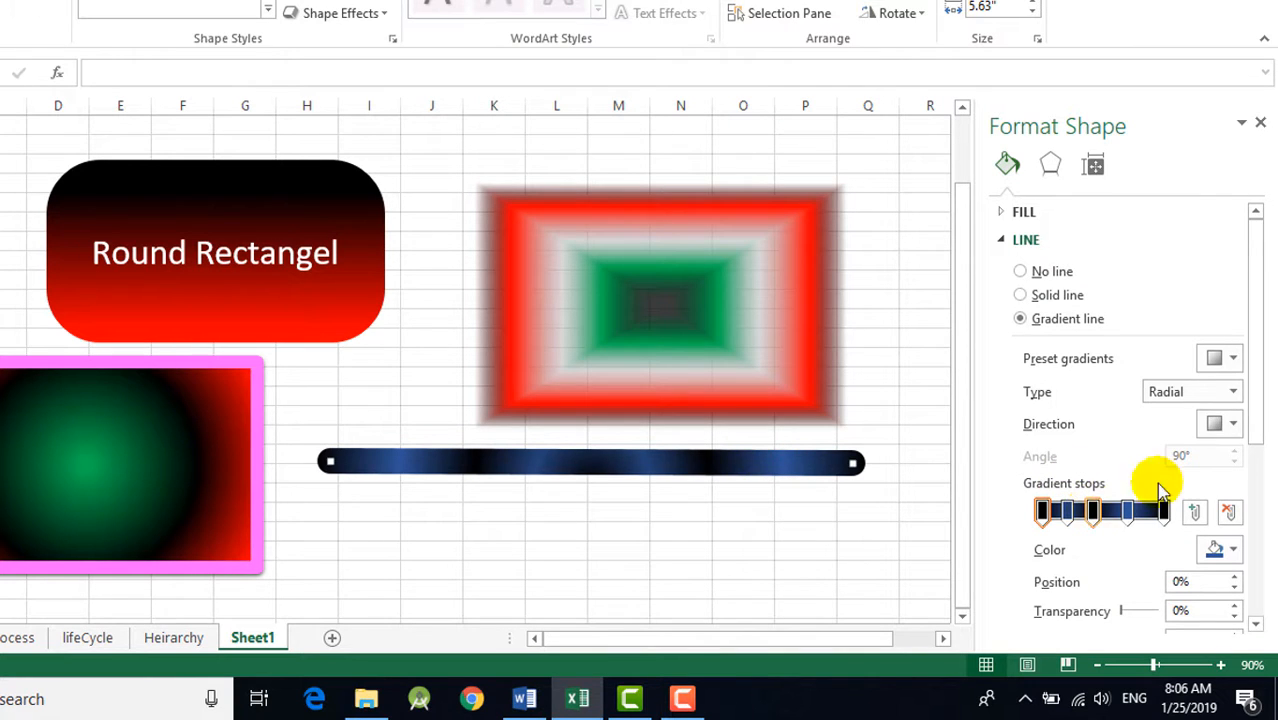
{"action": "left_click", "coordinate": [1235, 392]}
{"action": "left_click", "coordinate": [1175, 411]}
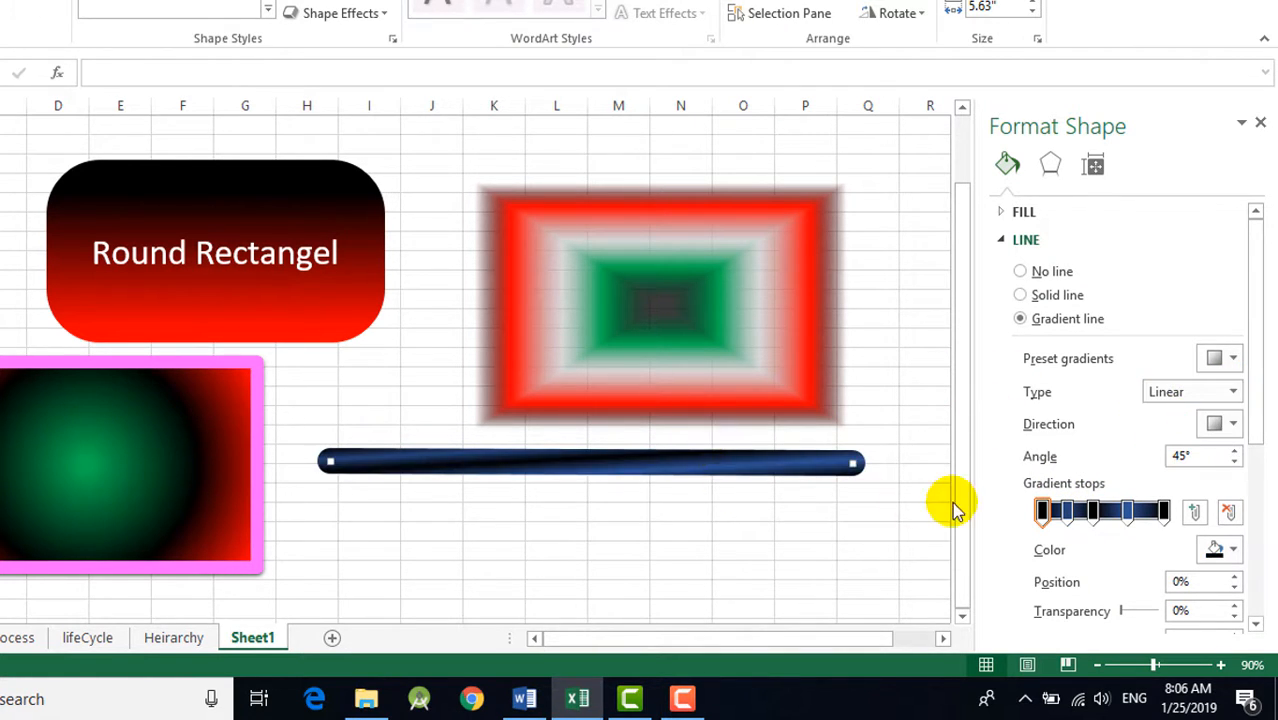
Set the line's linear gradient direction to 180° and shift its inner stops towards the start, with the blue stops at 15% and 47%
{"action": "left_click", "coordinate": [1233, 424]}
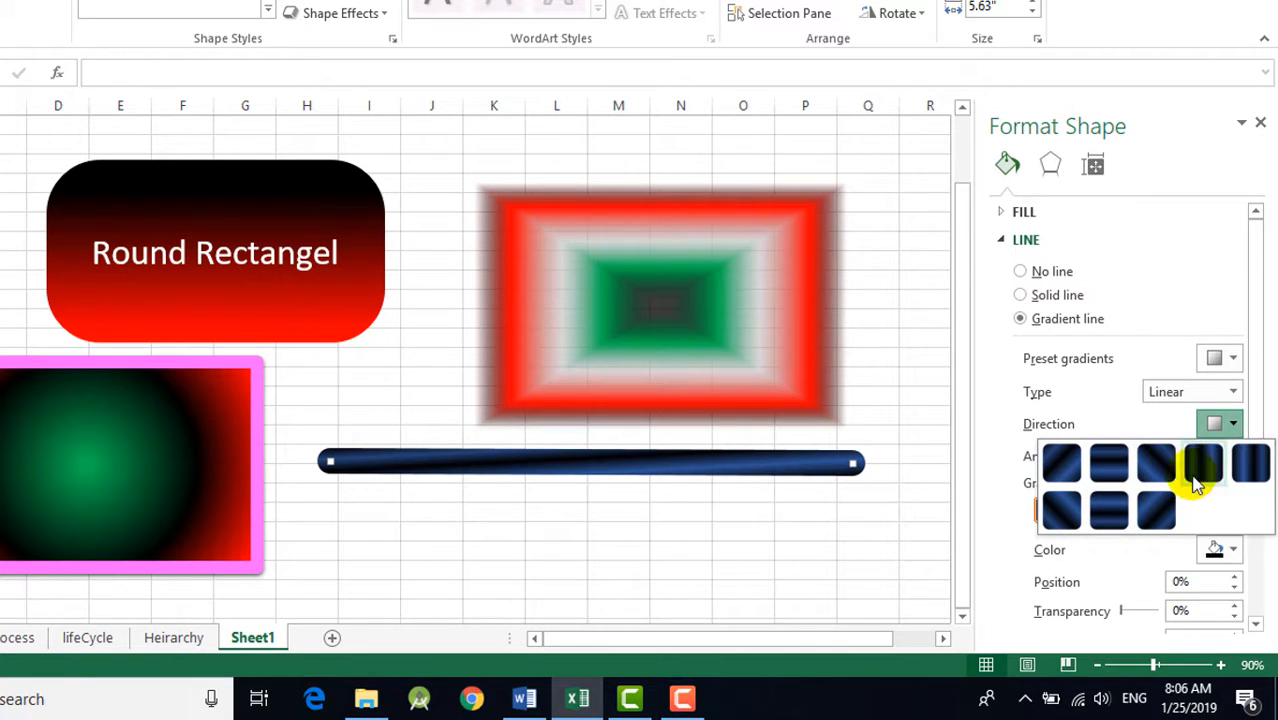
{"action": "left_click", "coordinate": [1242, 465]}
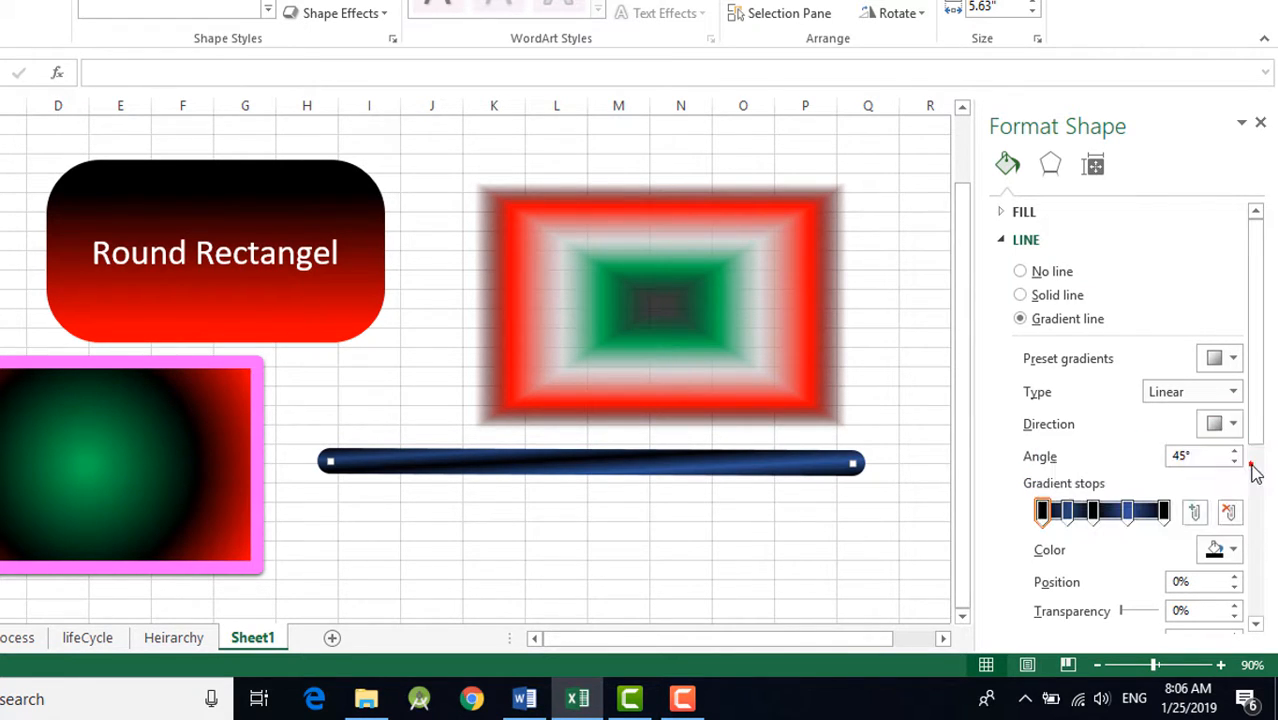
{"action": "left_click", "coordinate": [1059, 518]}
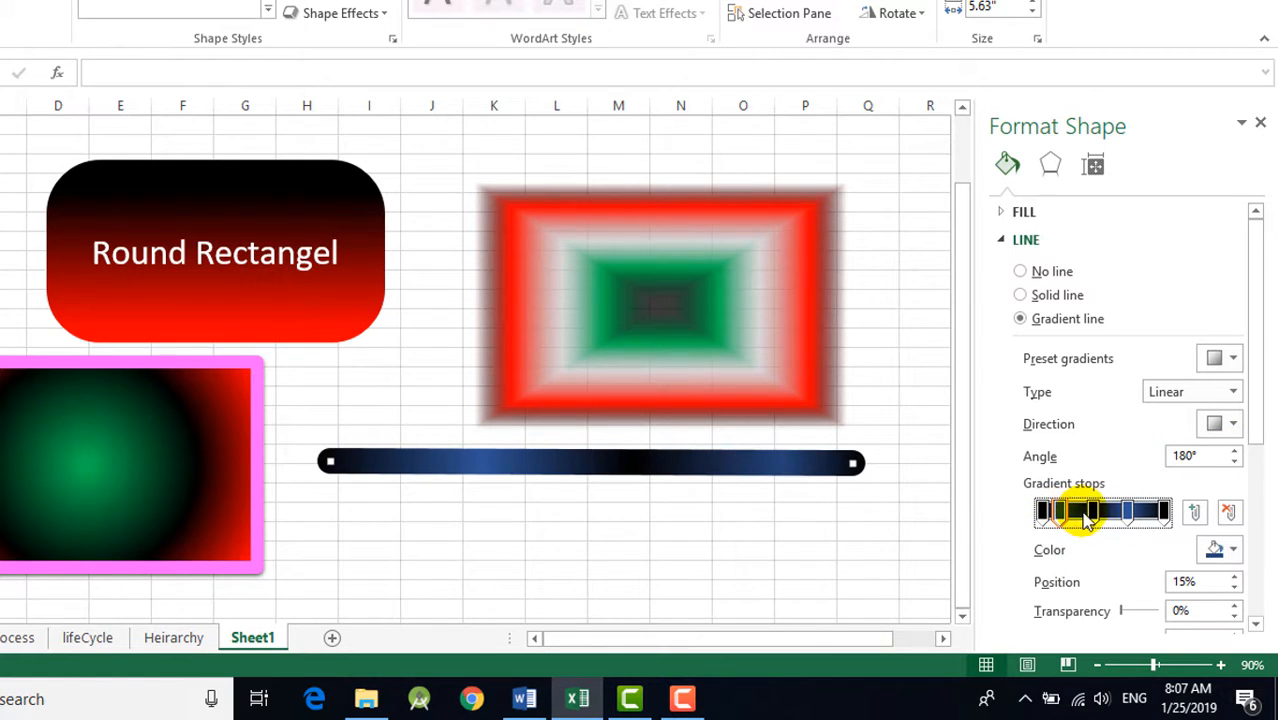
{"action": "mouse_move", "coordinate": [1090, 525]}
{"action": "left_mouse_down"}
{"action": "mouse_move", "coordinate": [1076, 514]}
{"action": "mouse_move", "coordinate": [1108, 515]}
{"action": "left_mouse_up"}
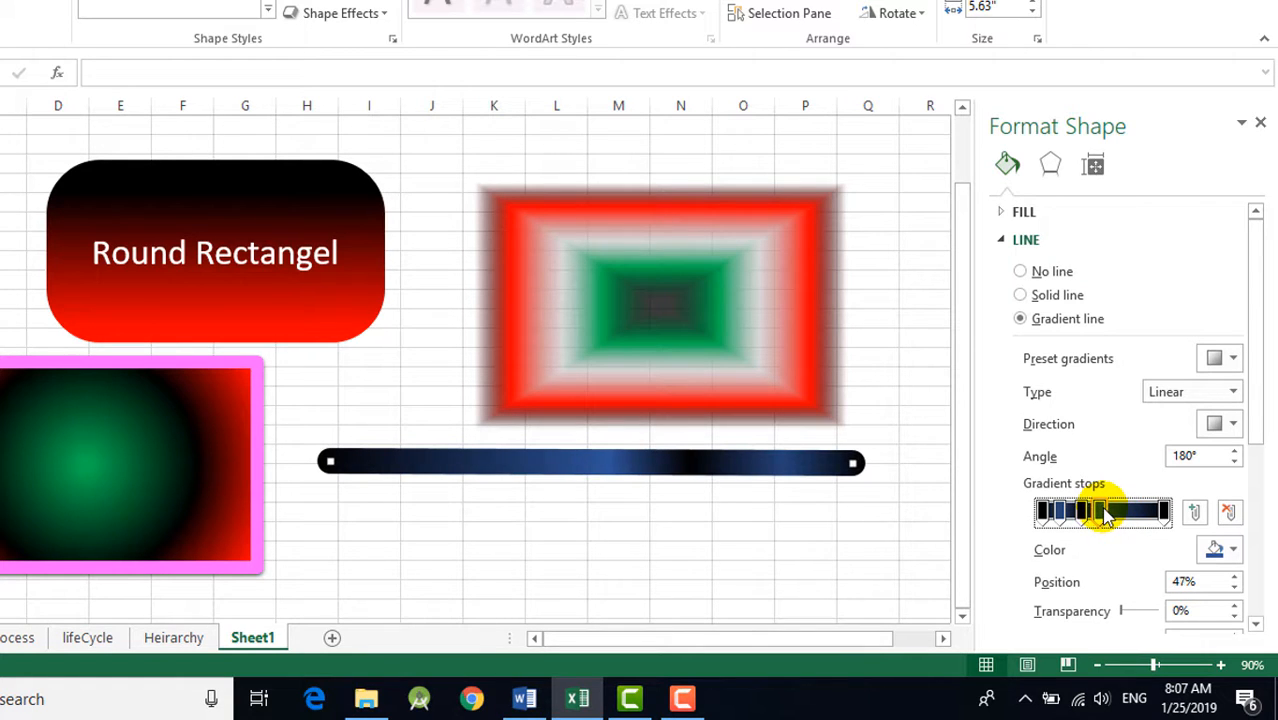
Add a black gradient stop at 63% and a dark blue stop at 82% to the line
{"action": "left_click", "coordinate": [1214, 553]}
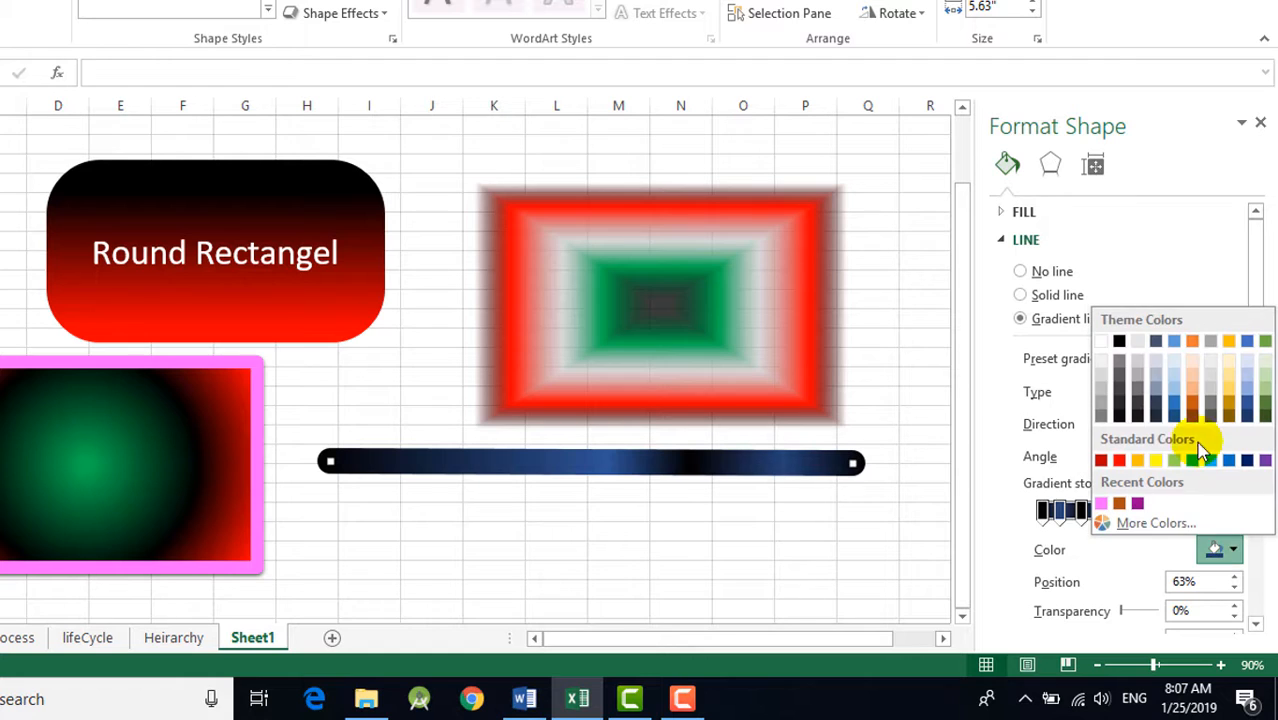
{"action": "left_click", "coordinate": [1120, 341]}
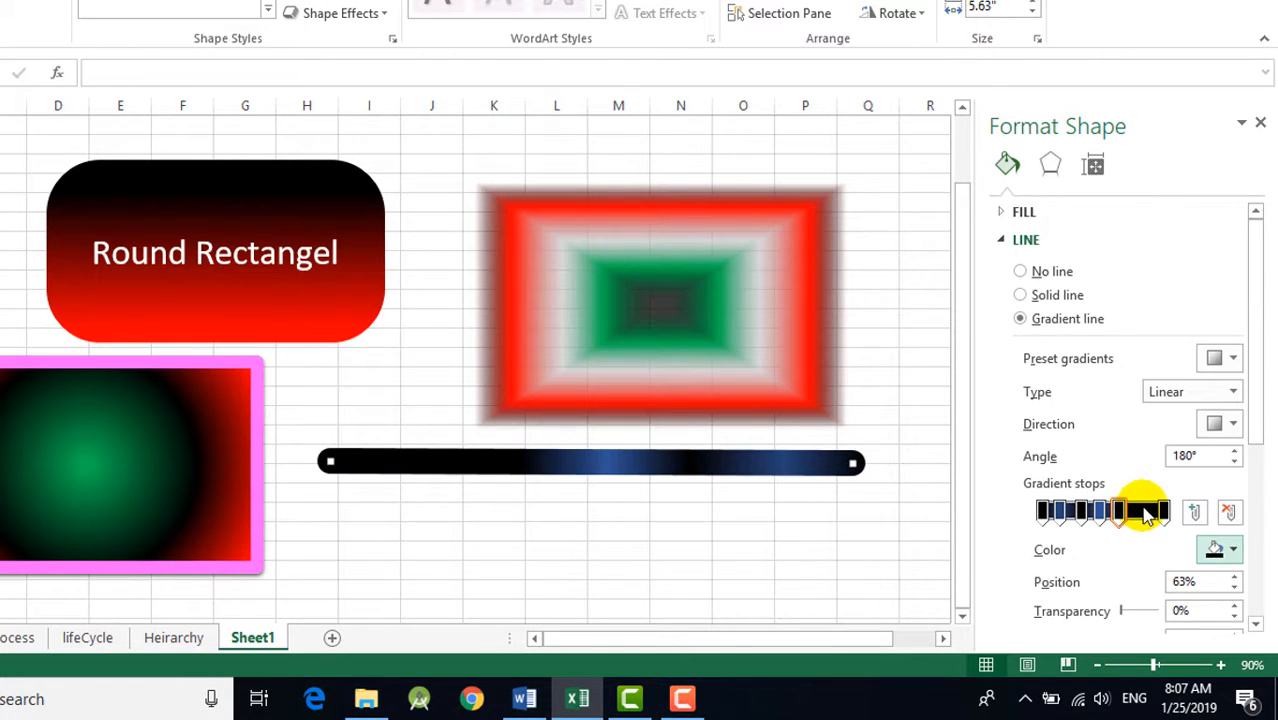
{"action": "left_click", "coordinate": [1147, 513]}
{"action": "left_click", "coordinate": [1214, 549]}
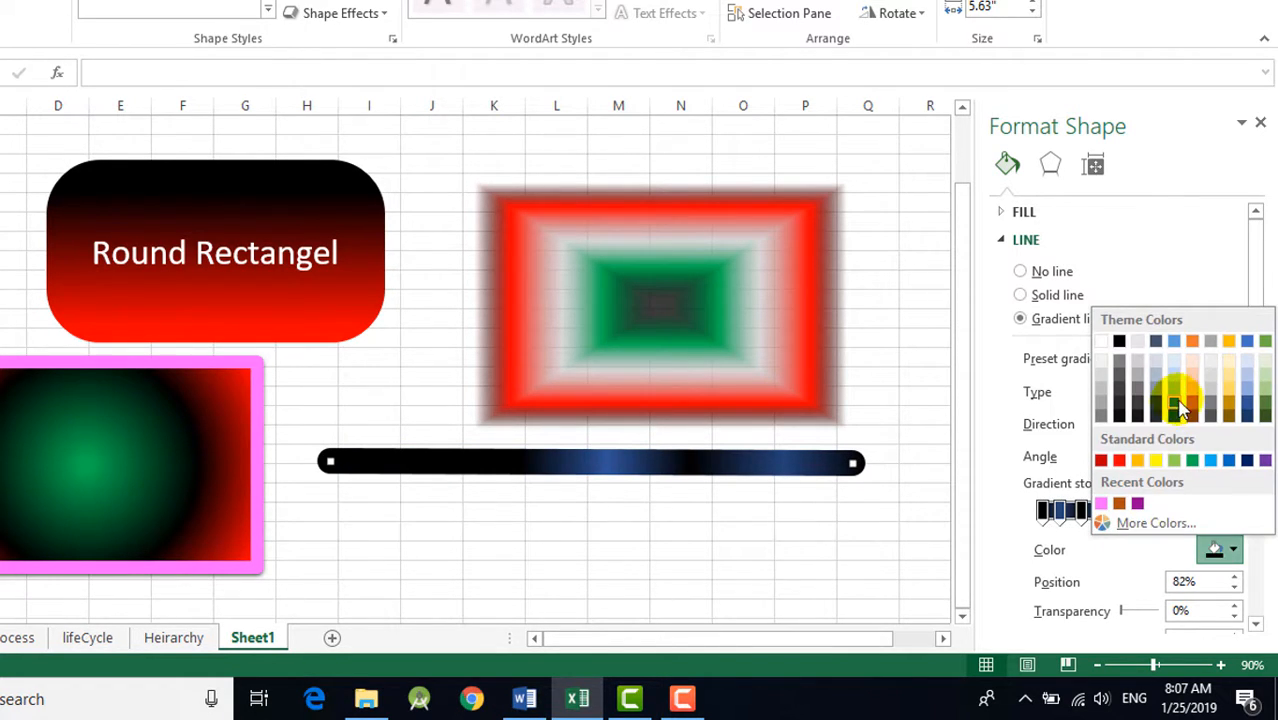
{"action": "left_click", "coordinate": [1246, 415]}
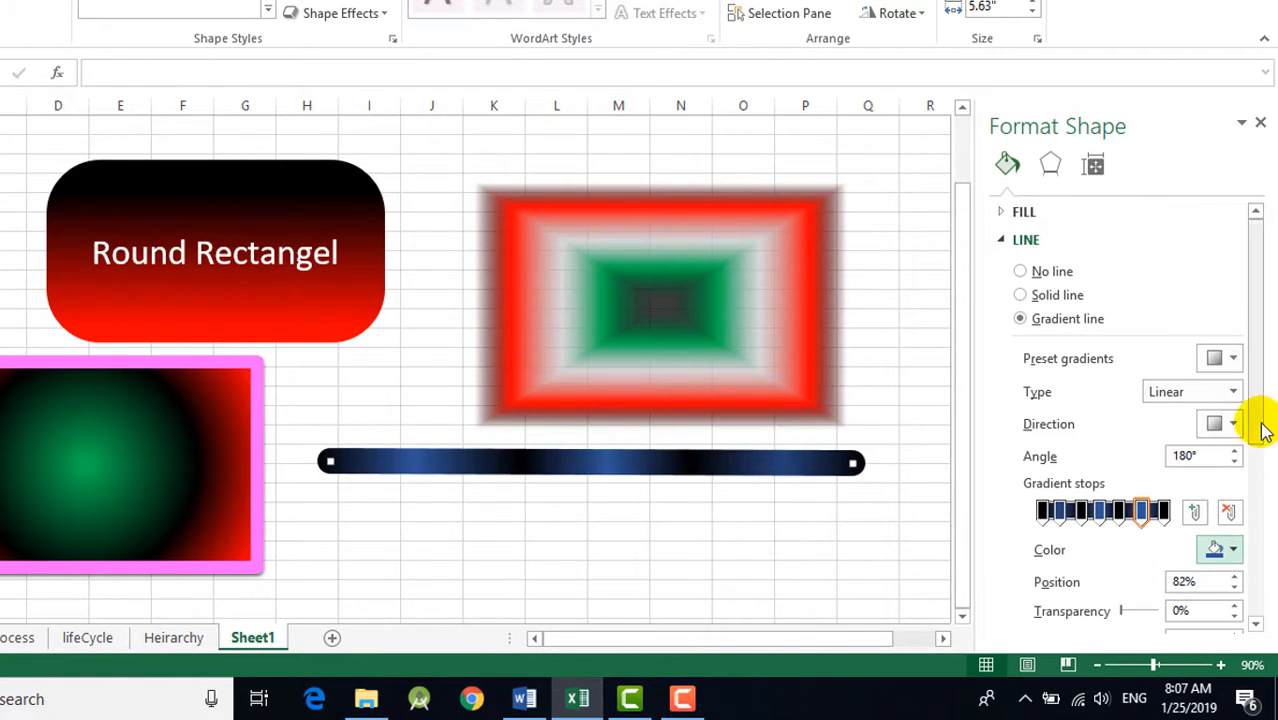
Set the first gradient stop's transparency to 83% and move the line slightly down the sheet
{"action": "left_click_drag", "start_coordinate": [1262, 424], "coordinate": [1271, 466]}
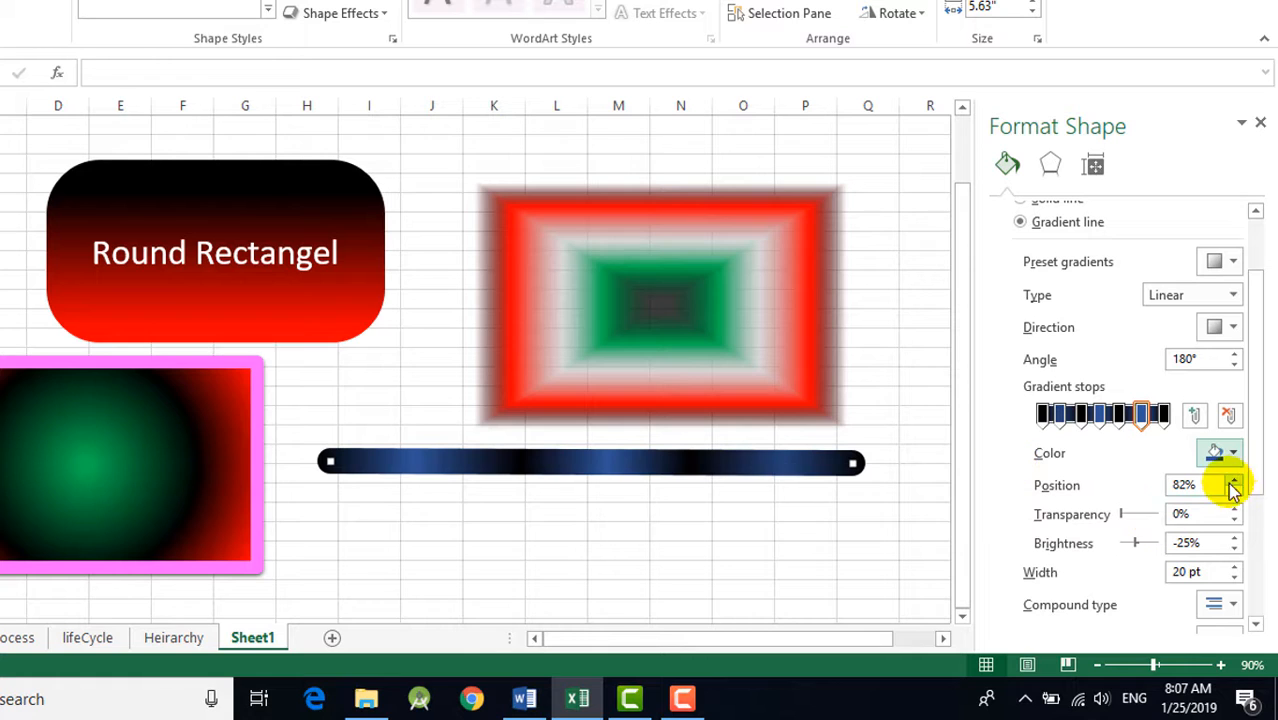
{"action": "left_click", "coordinate": [1044, 417]}
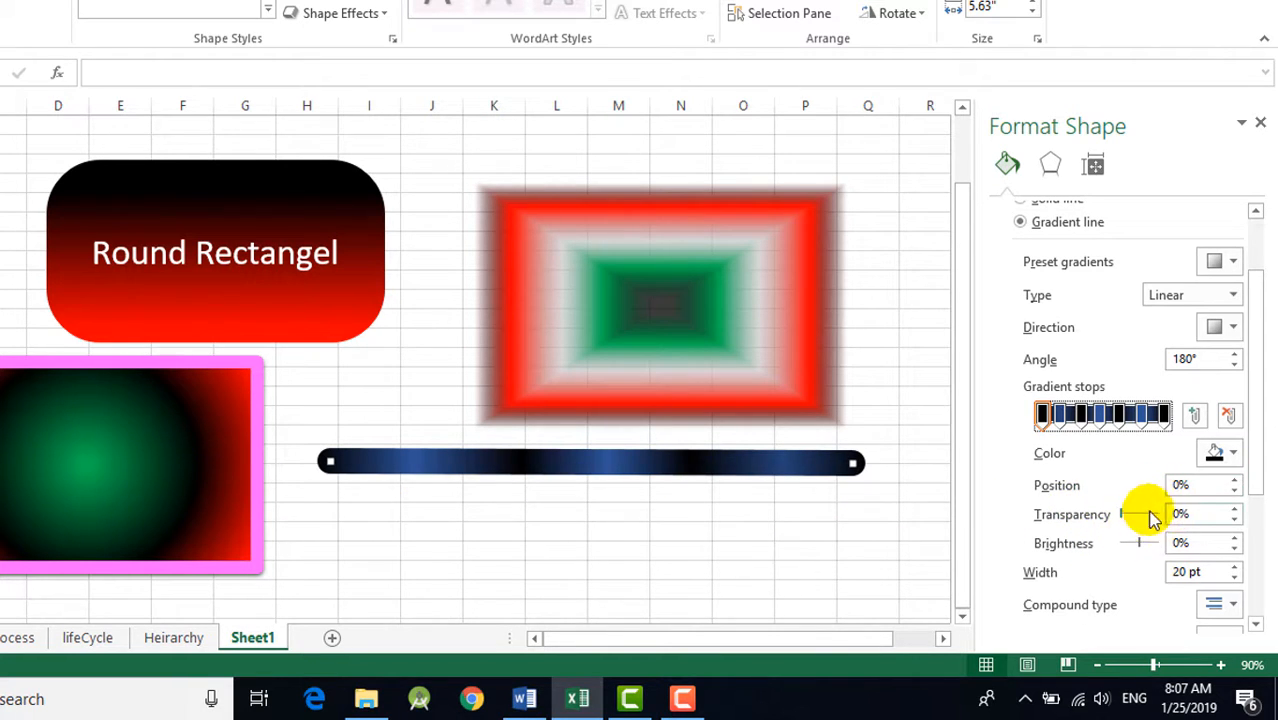
{"action": "left_click_drag", "start_coordinate": [1121, 519], "coordinate": [1141, 526]}
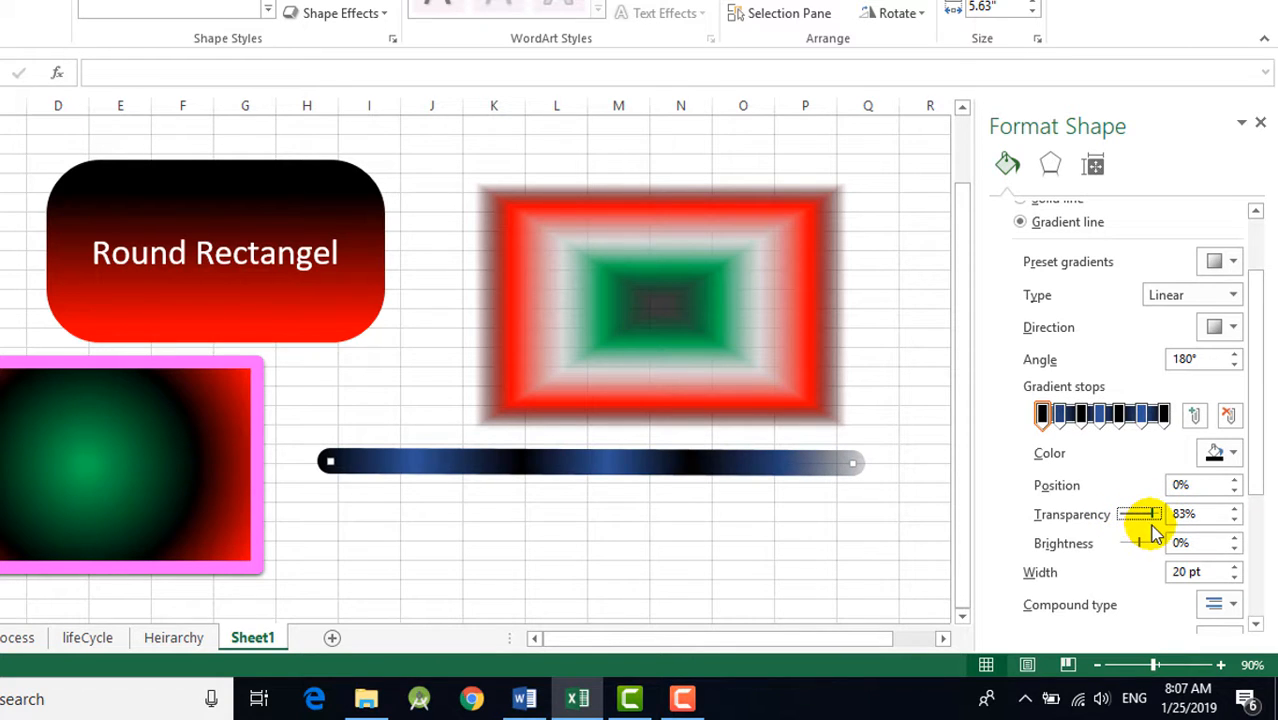
{"action": "left_click", "coordinate": [861, 520]}
{"action": "mouse_move", "coordinate": [780, 460]}
{"action": "left_mouse_down"}
{"action": "mouse_move", "coordinate": [796, 451]}
{"action": "mouse_move", "coordinate": [741, 338]}
{"action": "mouse_move", "coordinate": [645, 374]}
{"action": "mouse_move", "coordinate": [839, 528]}
{"action": "mouse_move", "coordinate": [591, 465]}
{"action": "mouse_move", "coordinate": [706, 522]}
{"action": "mouse_move", "coordinate": [788, 494]}
{"action": "left_mouse_up"}
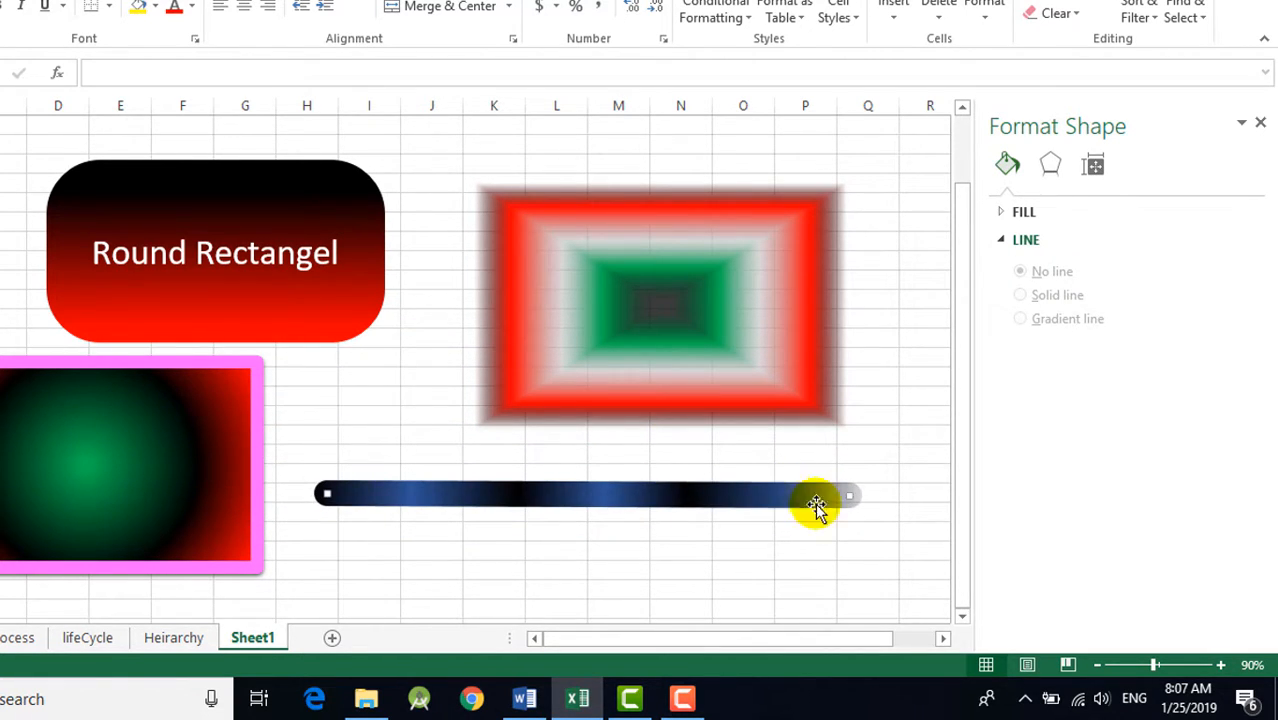
Set the last gradient stop's transparency to 60% and move the line slightly further down
{"action": "left_click", "coordinate": [1164, 512]}
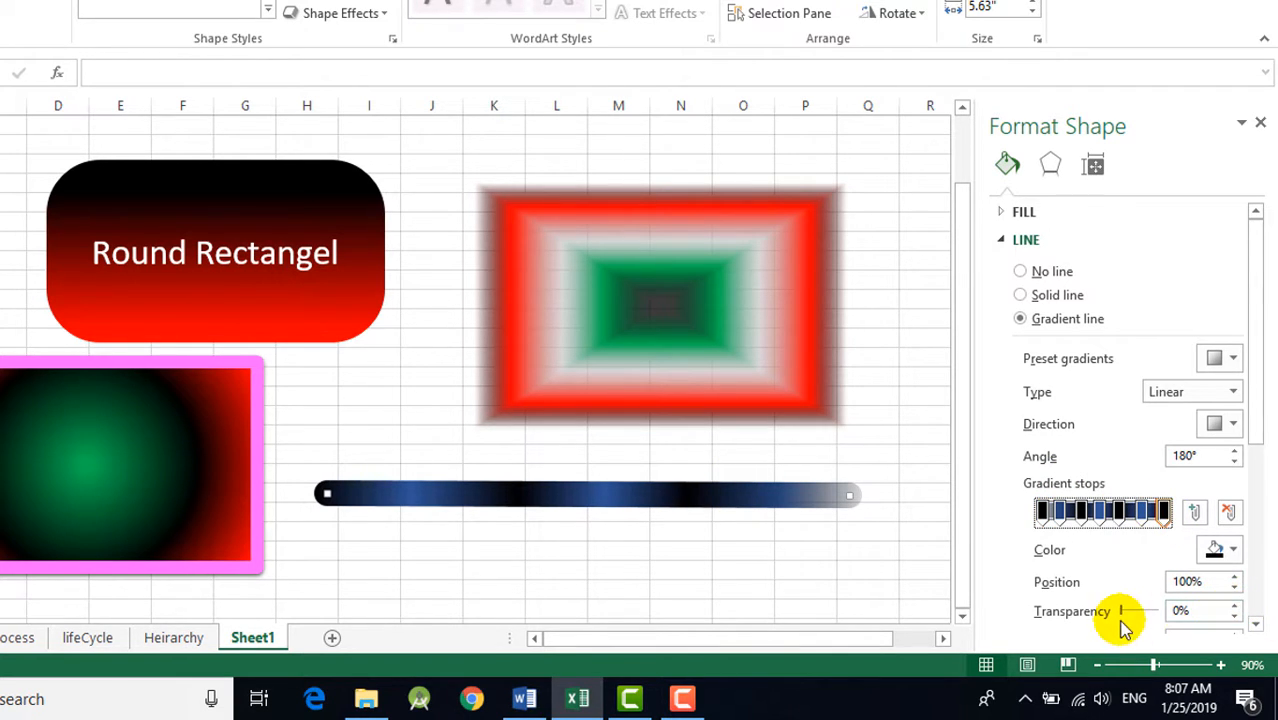
{"action": "left_click_drag", "start_coordinate": [1124, 609], "coordinate": [1144, 613]}
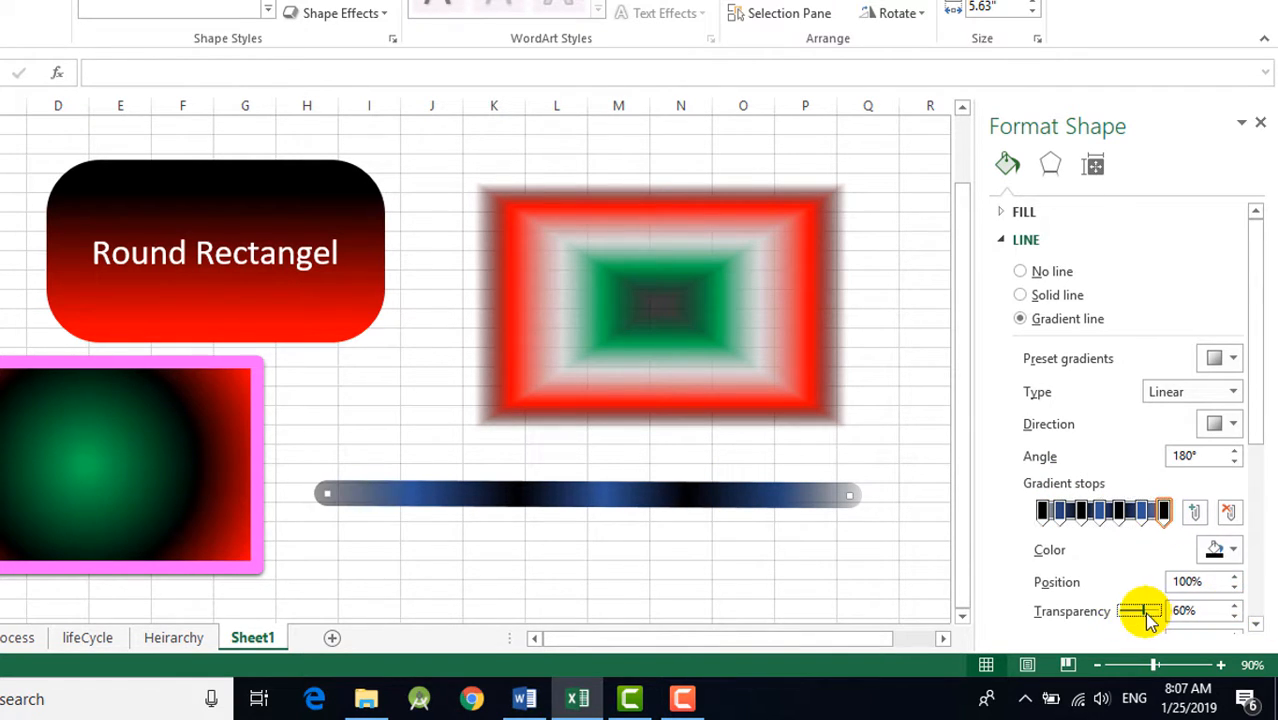
{"action": "left_click", "coordinate": [934, 584]}
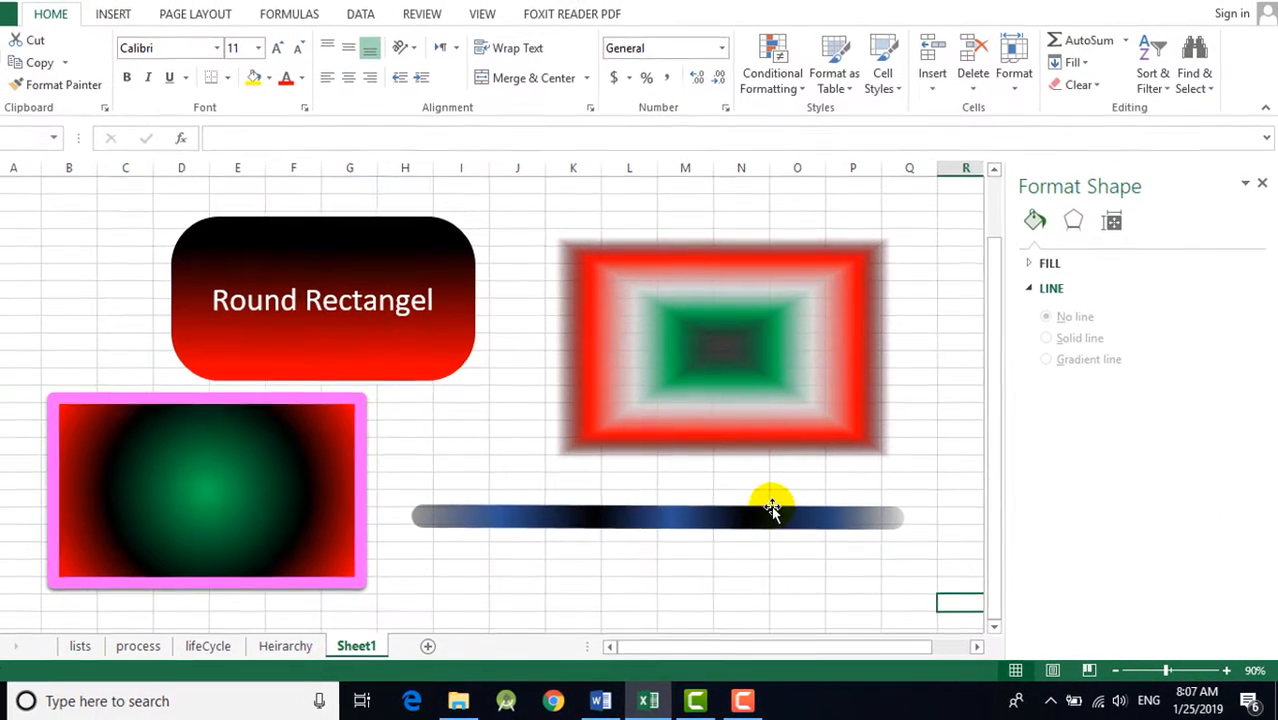
{"action": "left_click_drag", "start_coordinate": [771, 508], "coordinate": [688, 531]}
{"action": "left_click", "coordinate": [782, 600]}
{"action": "left_click", "coordinate": [783, 537]}
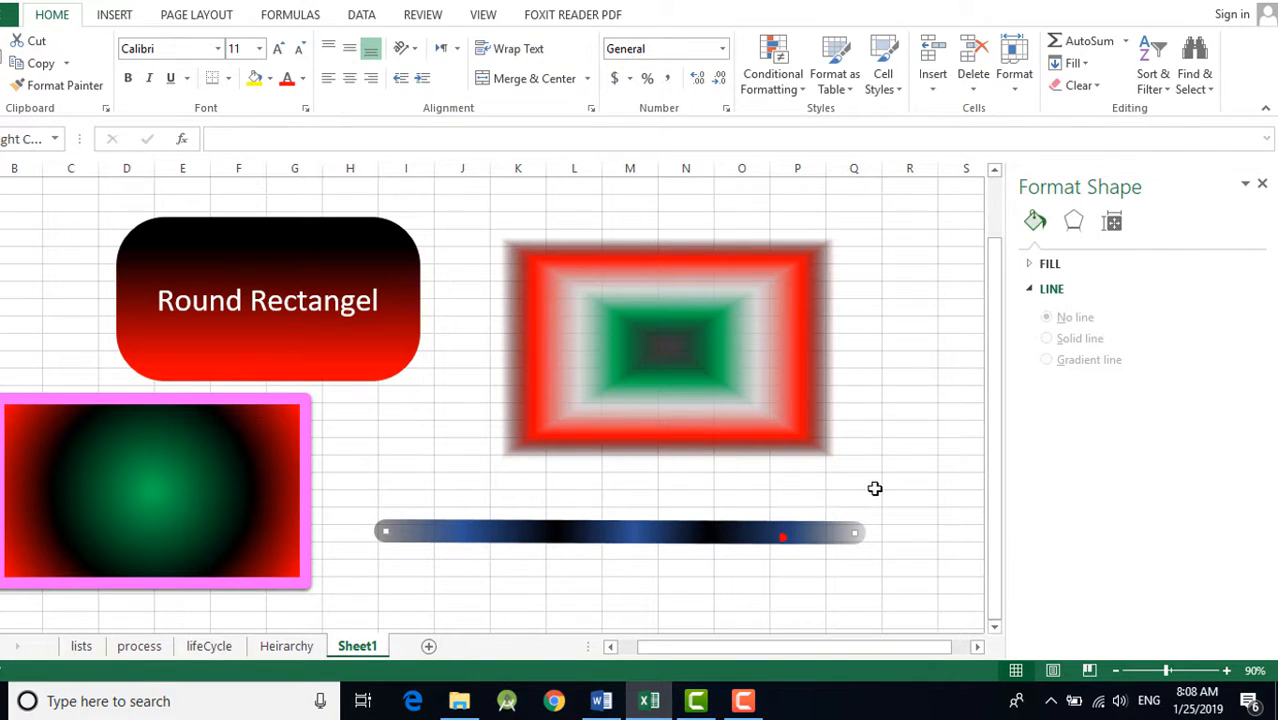
Give the pink-bordered rectangle a gradient line and remove the two middle gradient stops
{"action": "left_click", "coordinate": [304, 432]}
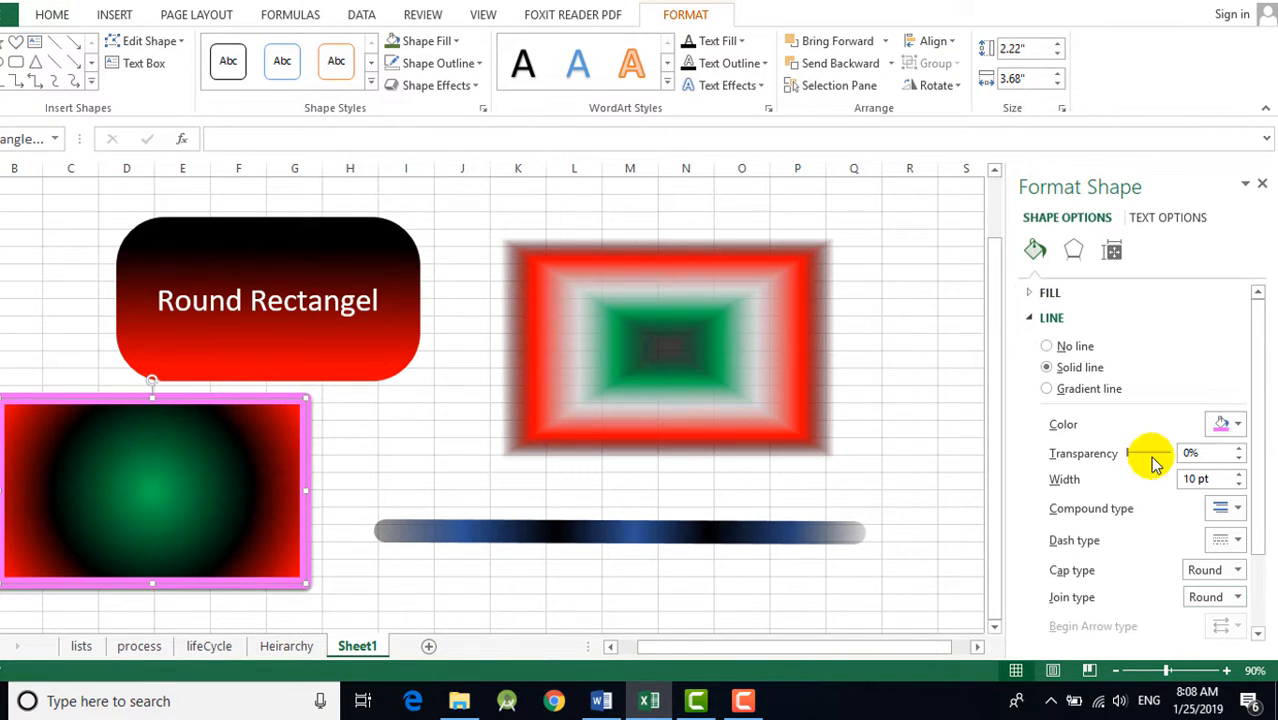
{"action": "left_click_drag", "start_coordinate": [1258, 434], "coordinate": [1274, 459]}
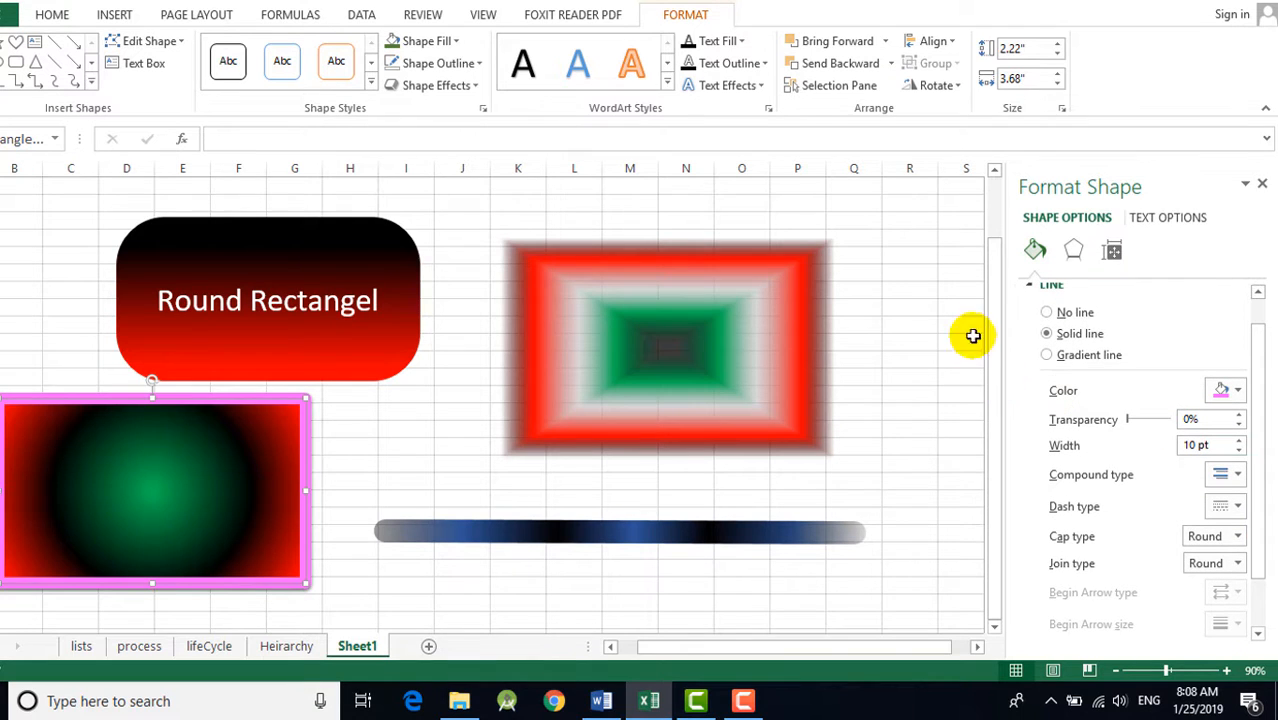
{"action": "left_click", "coordinate": [1083, 356]}
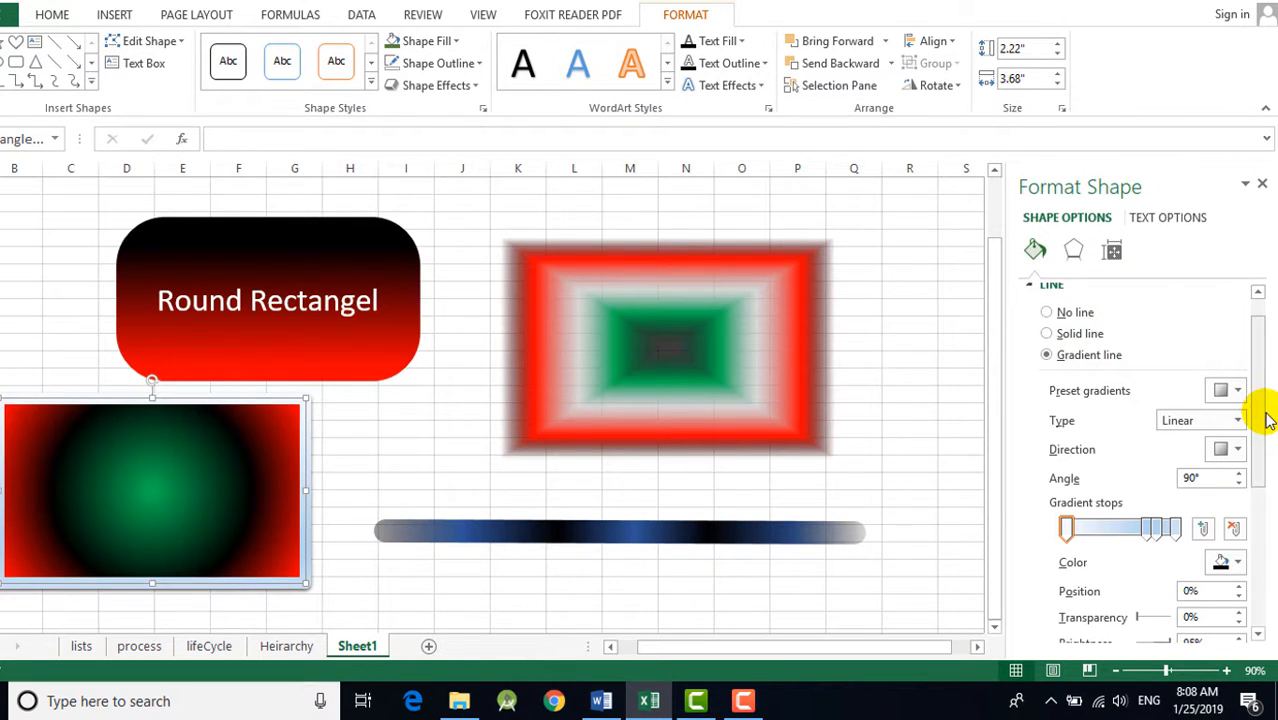
{"action": "left_click_drag", "start_coordinate": [1148, 538], "coordinate": [1163, 540]}
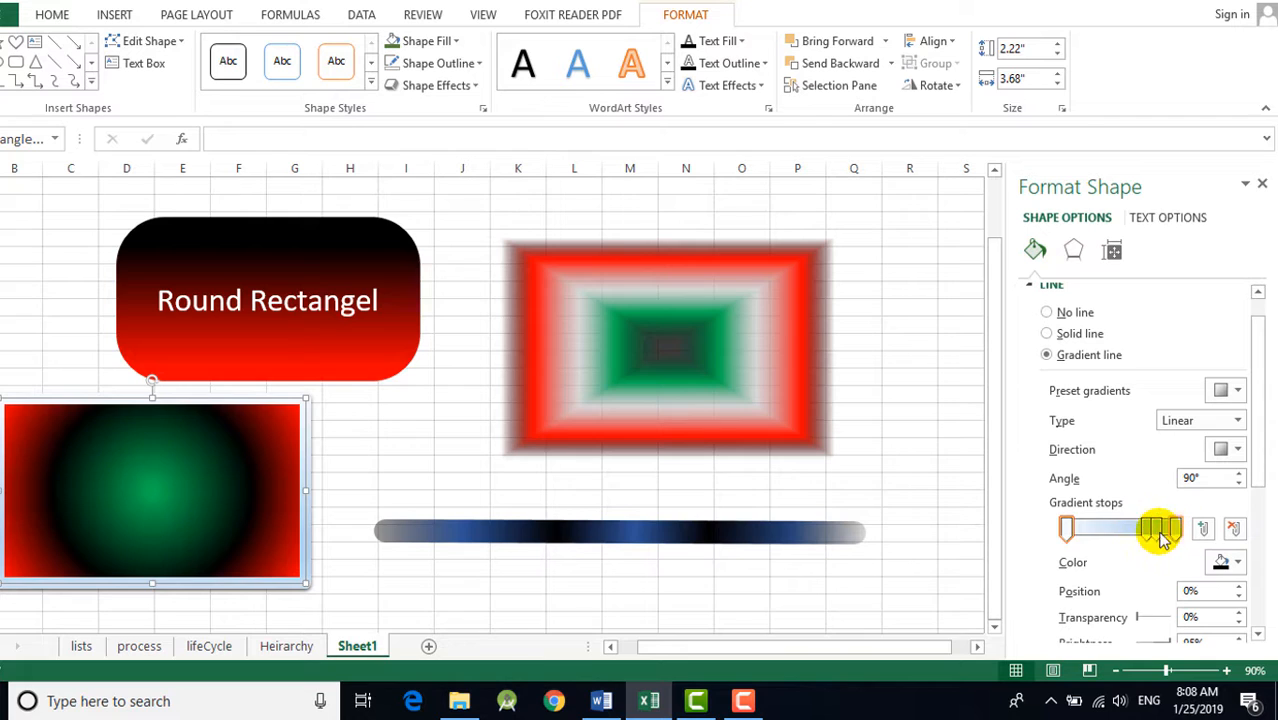
{"action": "left_click", "coordinate": [1235, 529]}
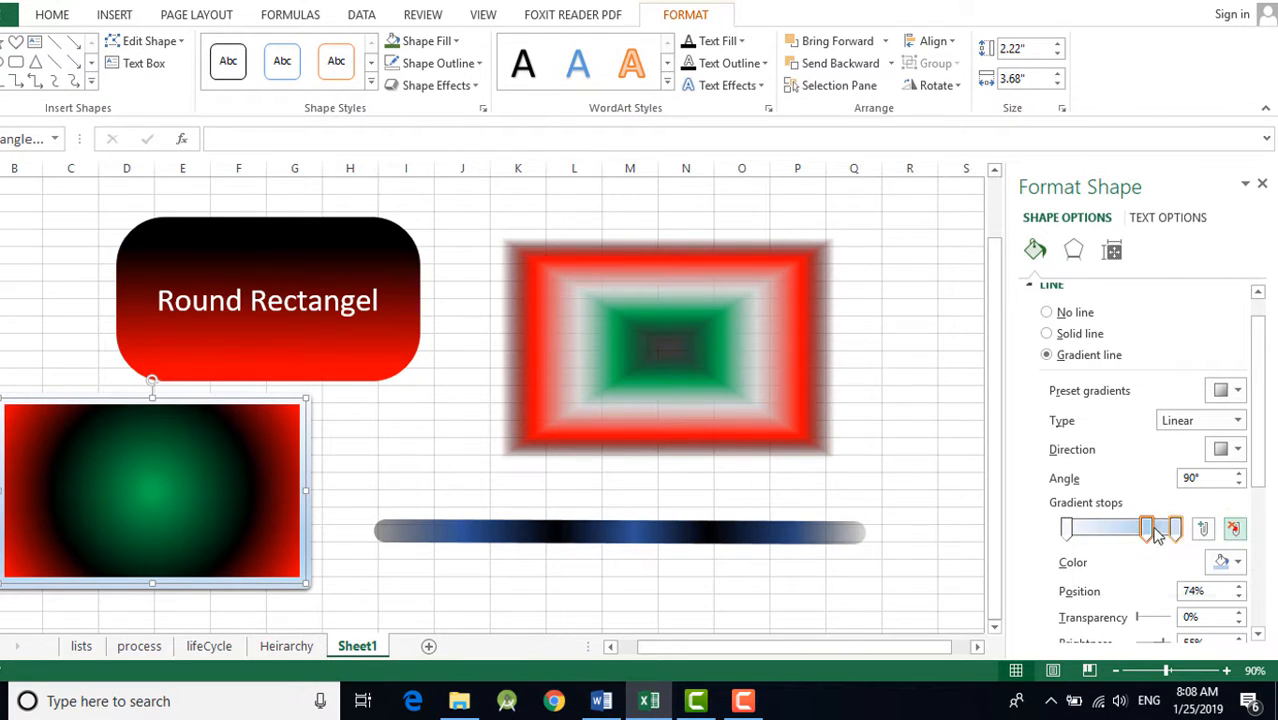
{"action": "left_click", "coordinate": [1146, 530]}
{"action": "left_click", "coordinate": [1235, 529]}
Colour the border's first gradient stop black and its last stop light blue
{"action": "left_click", "coordinate": [1068, 530]}
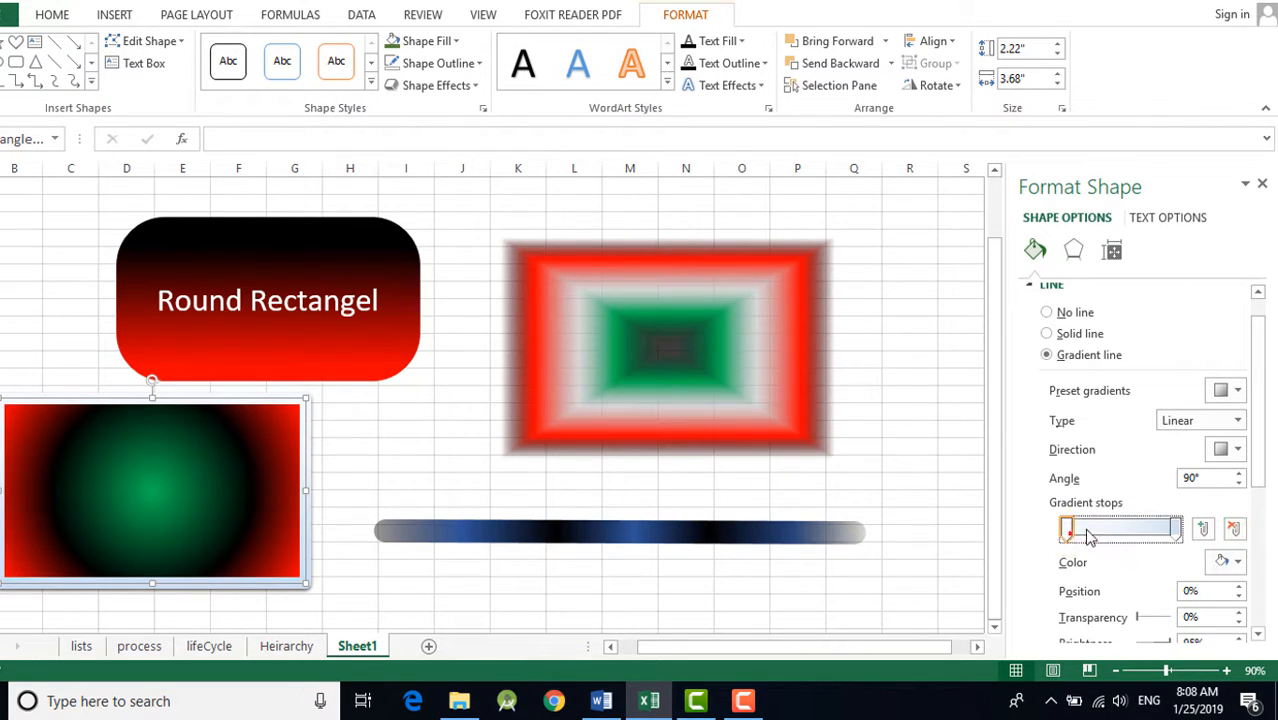
{"action": "left_click", "coordinate": [1224, 563]}
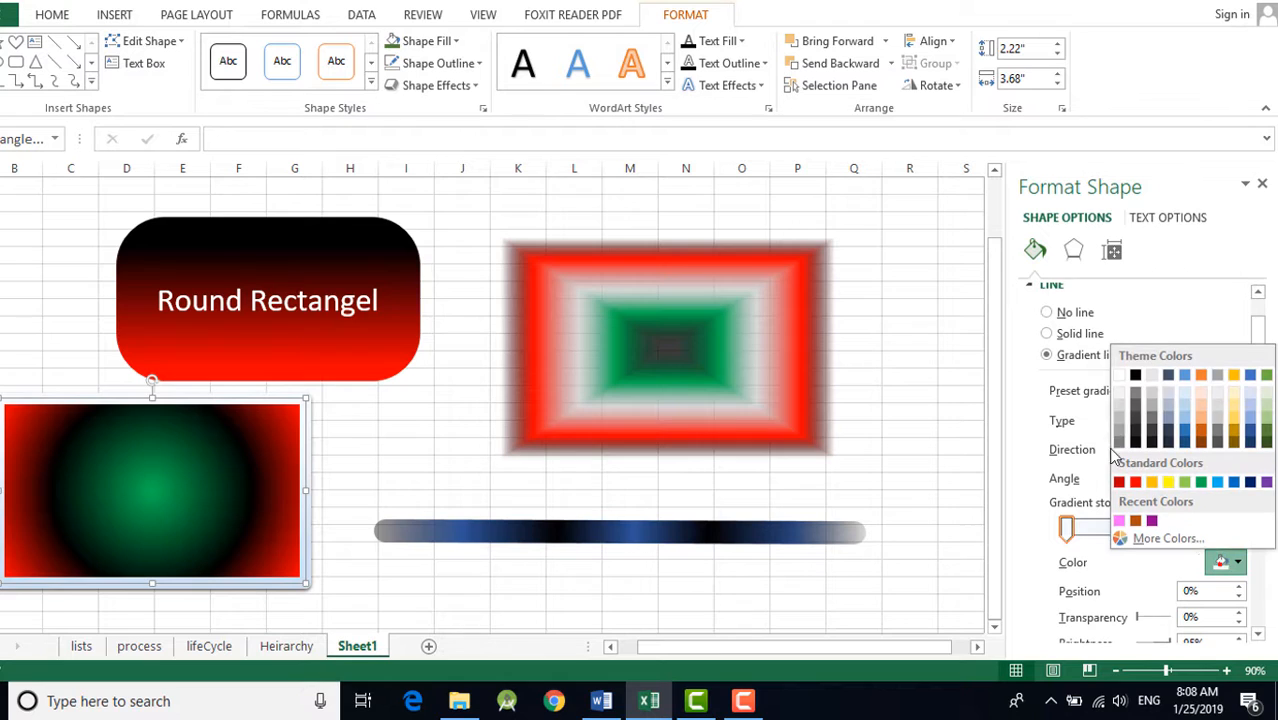
{"action": "left_click", "coordinate": [1135, 378]}
{"action": "left_click", "coordinate": [1174, 528]}
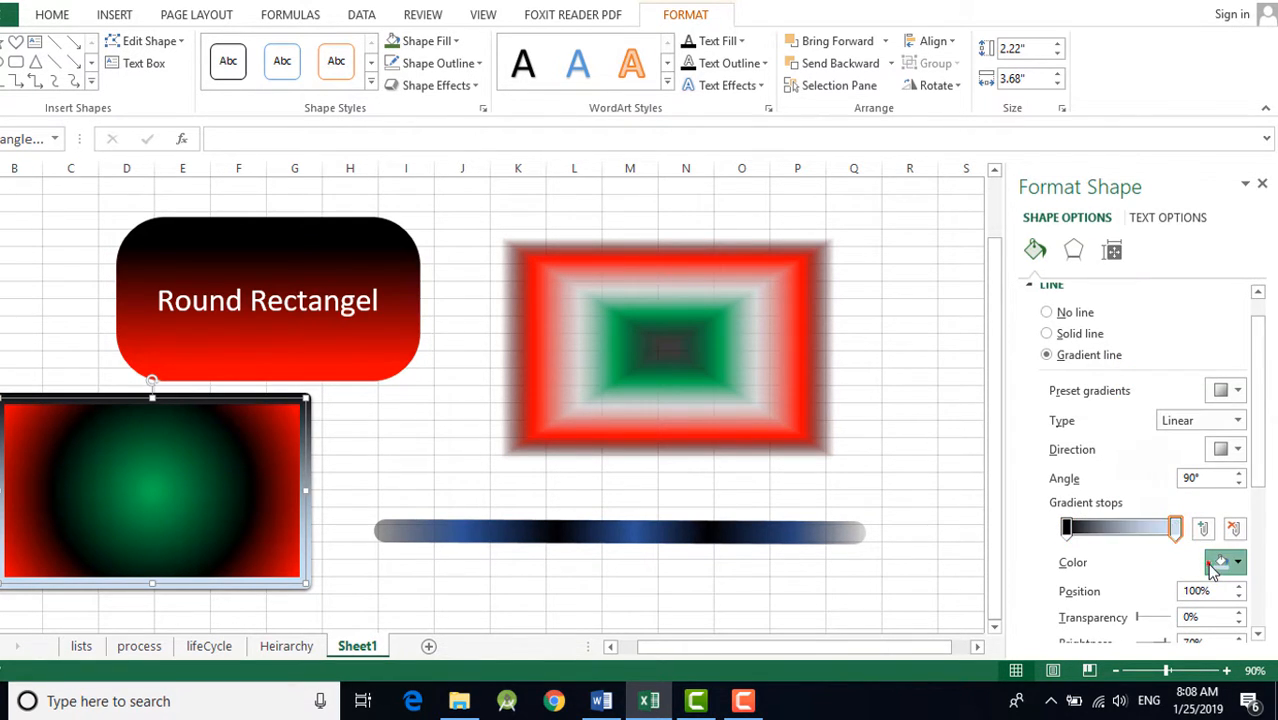
{"action": "left_click", "coordinate": [1215, 566]}
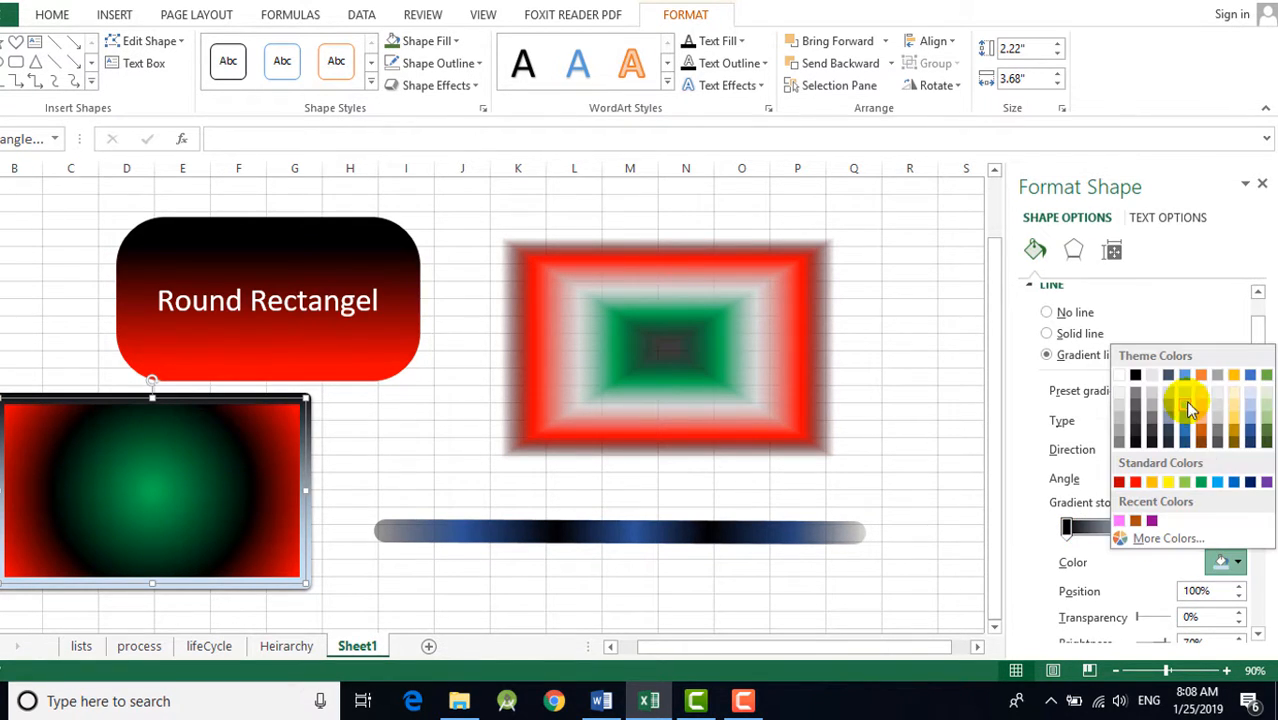
{"action": "left_click", "coordinate": [1219, 484]}
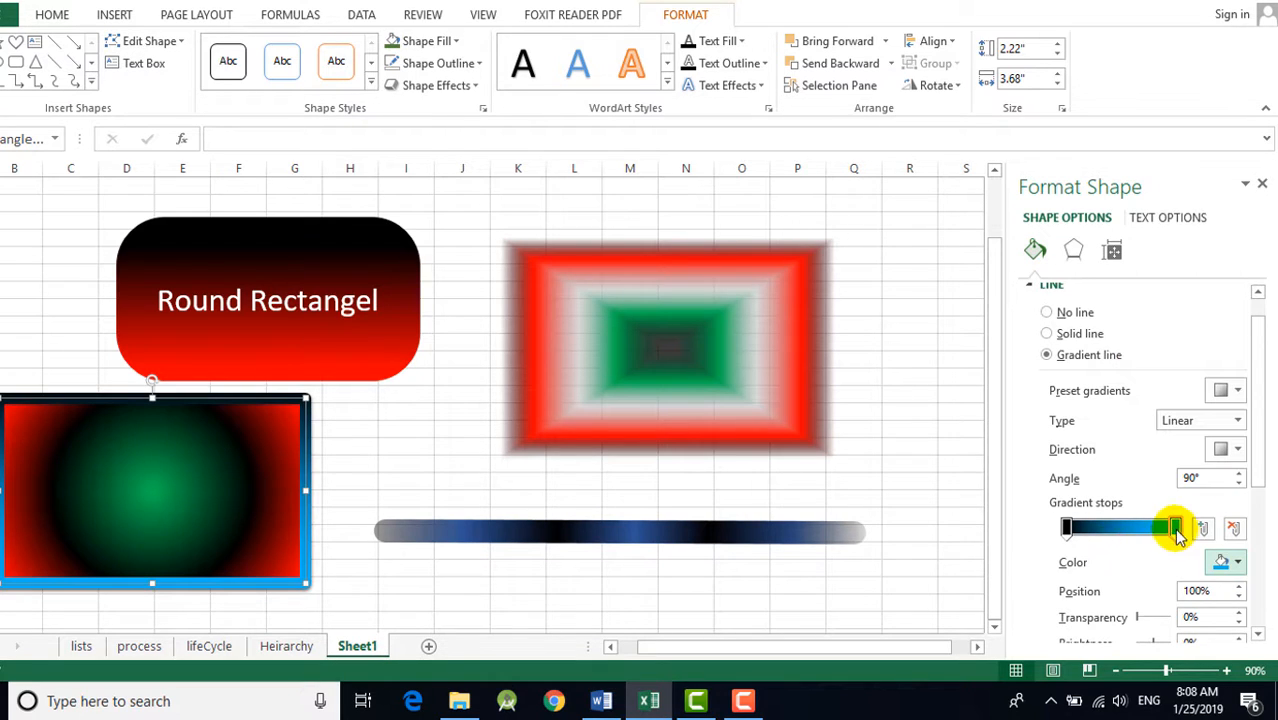
Move the border's light blue stop to 95% and set the linear gradient direction to 180°
{"action": "left_click", "coordinate": [1168, 530]}
{"action": "left_click_drag", "start_coordinate": [1168, 530], "coordinate": [1164, 530]}
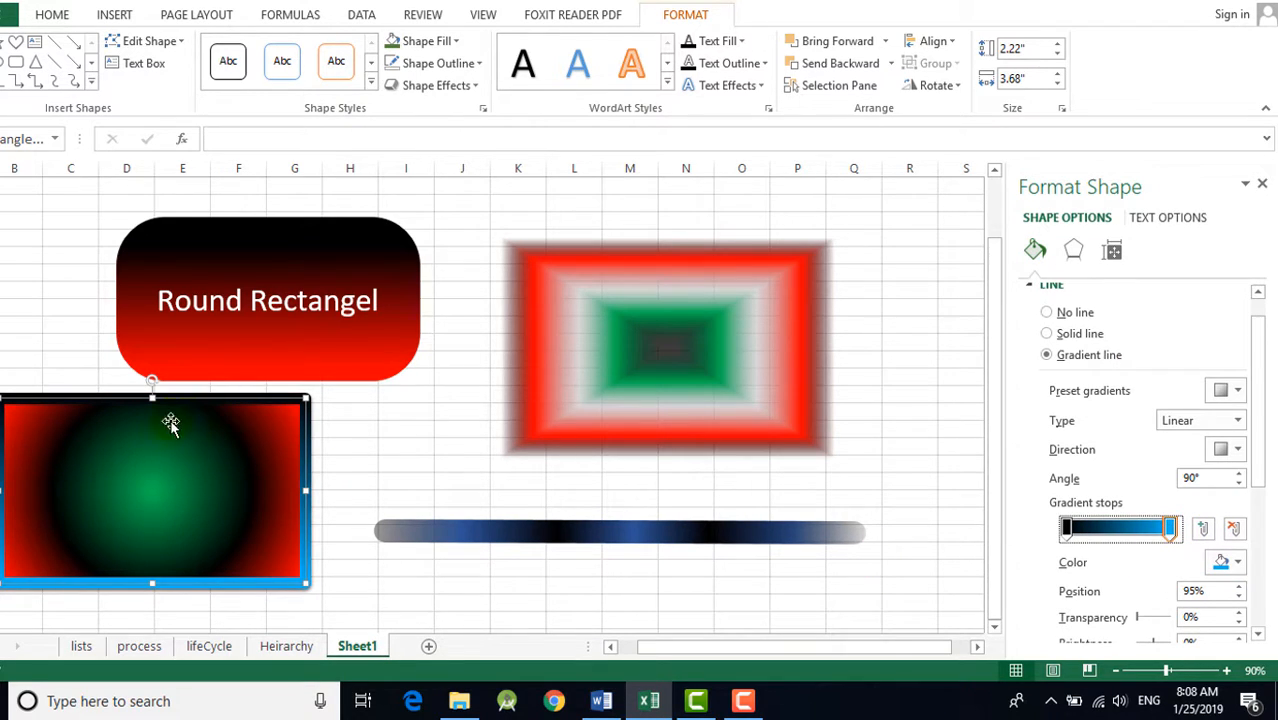
{"action": "left_click_drag", "start_coordinate": [913, 648], "coordinate": [825, 646]}
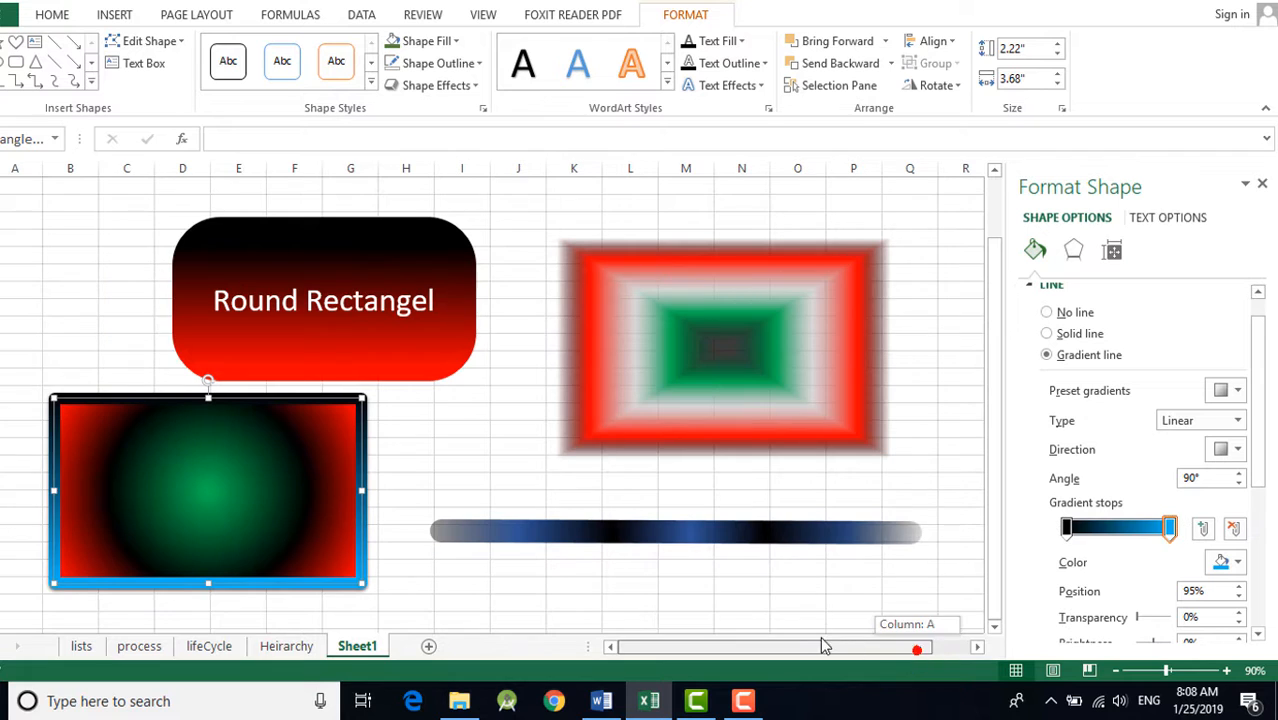
{"action": "left_click", "coordinate": [1240, 450]}
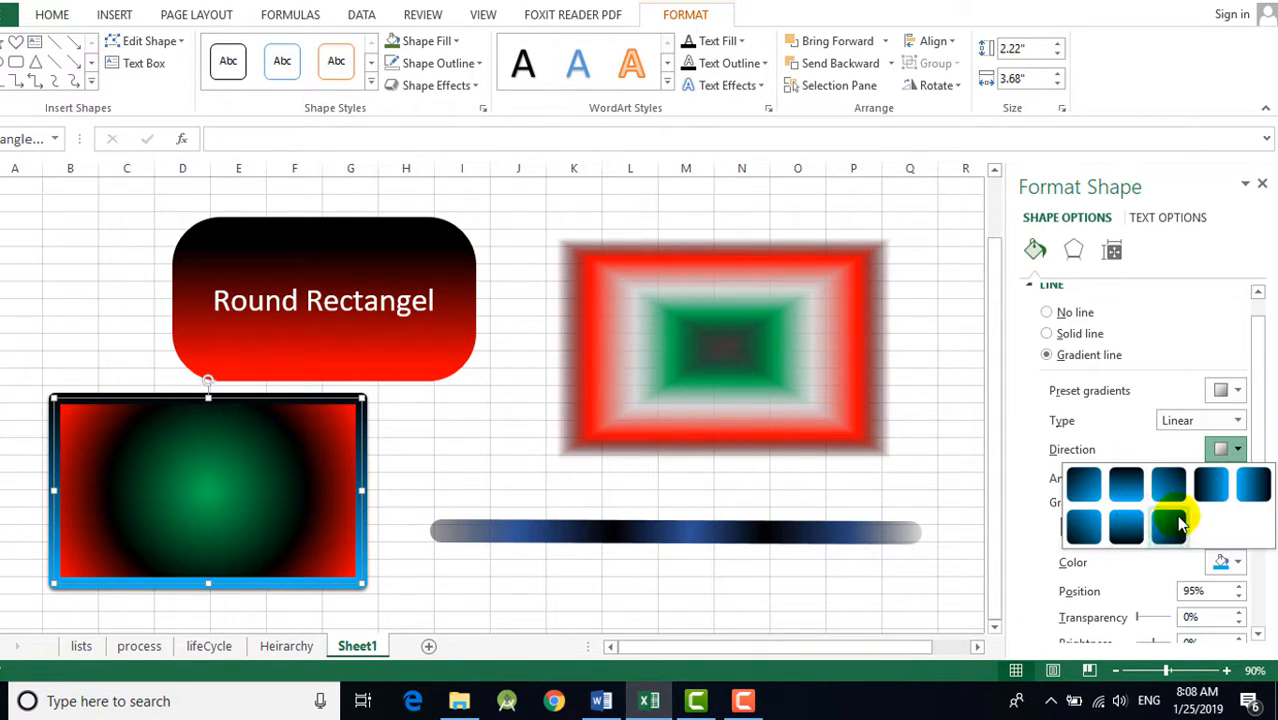
{"action": "left_click", "coordinate": [1253, 485]}
{"action": "left_click", "coordinate": [435, 606]}
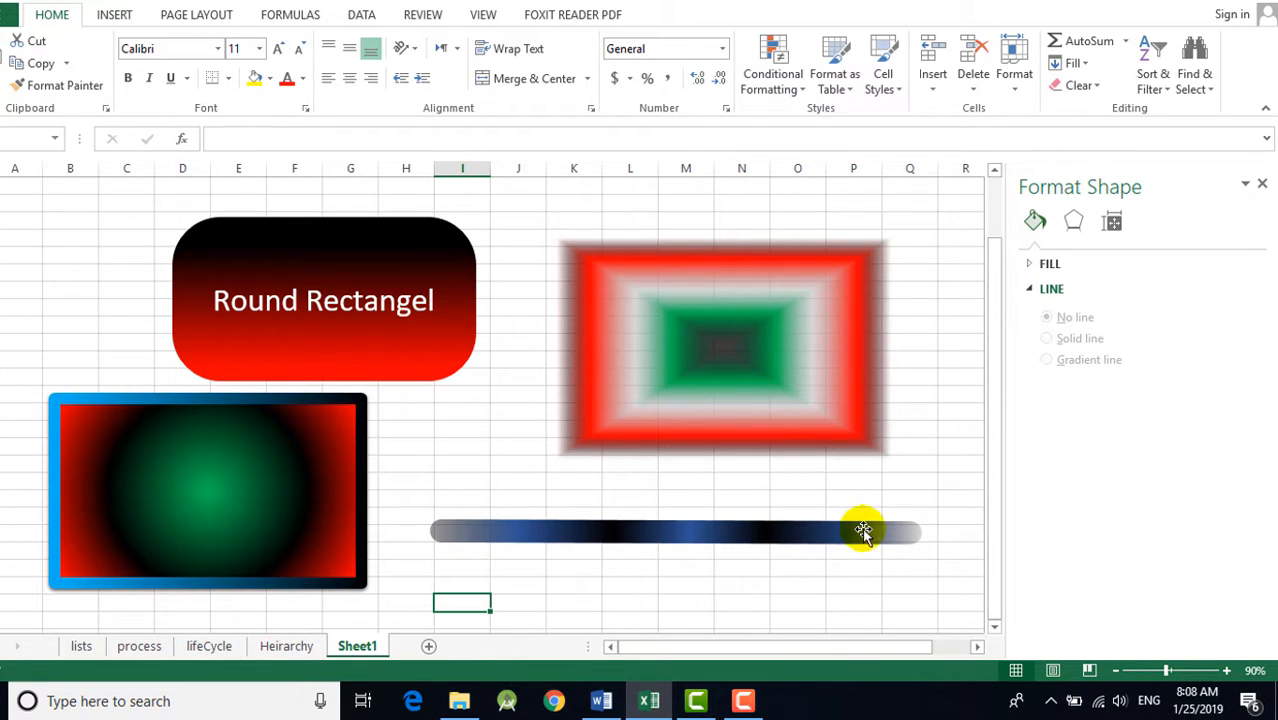
Change the rectangle border's gradient type to Radial and deselect the shape
{"action": "left_click", "coordinate": [280, 526]}
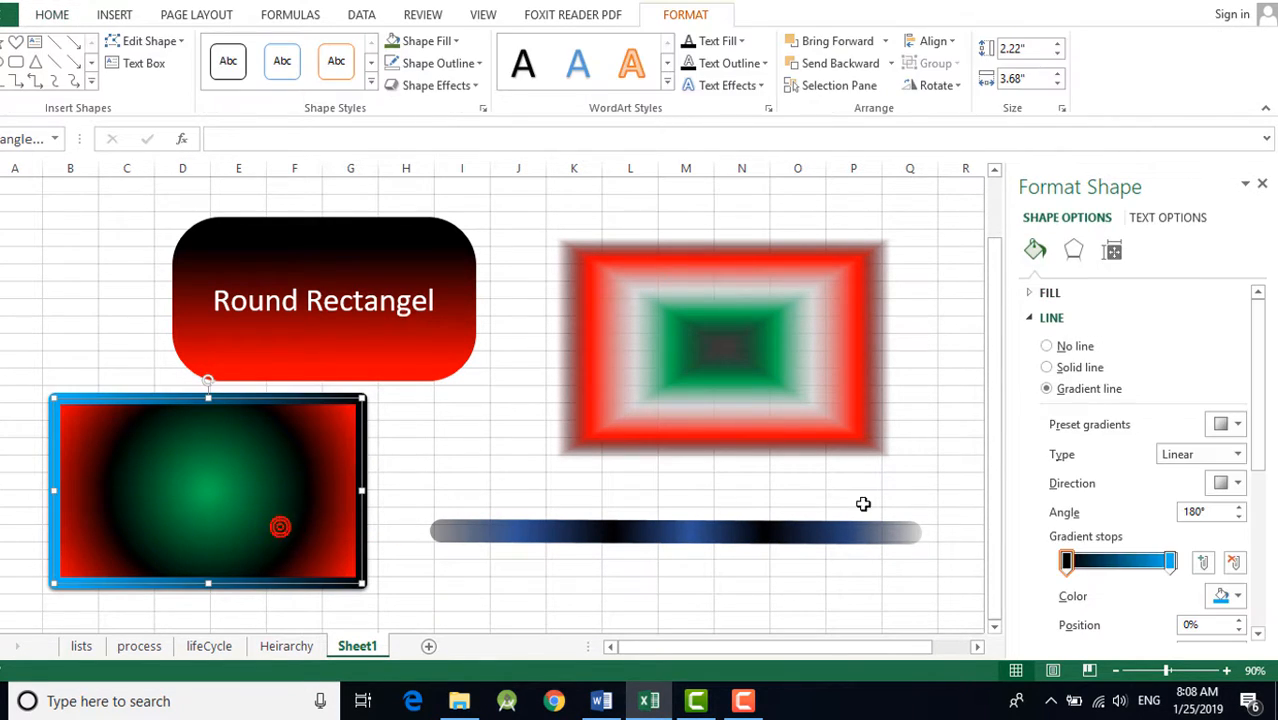
{"action": "left_click", "coordinate": [1237, 455]}
{"action": "left_click", "coordinate": [1216, 493]}
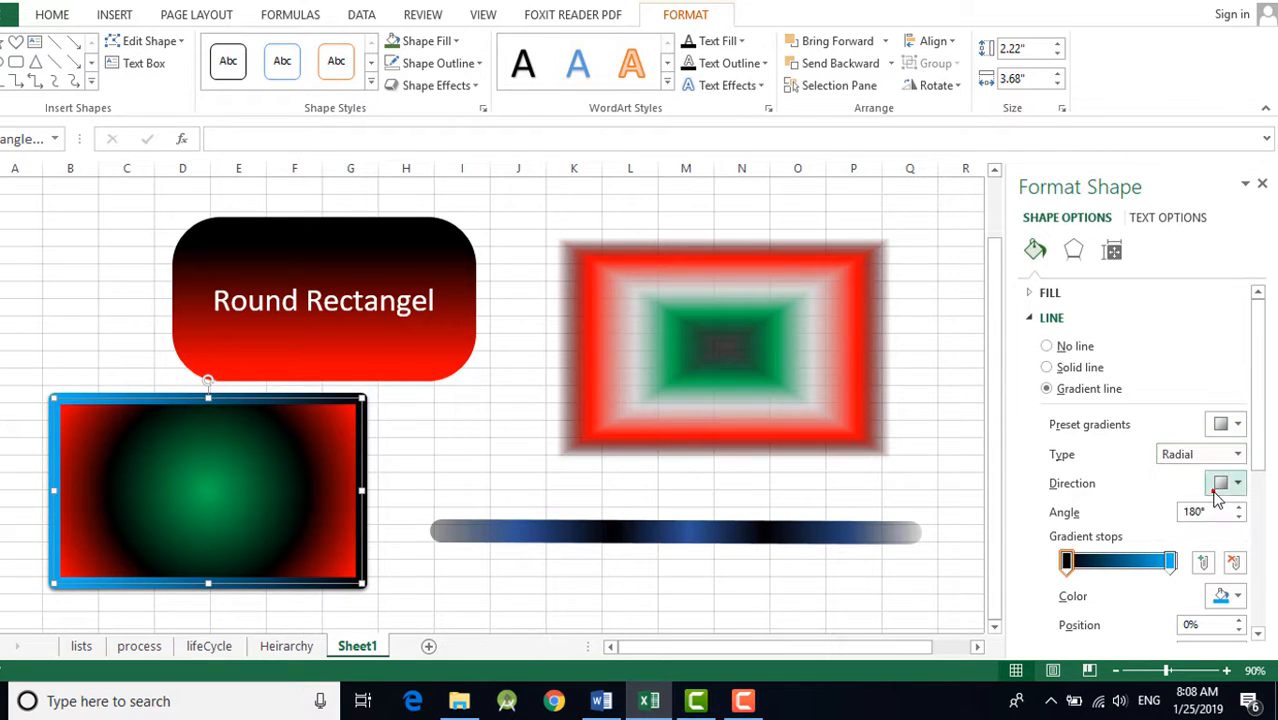
{"action": "left_click", "coordinate": [465, 460]}
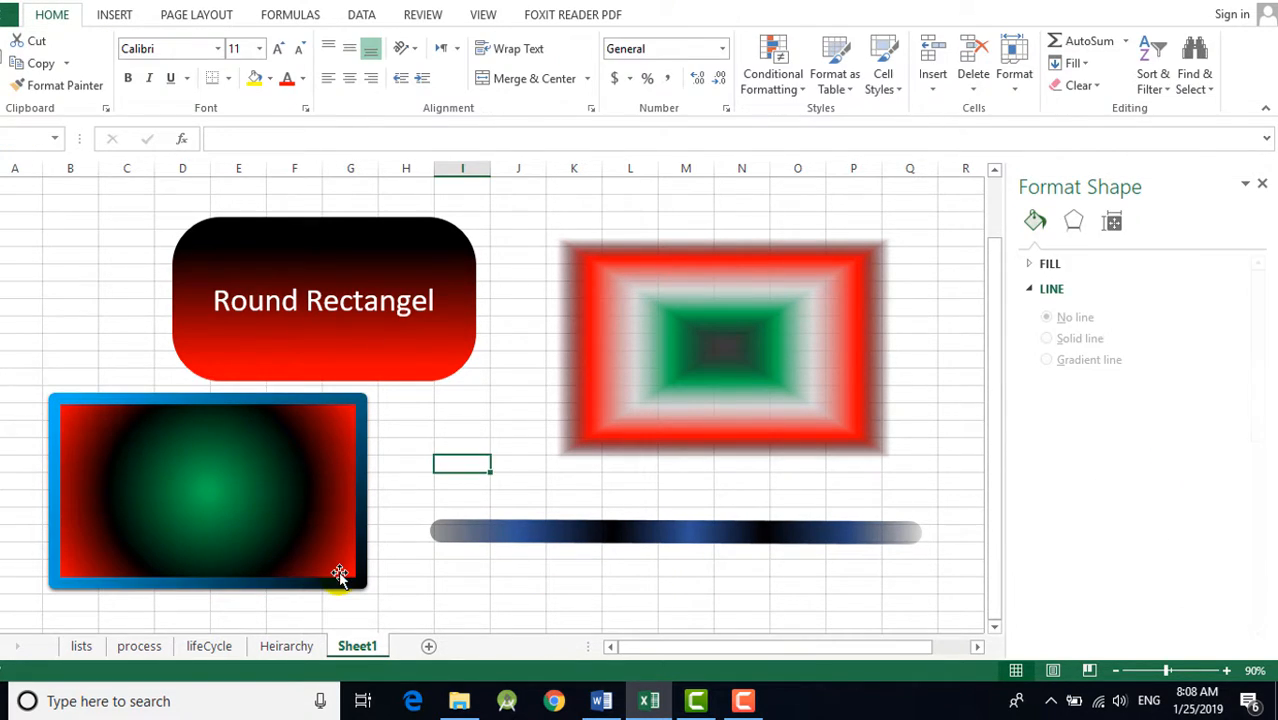
Keep the lower-left rectangle's border gradient as Radial and set its direction to spread from the center
{"action": "left_click", "coordinate": [345, 578]}
{"action": "left_click", "coordinate": [1232, 462]}
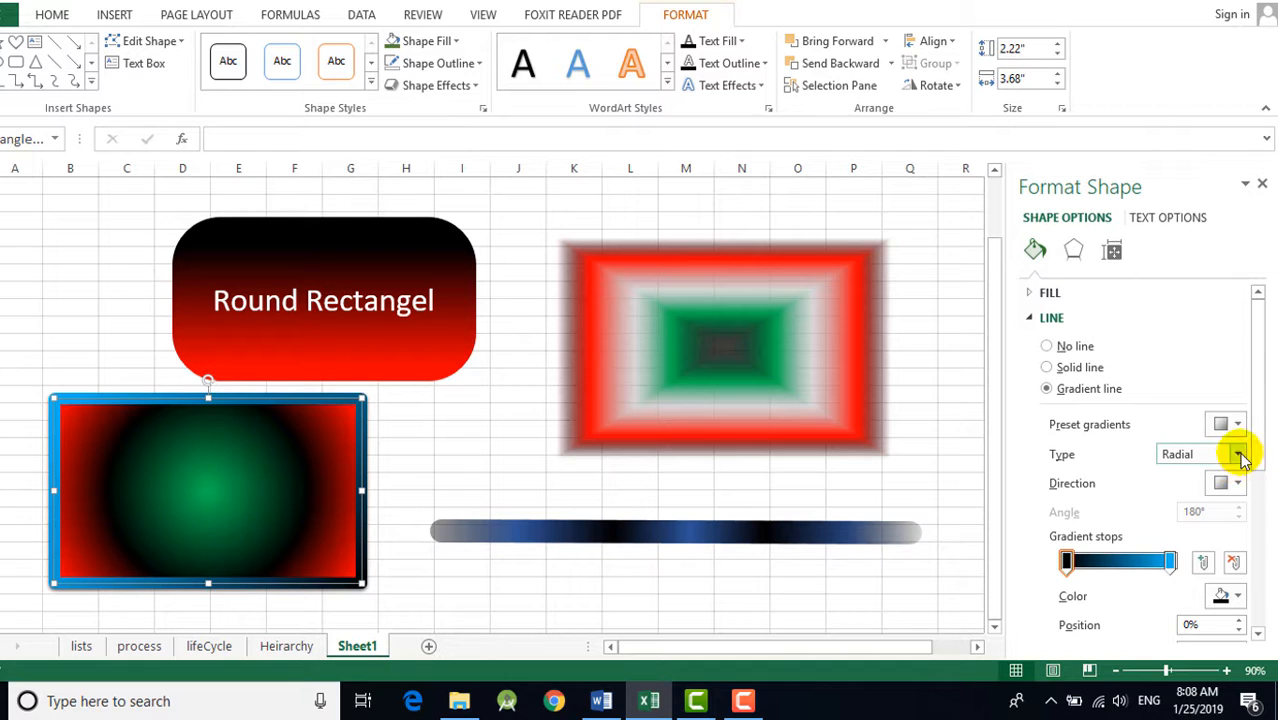
{"action": "left_click", "coordinate": [1236, 458]}
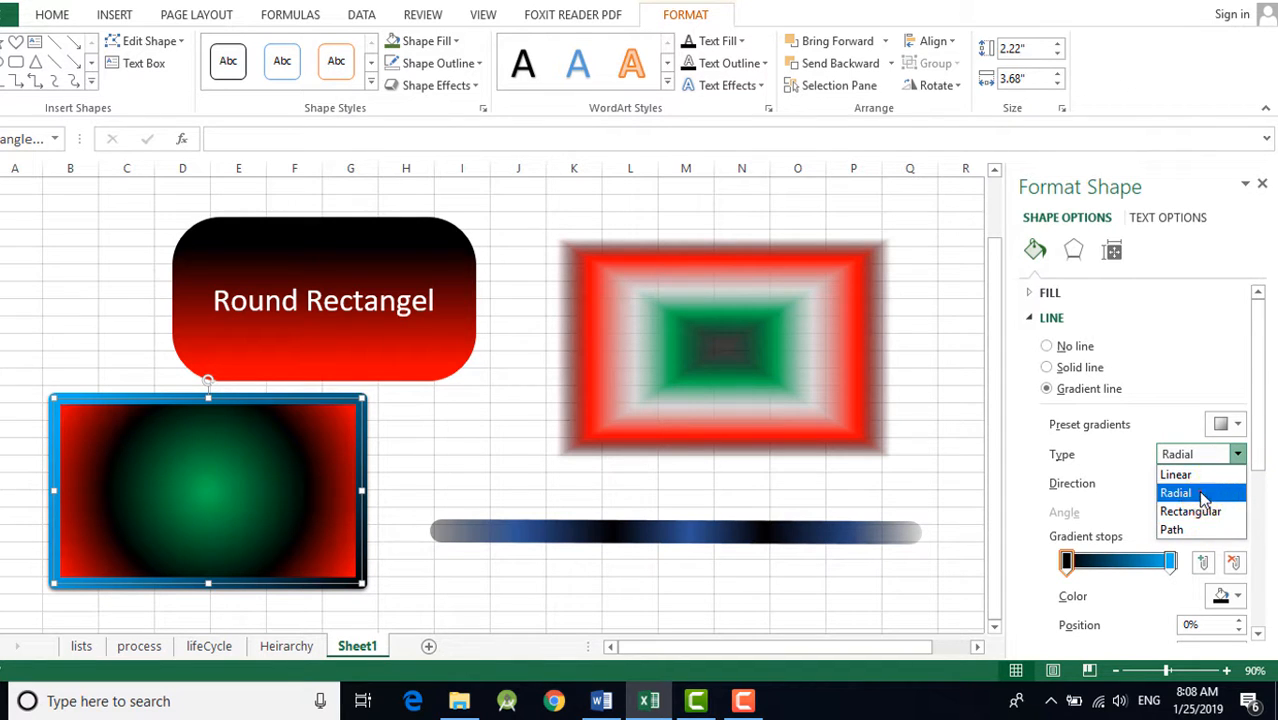
{"action": "left_click", "coordinate": [1209, 492]}
{"action": "left_click", "coordinate": [1238, 483]}
{"action": "left_click", "coordinate": [1183, 515]}
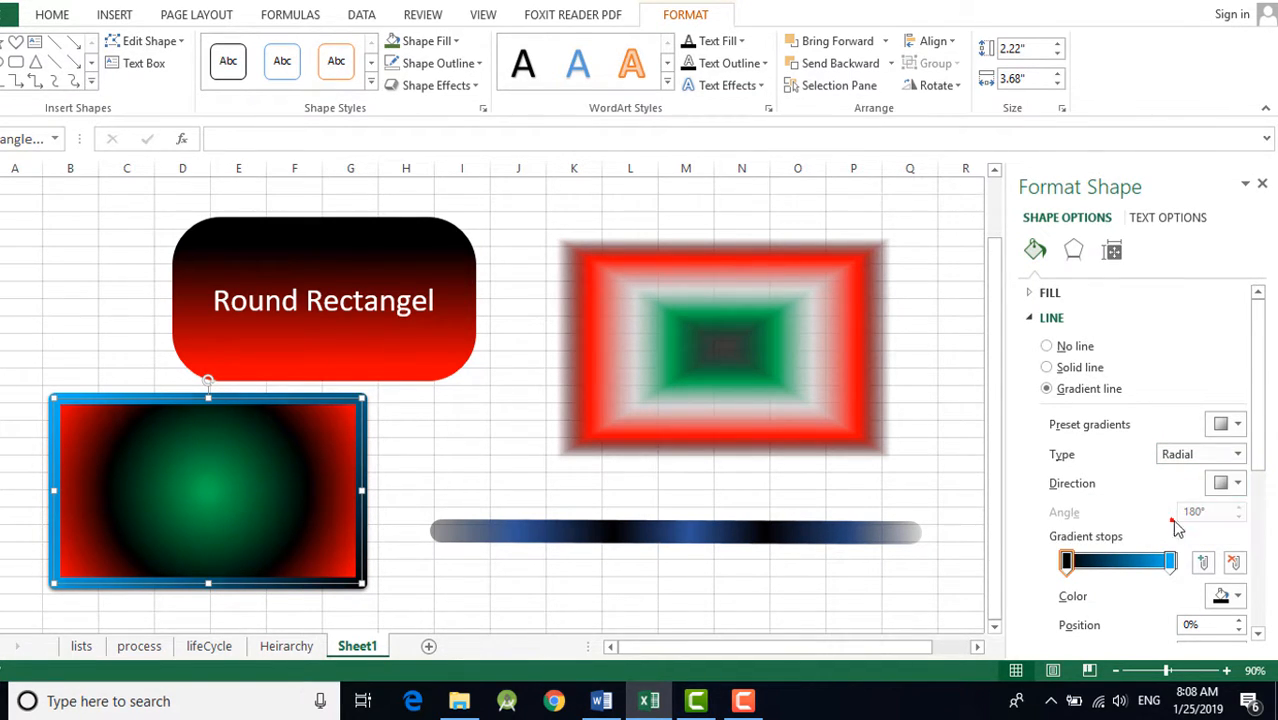
{"action": "left_click", "coordinate": [478, 465]}
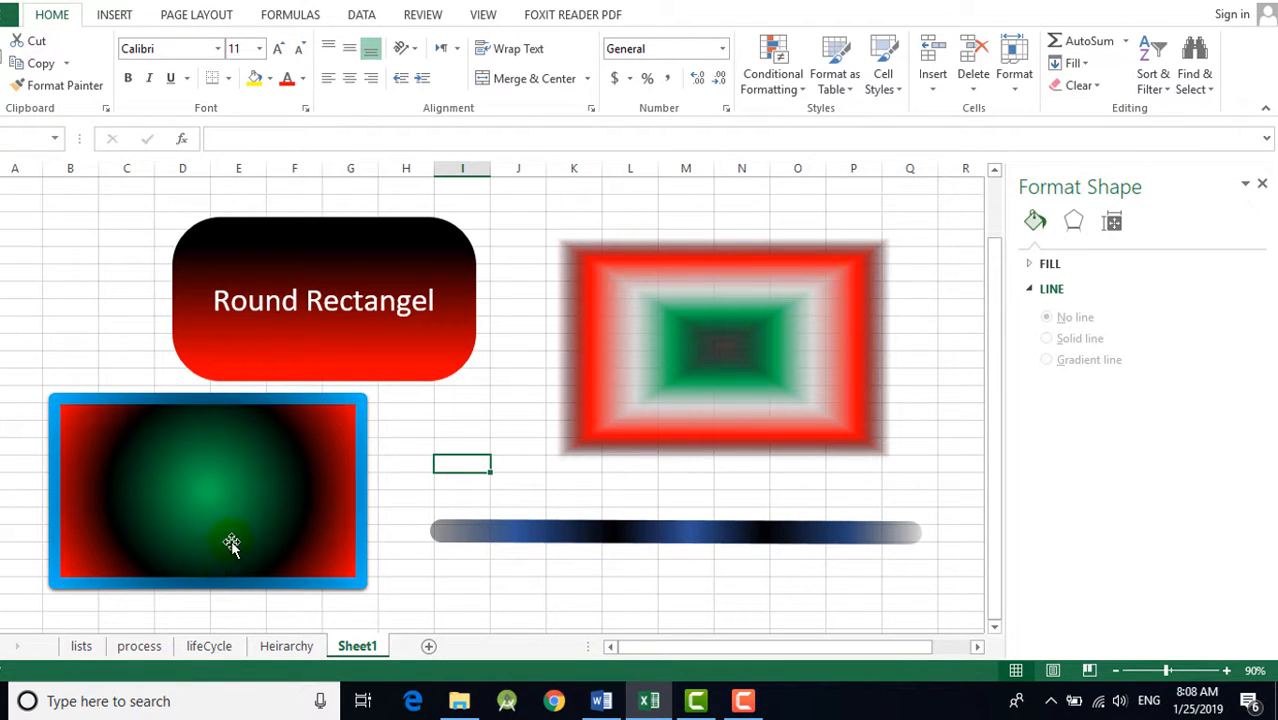
Change the rectangle border's gradient type to Linear, set its direction straight down at 90°, and deselect the shape
{"action": "left_click", "coordinate": [353, 517]}
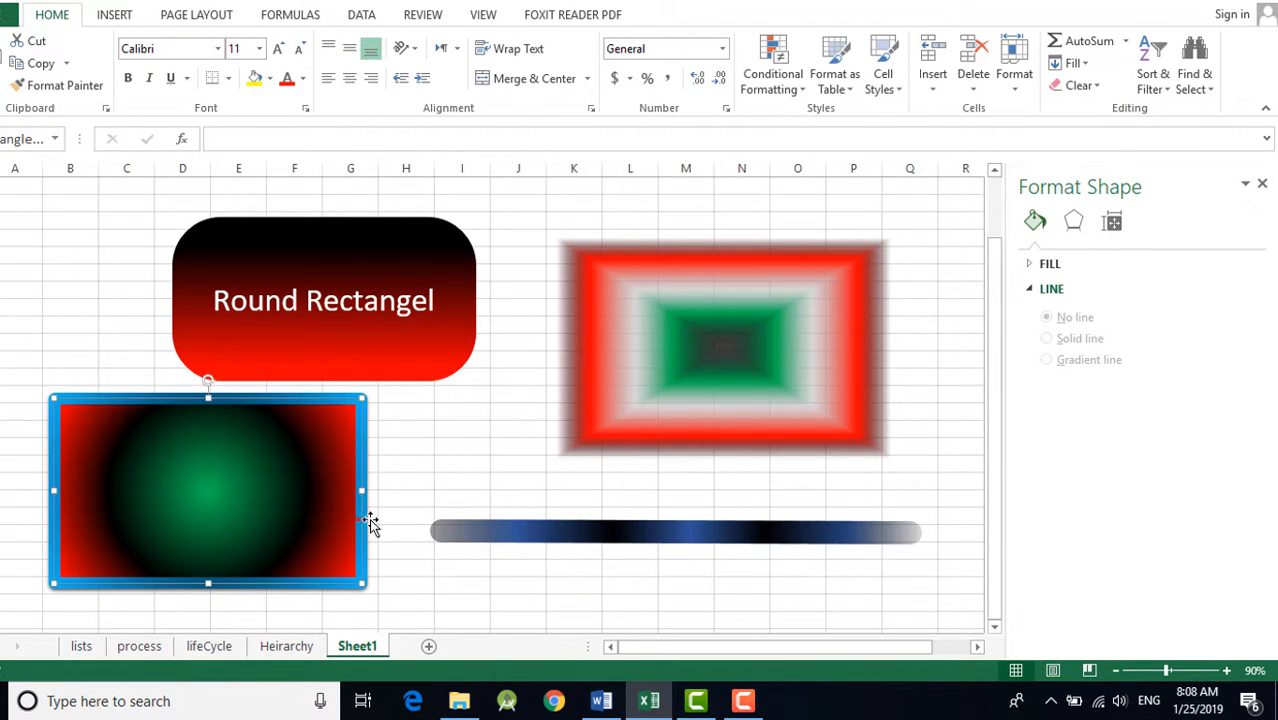
{"action": "left_click", "coordinate": [1240, 483]}
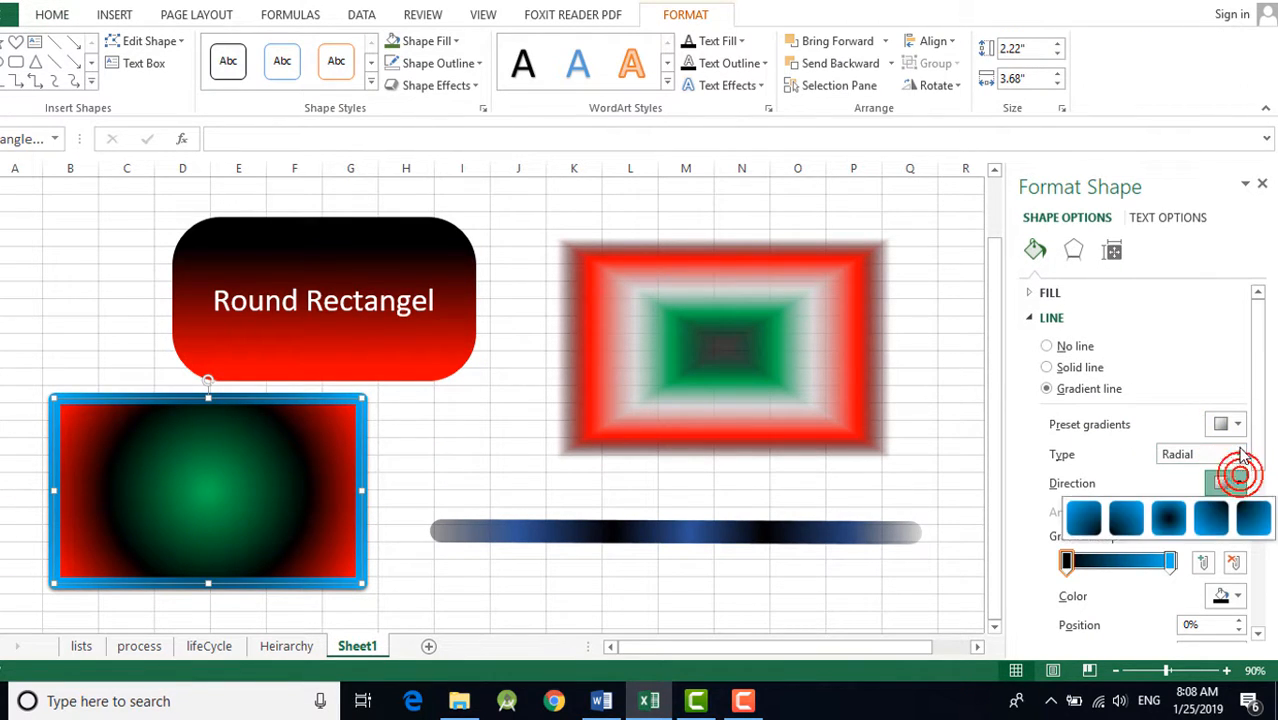
{"action": "left_click", "coordinate": [1237, 454]}
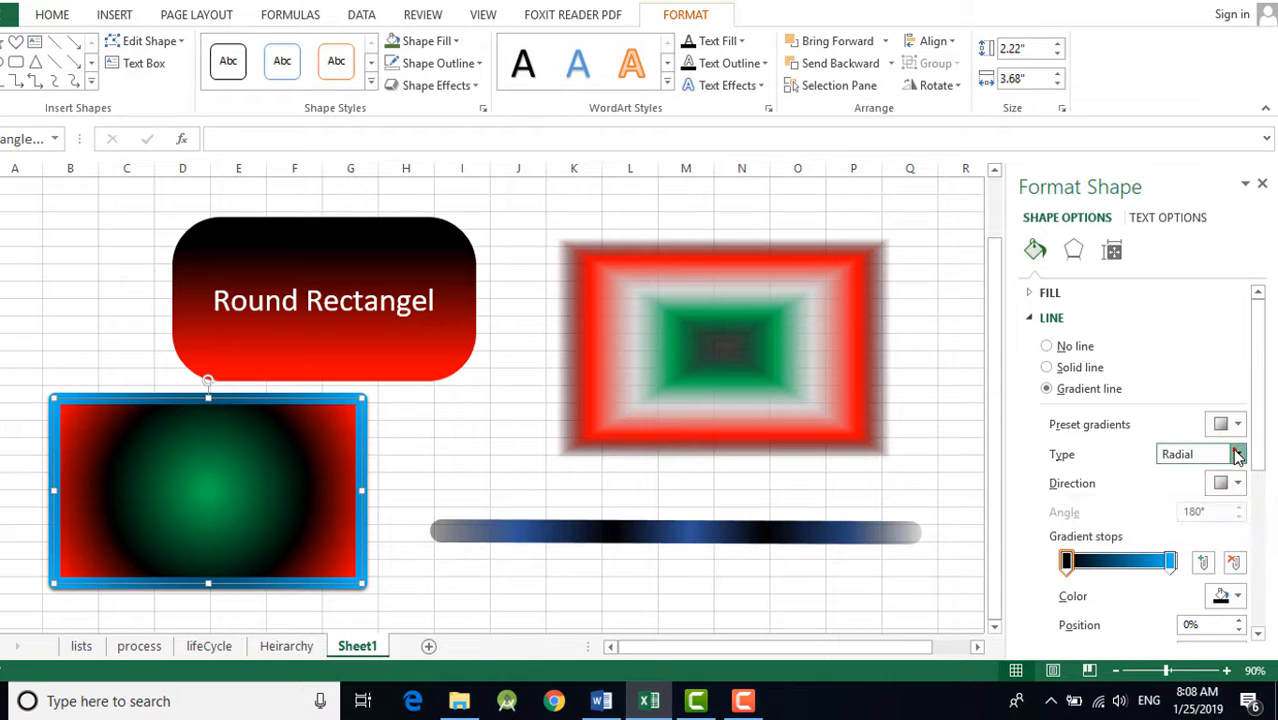
{"action": "left_click", "coordinate": [1237, 454]}
{"action": "left_click", "coordinate": [1210, 476]}
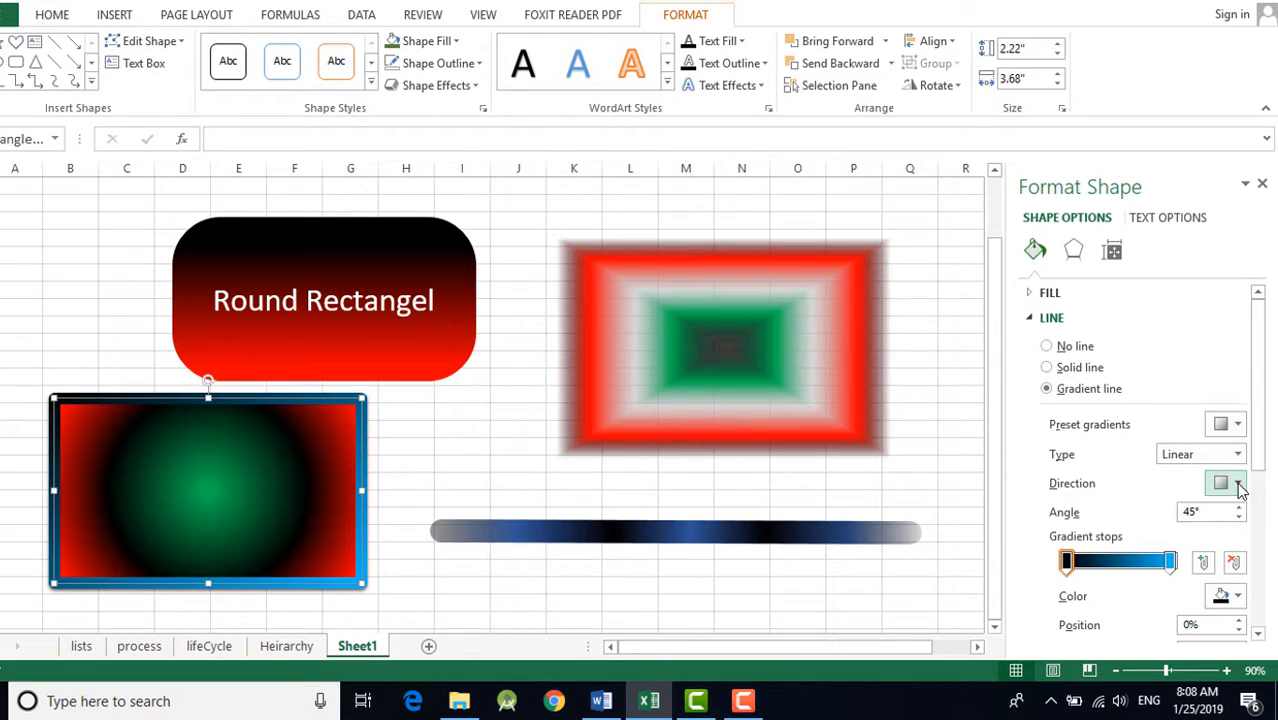
{"action": "left_click", "coordinate": [1240, 484]}
{"action": "left_click", "coordinate": [1137, 527]}
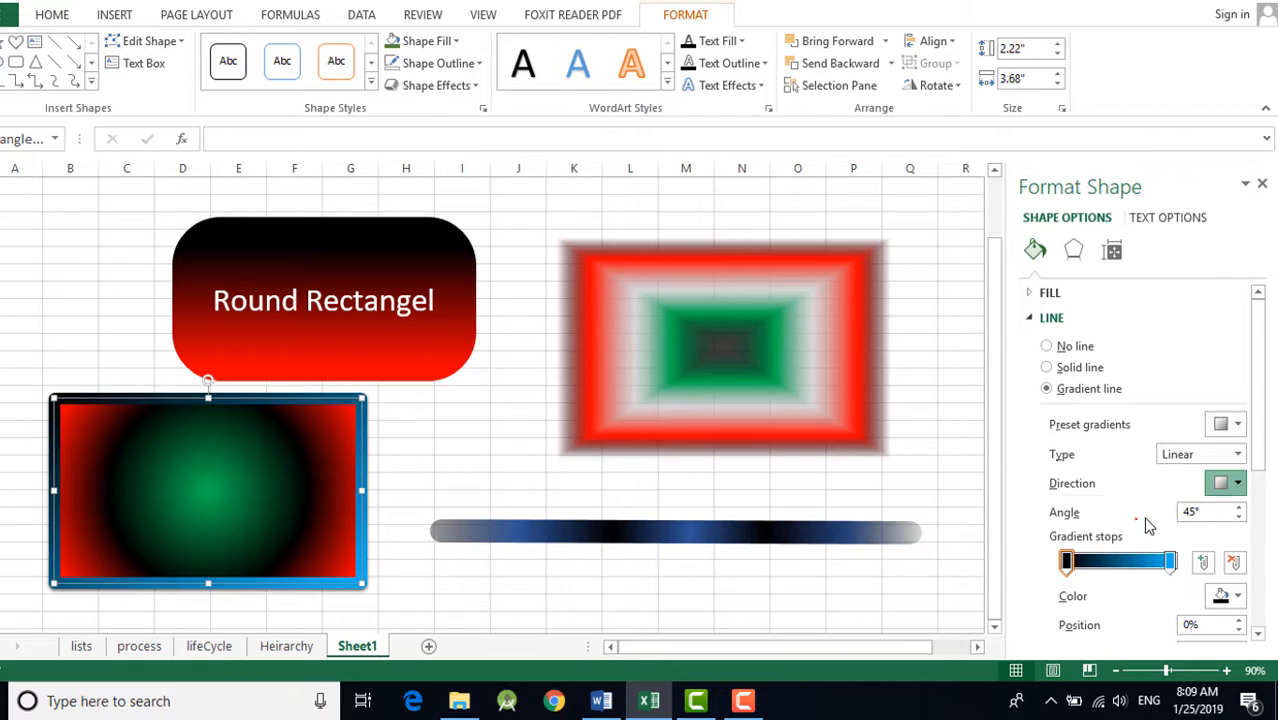
{"action": "left_click", "coordinate": [443, 435]}
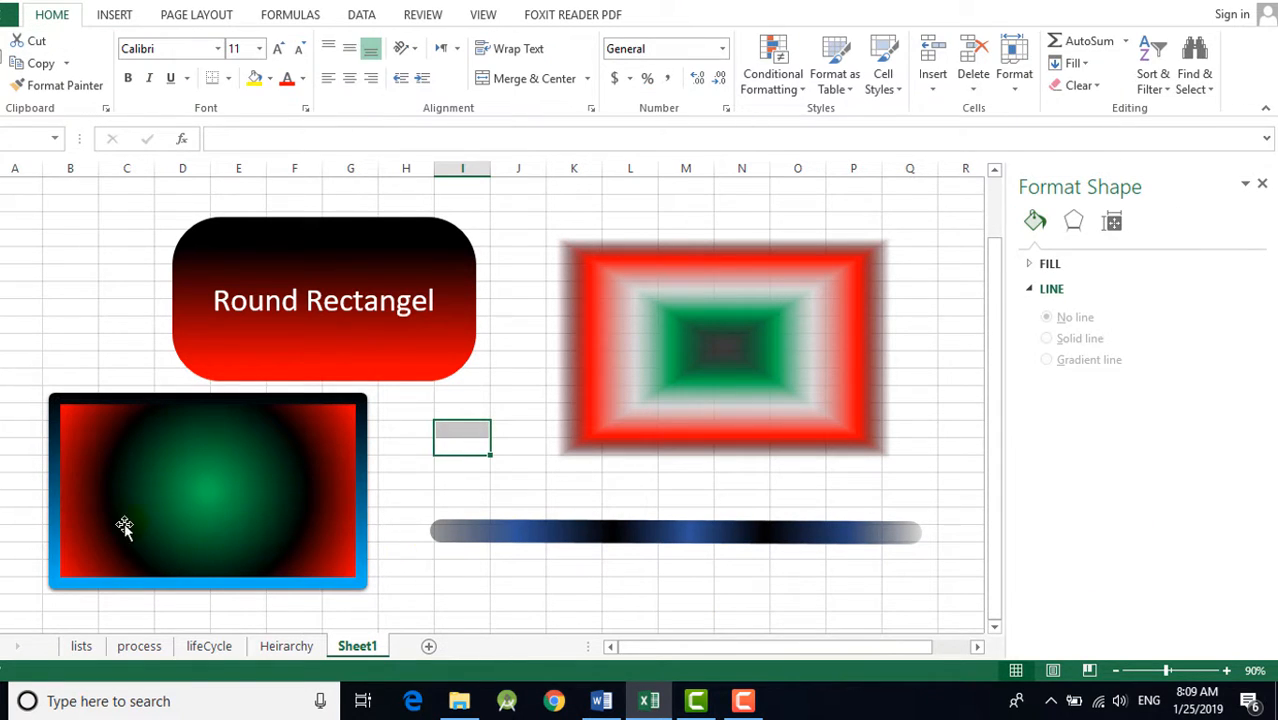
Set the gradient line's begin arrow type to a solid triangular arrowhead and move the line slightly up
{"action": "left_click", "coordinate": [476, 531]}
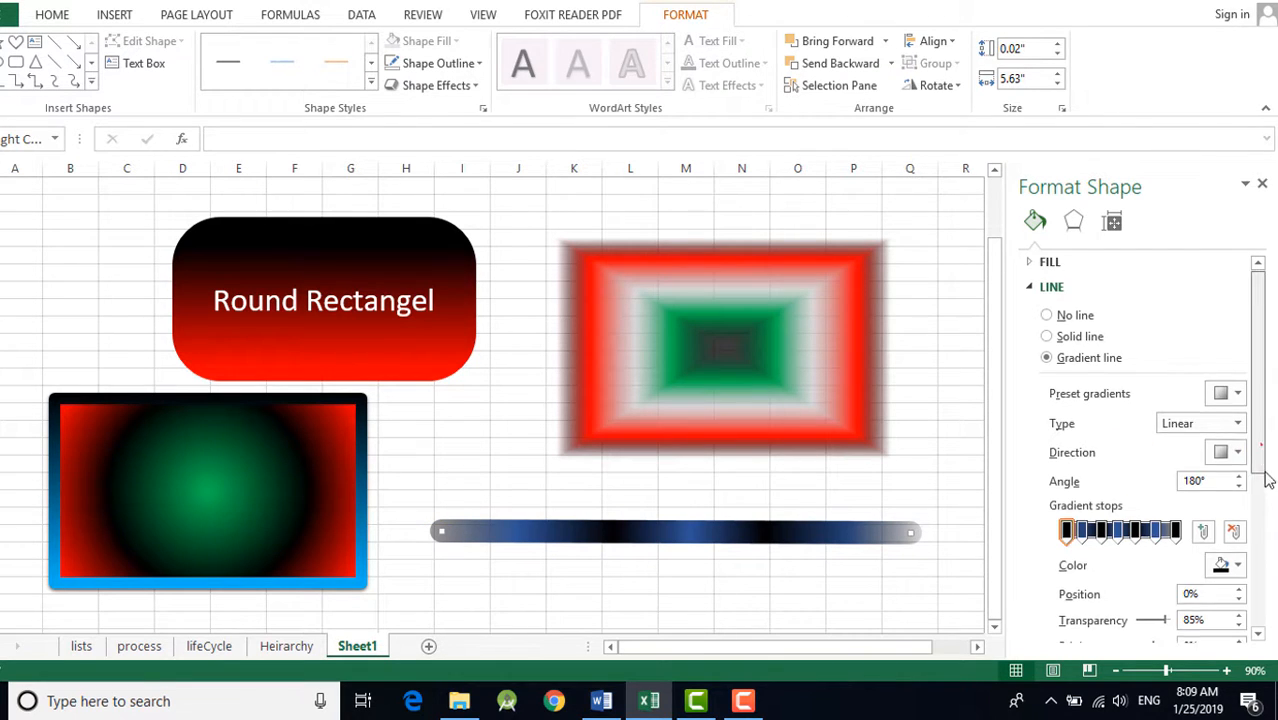
{"action": "scroll", "coordinate": [1270, 460], "scroll_direction": "down", "scroll_amount": 5}
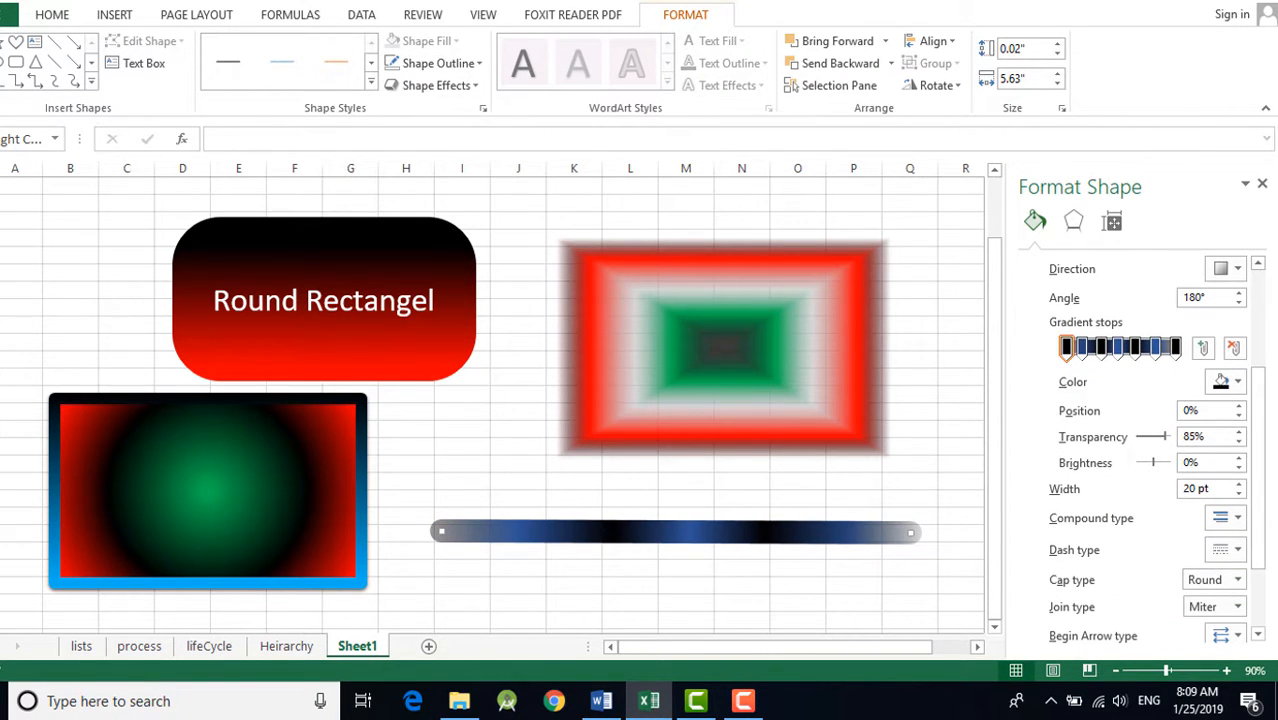
{"action": "scroll", "coordinate": [1140, 450], "scroll_direction": "down", "scroll_amount": 3}
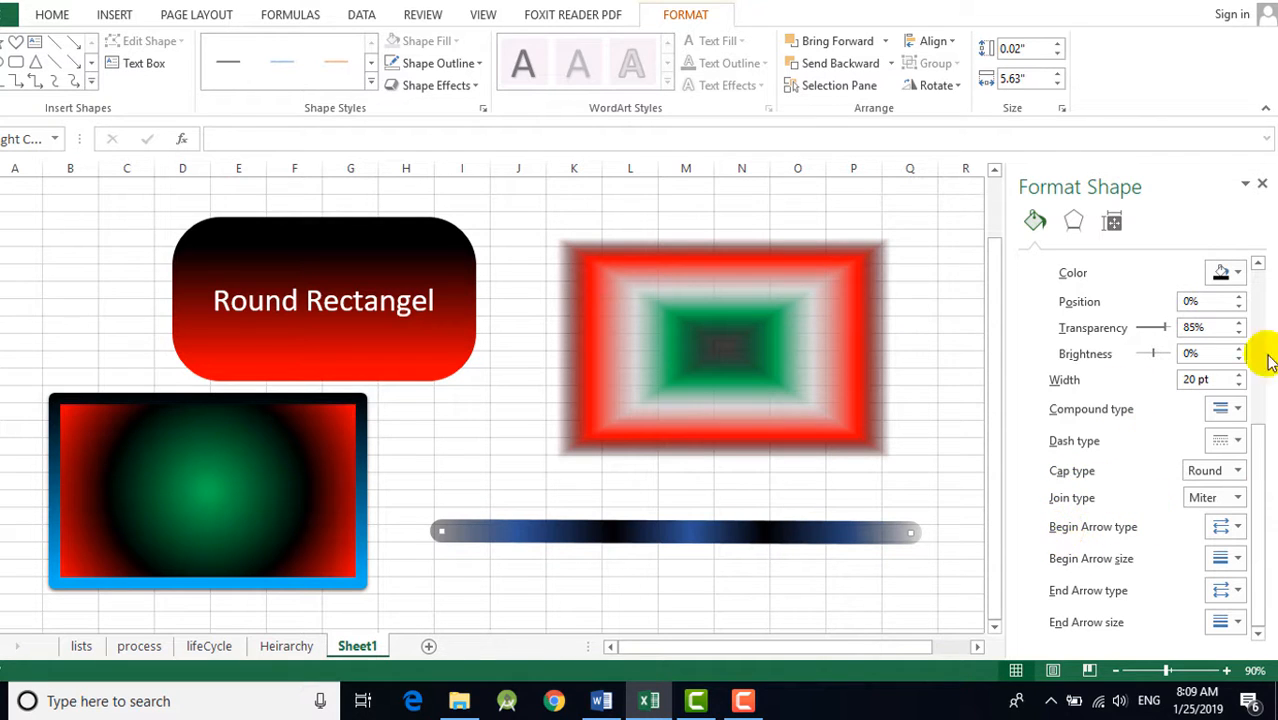
{"action": "left_click_drag", "start_coordinate": [1258, 469], "coordinate": [1254, 284]}
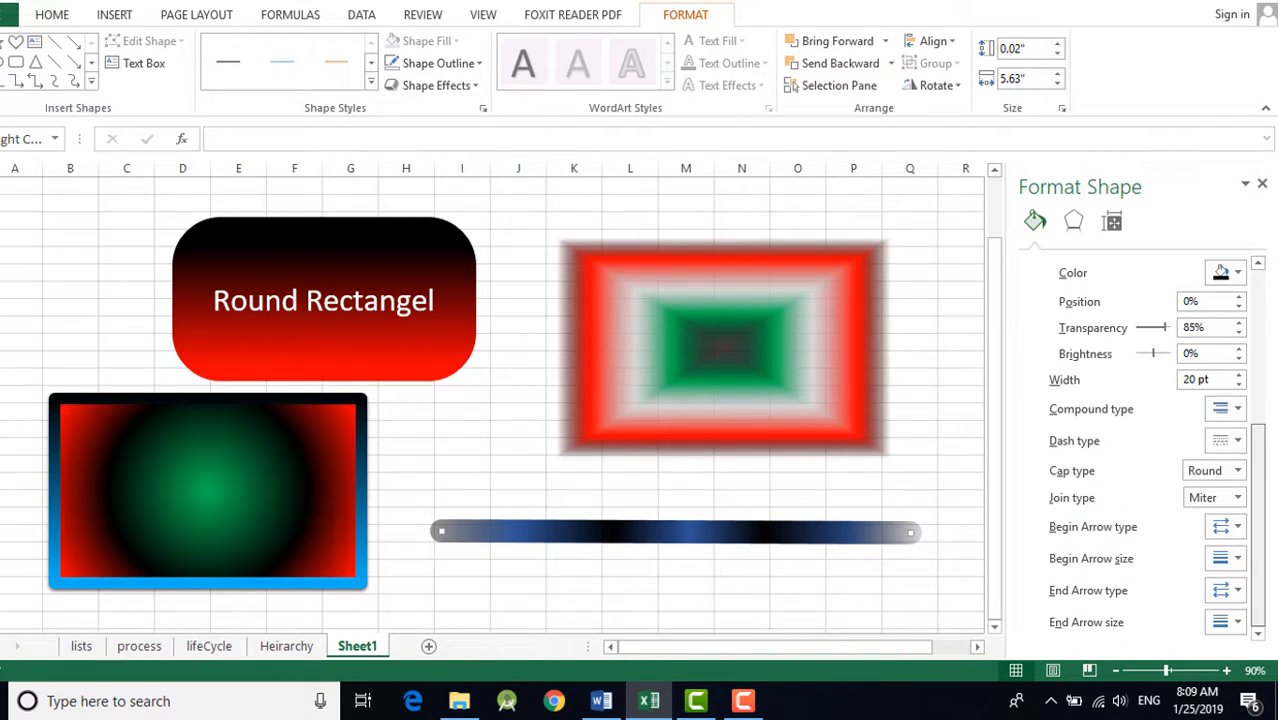
{"action": "left_click", "coordinate": [1226, 530]}
{"action": "left_click", "coordinate": [1226, 558]}
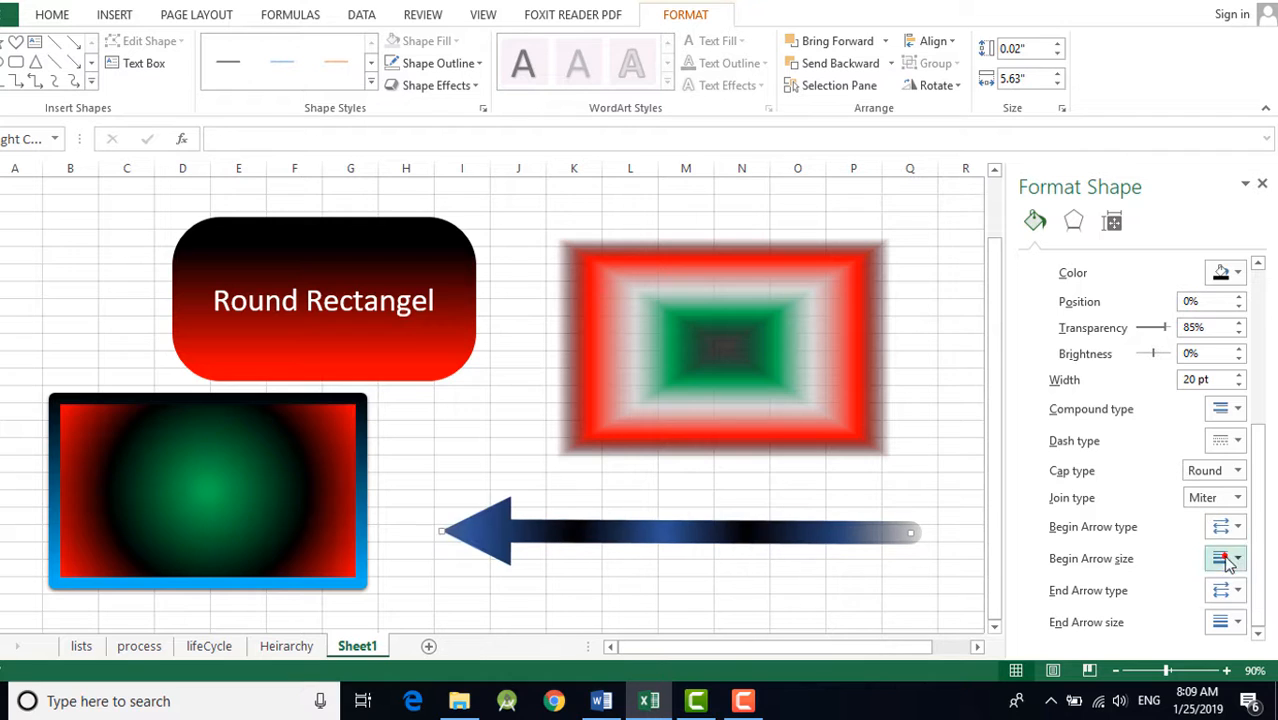
{"action": "left_click_drag", "start_coordinate": [524, 526], "coordinate": [525, 503]}
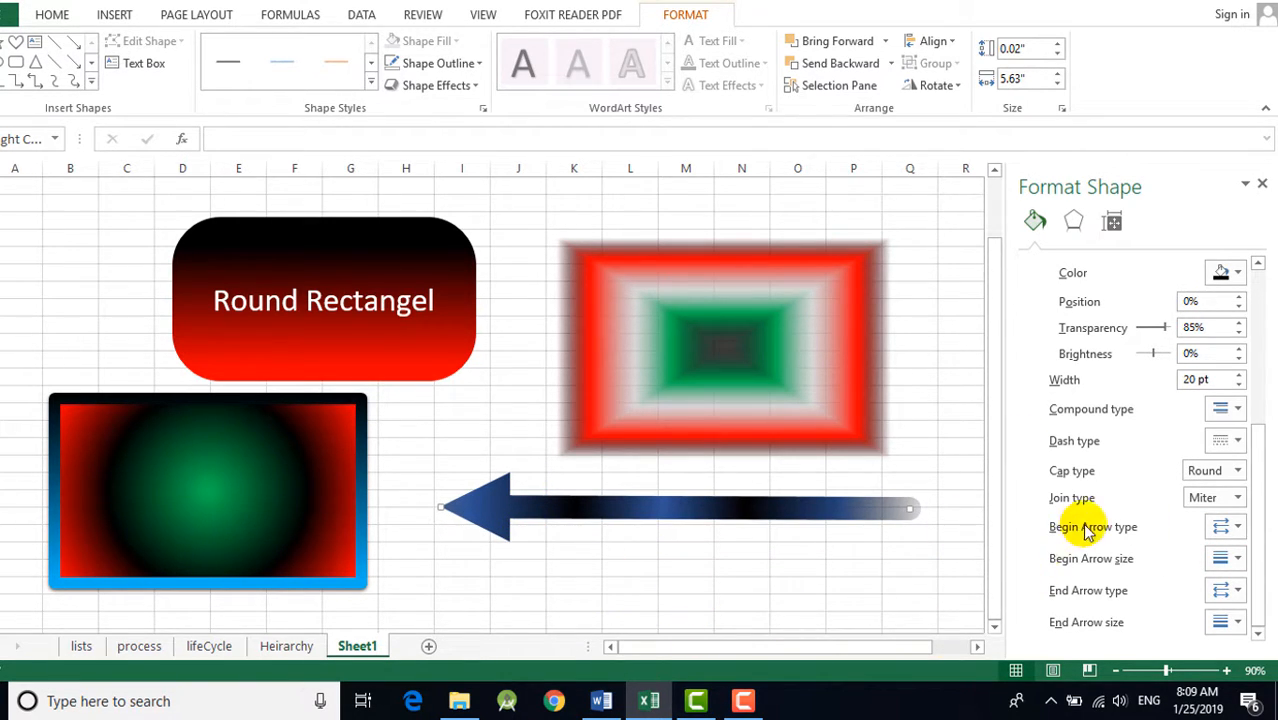
Set the line's begin arrow size to the longest and widest option and move the line slightly down
{"action": "left_click", "coordinate": [1222, 560]}
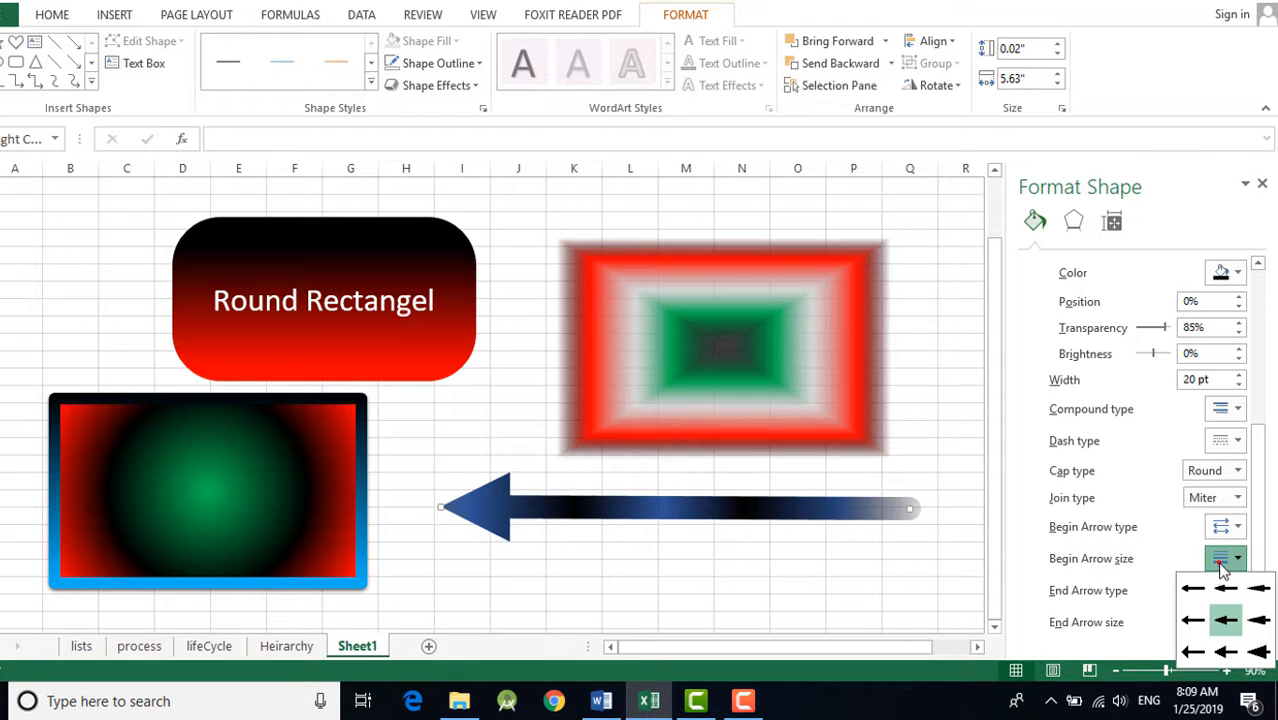
{"action": "left_click", "coordinate": [1258, 652]}
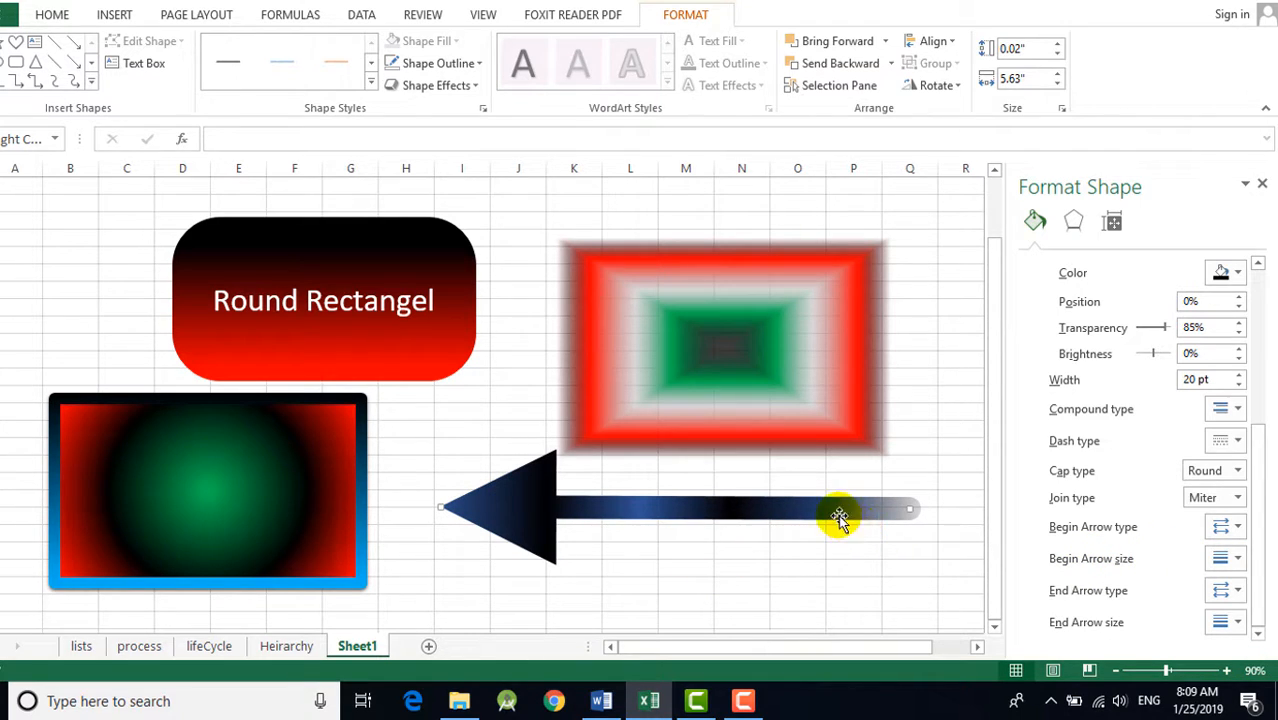
{"action": "left_click_drag", "start_coordinate": [839, 517], "coordinate": [821, 537]}
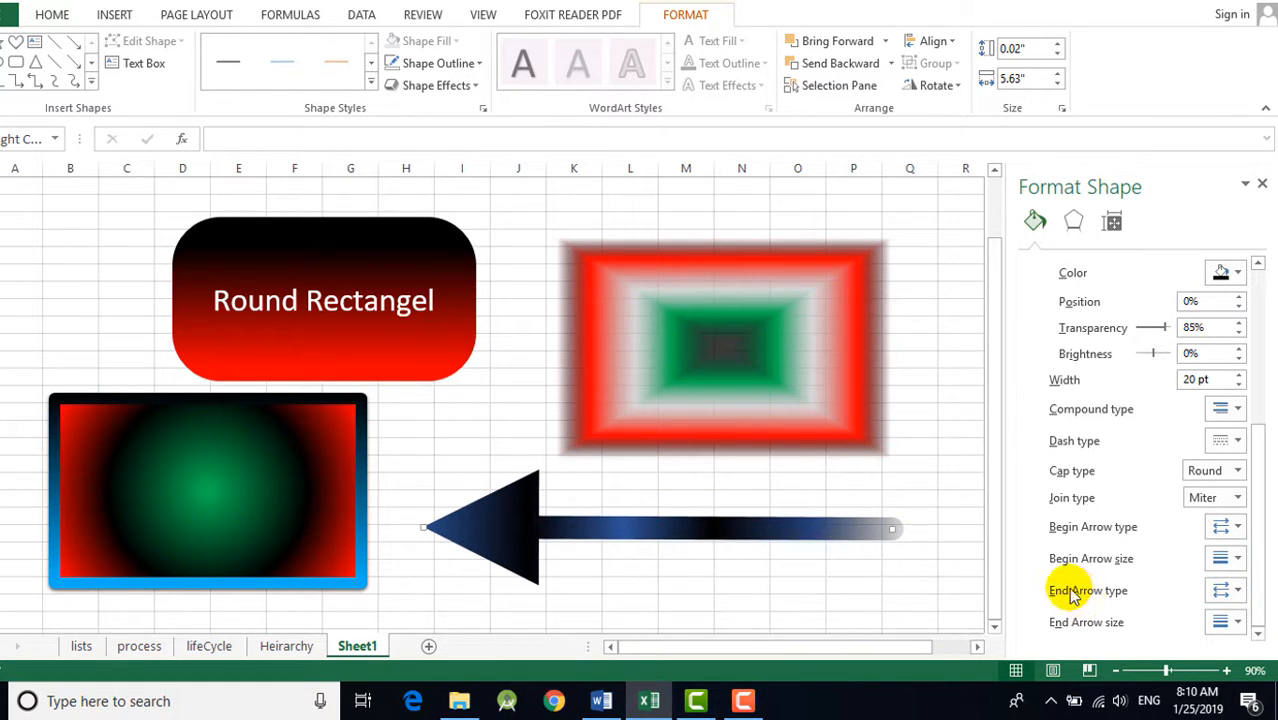
Set the line's end arrow type to the round oval end and nudge the line slightly down
{"action": "left_click", "coordinate": [1221, 591]}
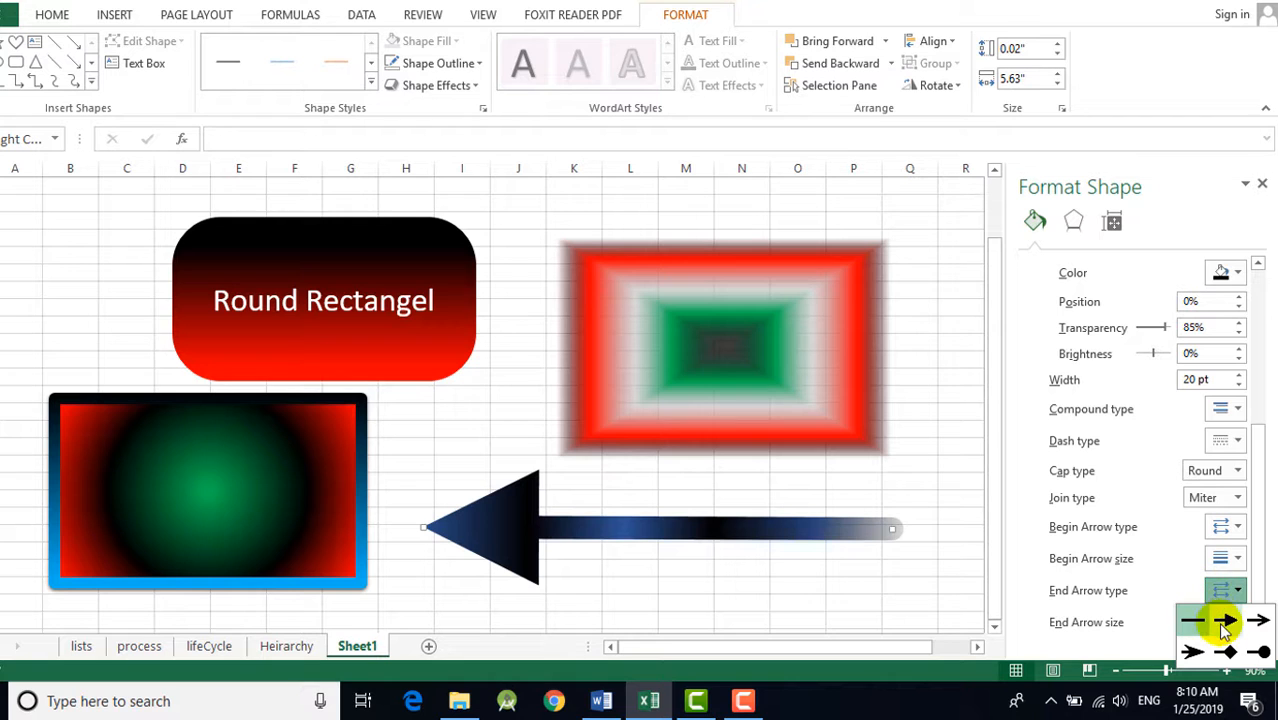
{"action": "left_click", "coordinate": [1254, 655]}
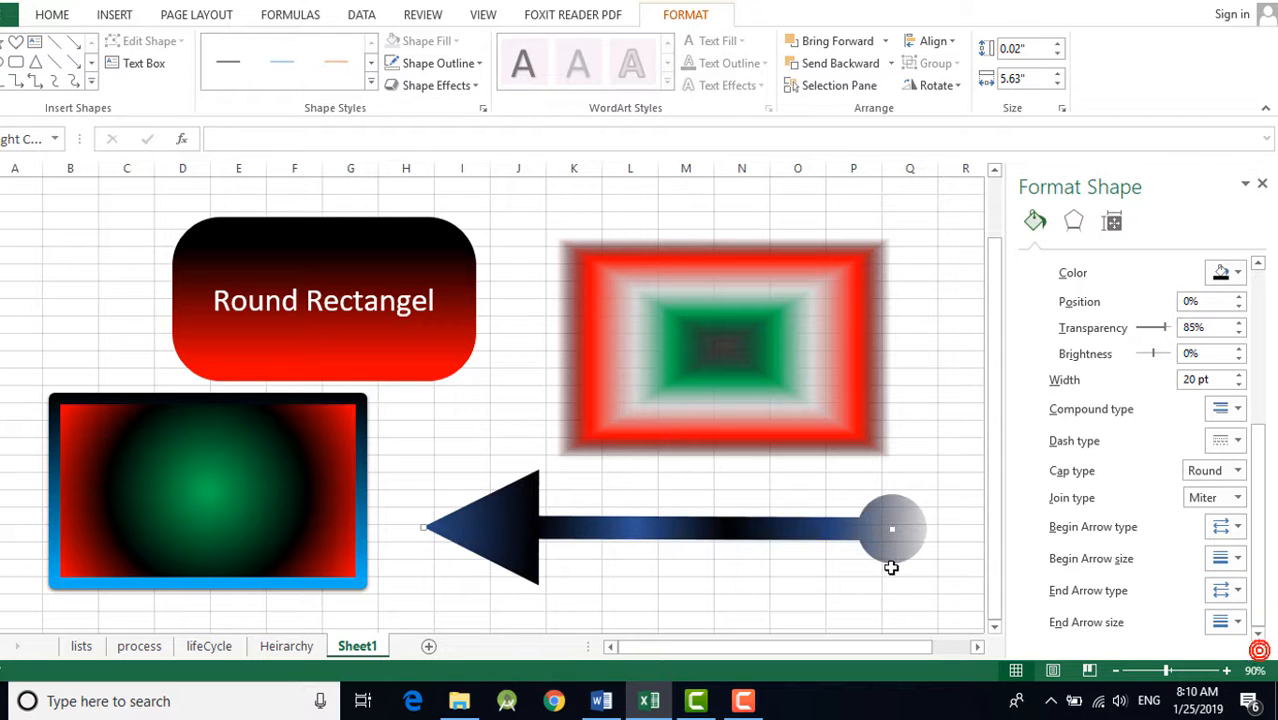
{"action": "left_click", "coordinate": [725, 584]}
{"action": "mouse_move", "coordinate": [738, 538]}
{"action": "left_mouse_down"}
{"action": "mouse_move", "coordinate": [665, 526]}
{"action": "mouse_move", "coordinate": [742, 546]}
{"action": "left_mouse_up"}
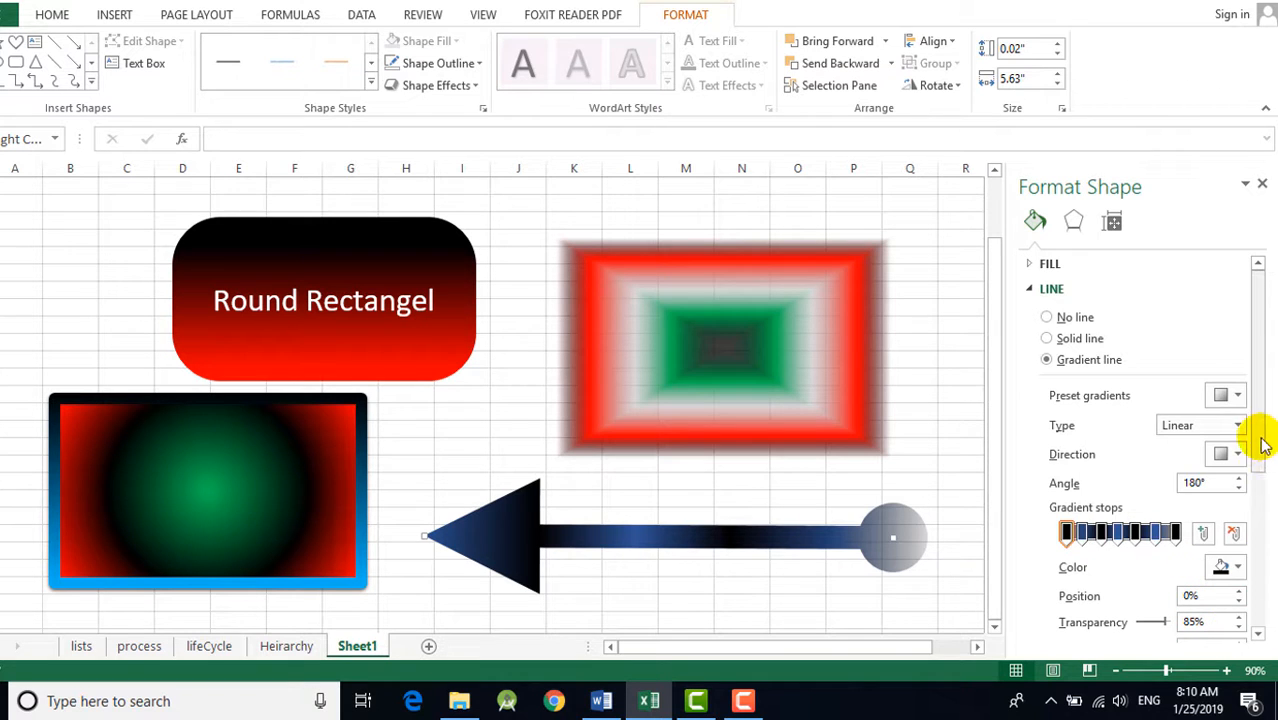
Change the line's end arrow type to the notched stealth arrowhead and reposition the line below the red gradient rectangle
{"action": "left_click_drag", "start_coordinate": [1258, 440], "coordinate": [1257, 555]}
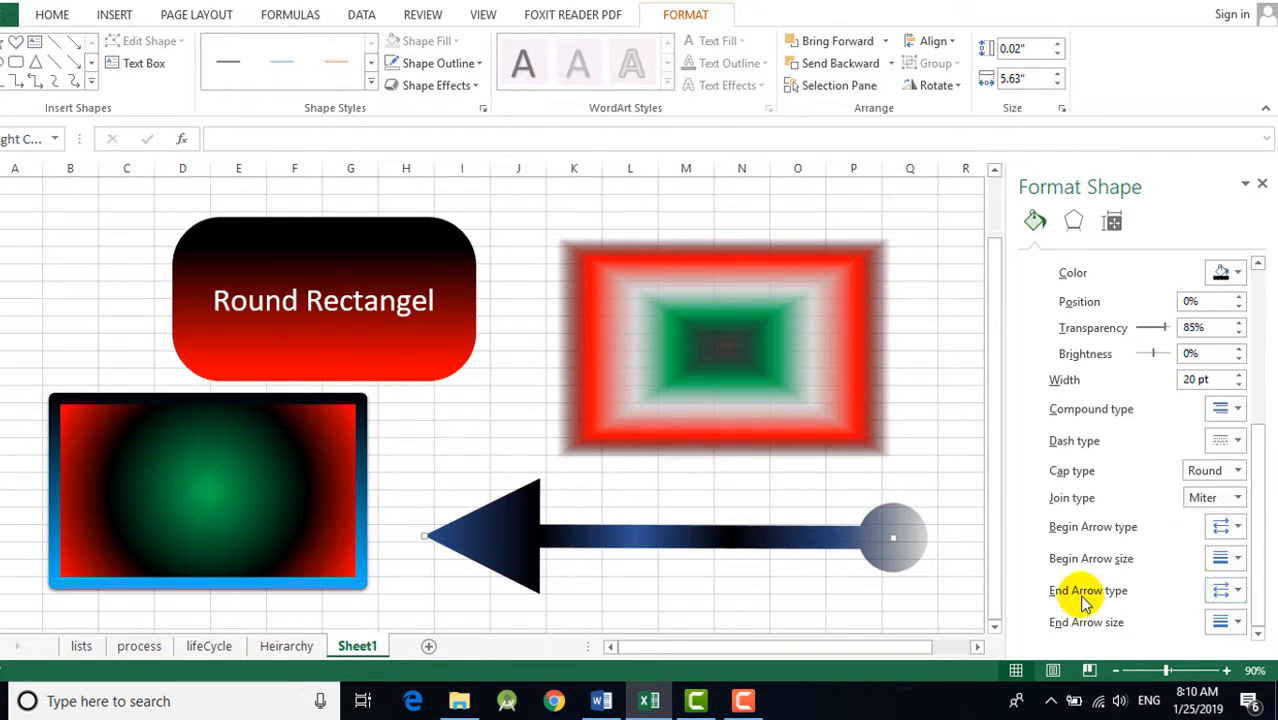
{"action": "left_click", "coordinate": [1221, 591]}
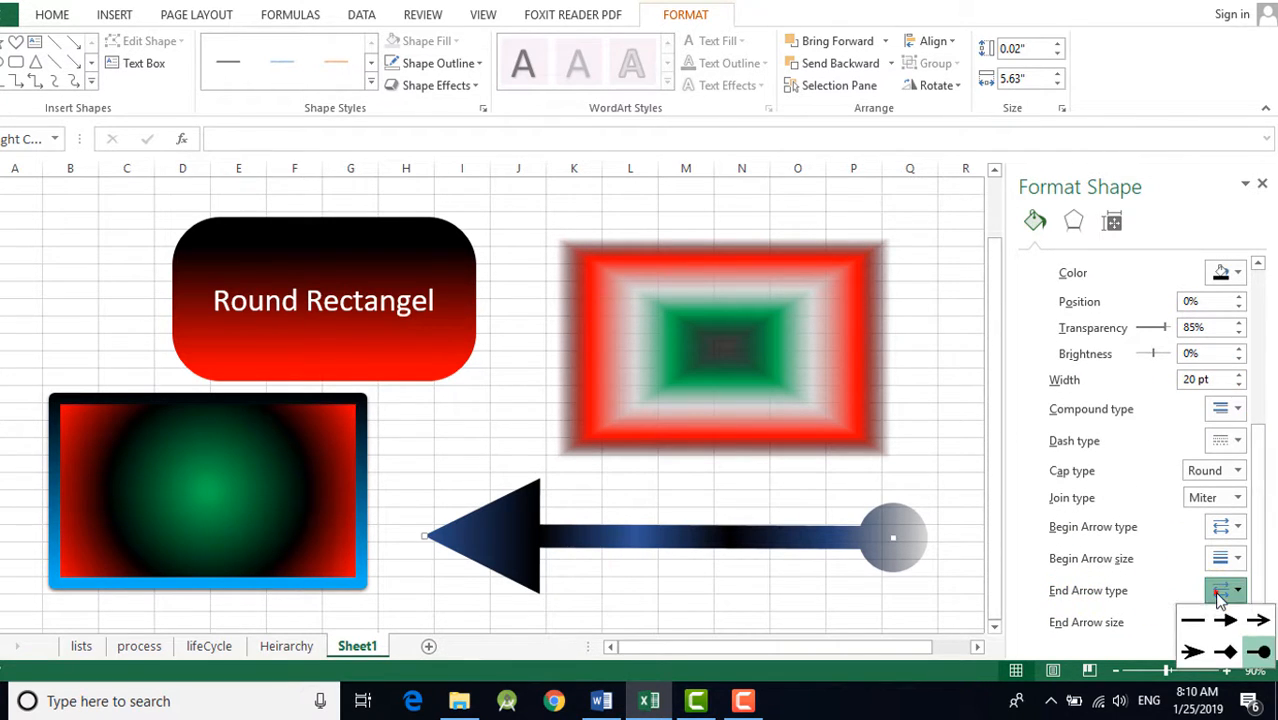
{"action": "left_click", "coordinate": [1200, 652]}
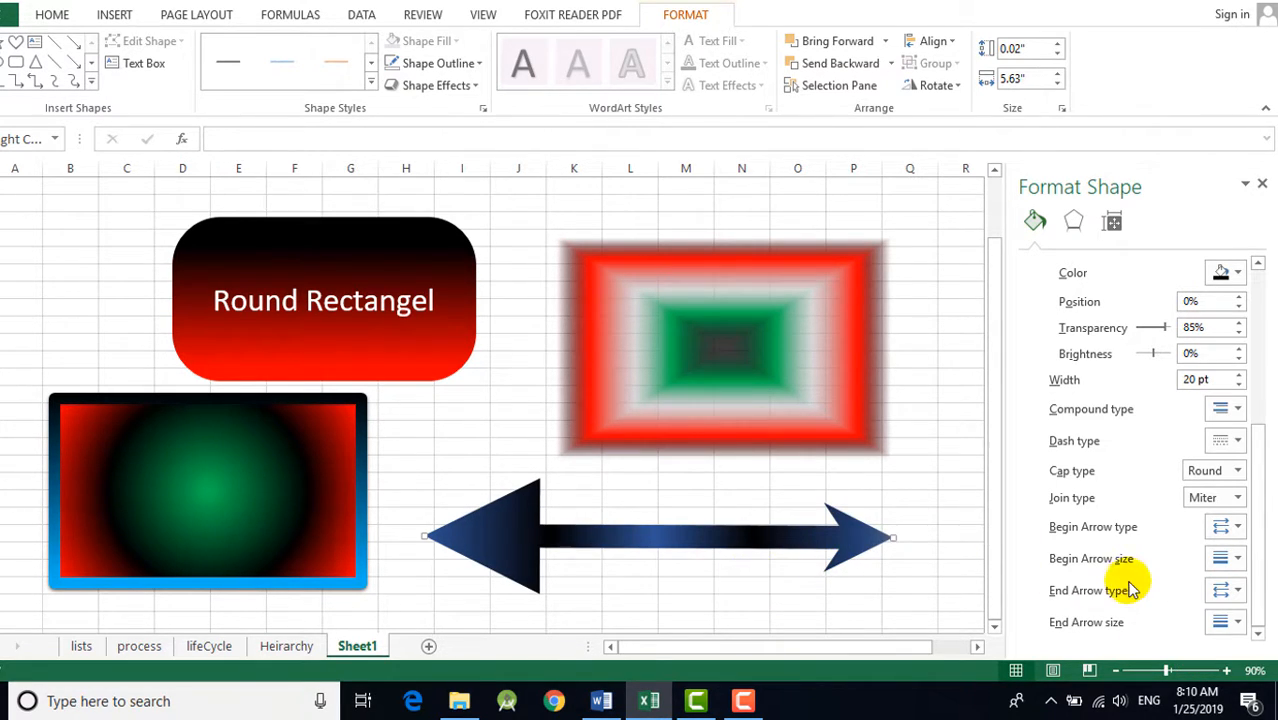
{"action": "left_click_drag", "start_coordinate": [692, 540], "coordinate": [696, 514]}
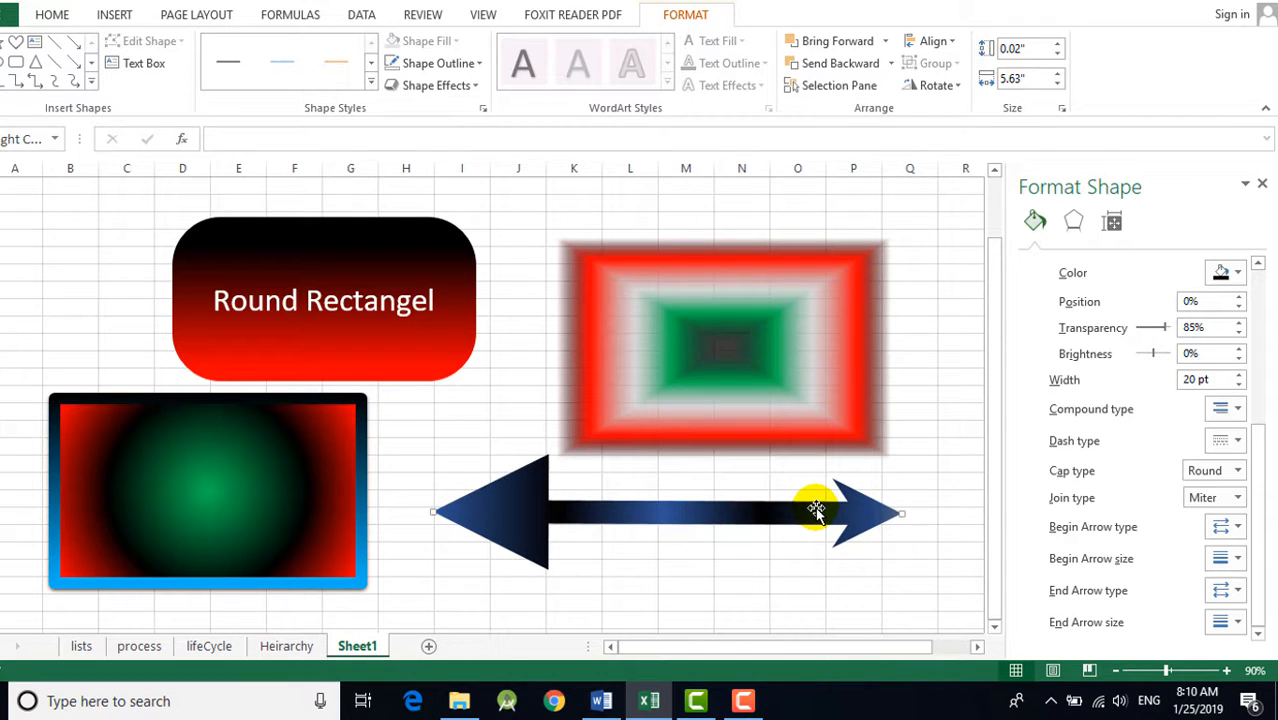
{"action": "left_click", "coordinate": [736, 592]}
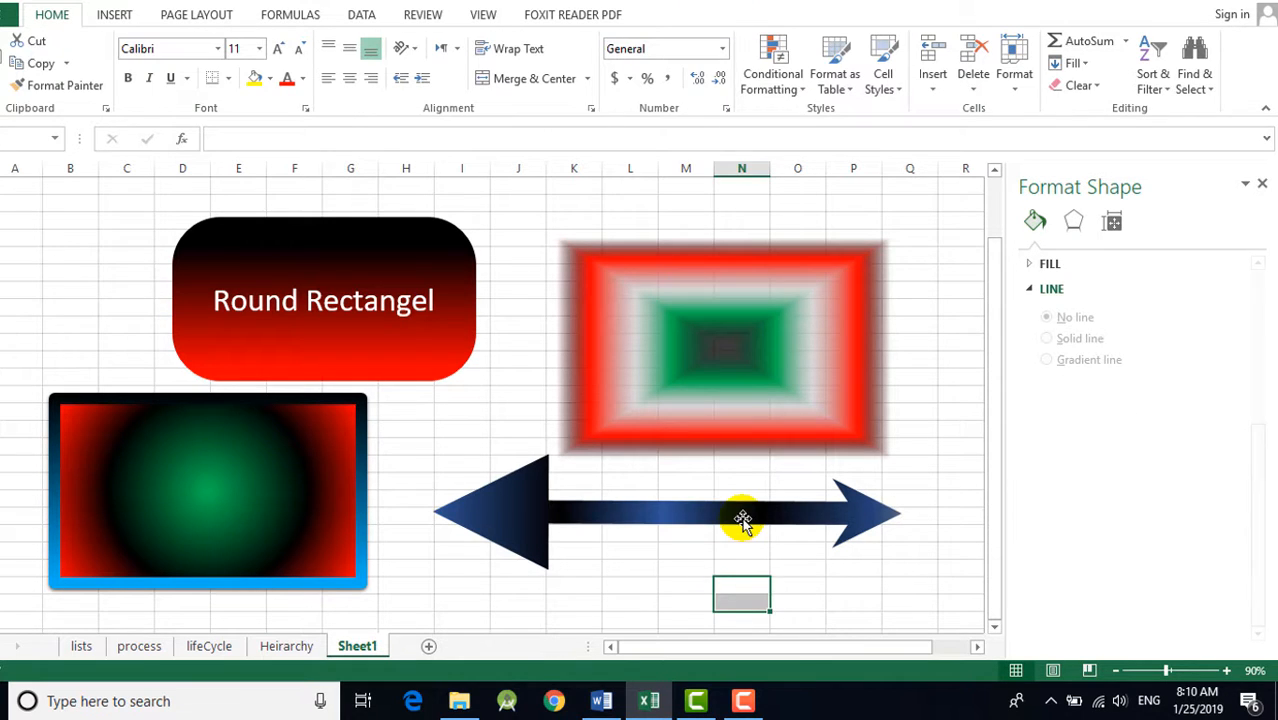
{"action": "left_click_drag", "start_coordinate": [742, 519], "coordinate": [736, 524]}
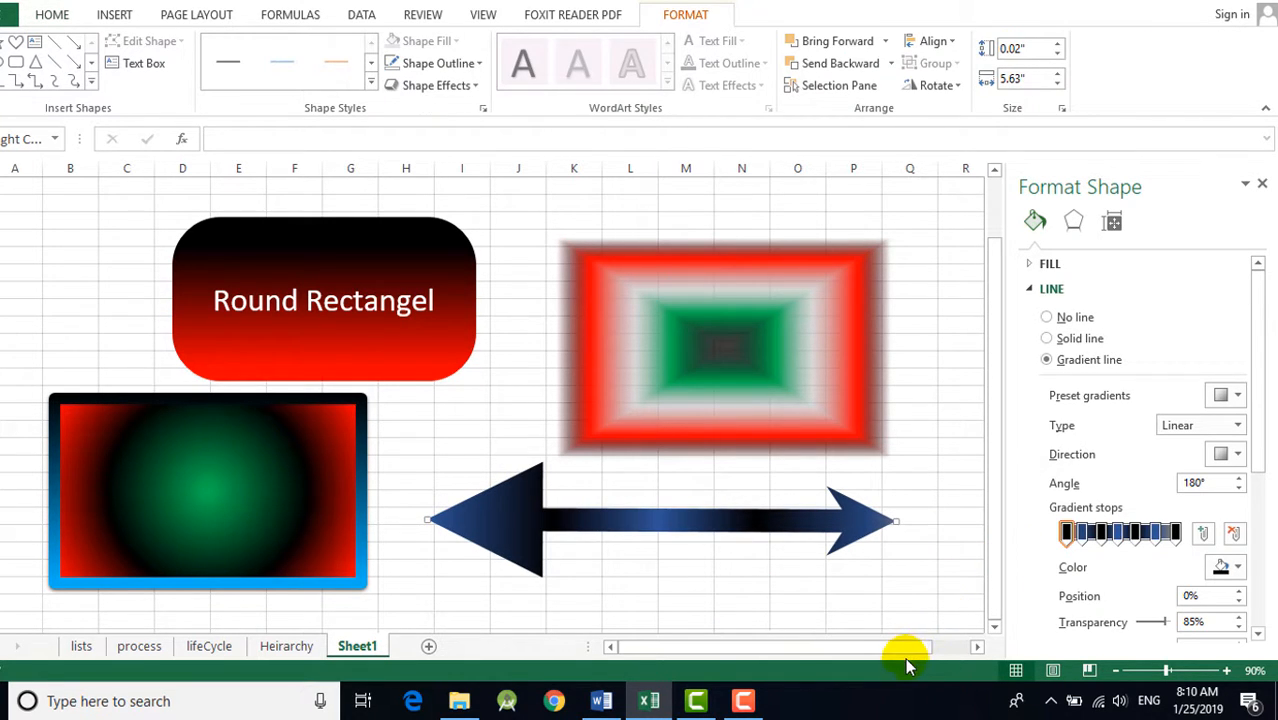
Compare the arrow options offered for the green-centred rectangle's border with those offered for the line
{"action": "left_click", "coordinate": [355, 545]}
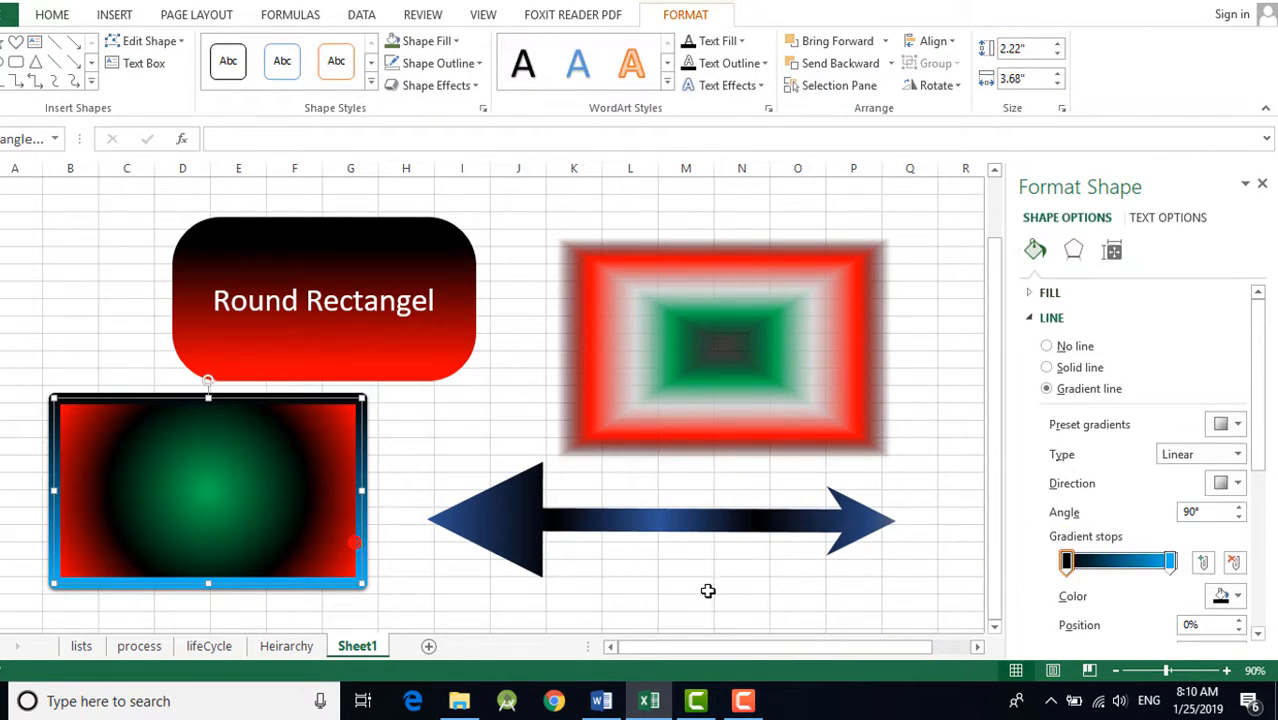
{"action": "scroll", "coordinate": [1252, 440], "scroll_direction": "down", "scroll_amount": 5}
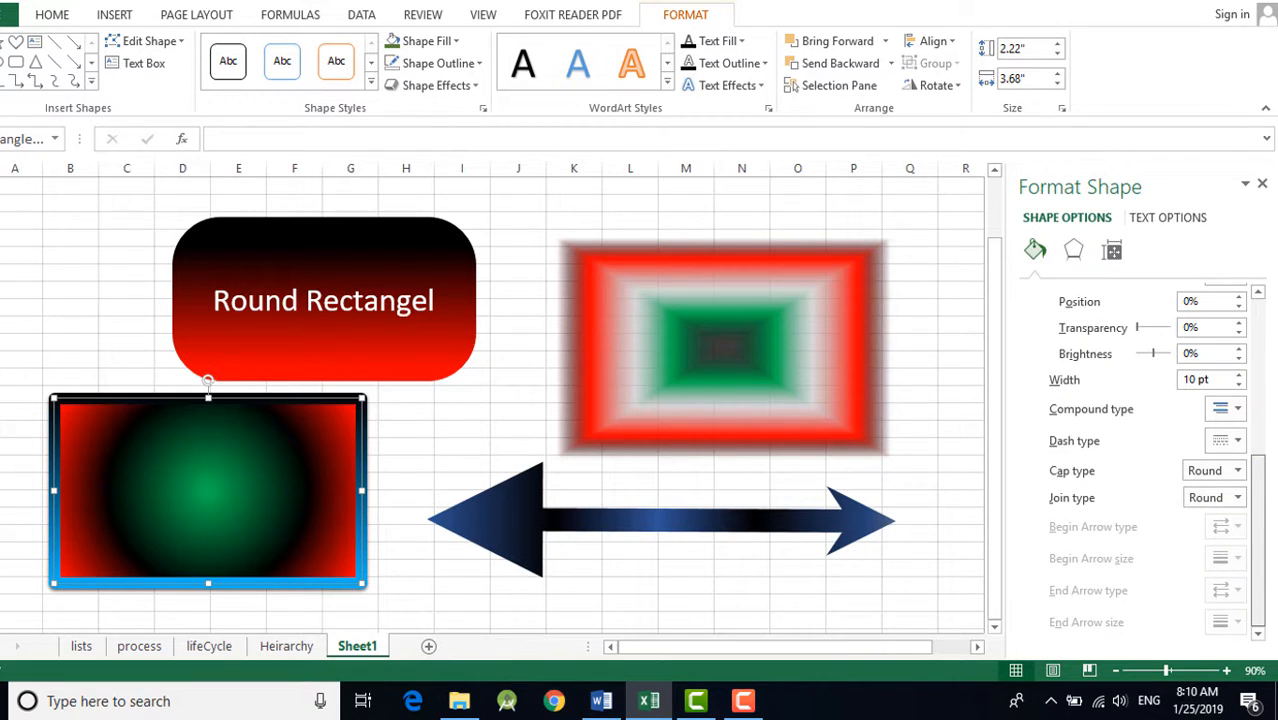
{"action": "left_click", "coordinate": [833, 528]}
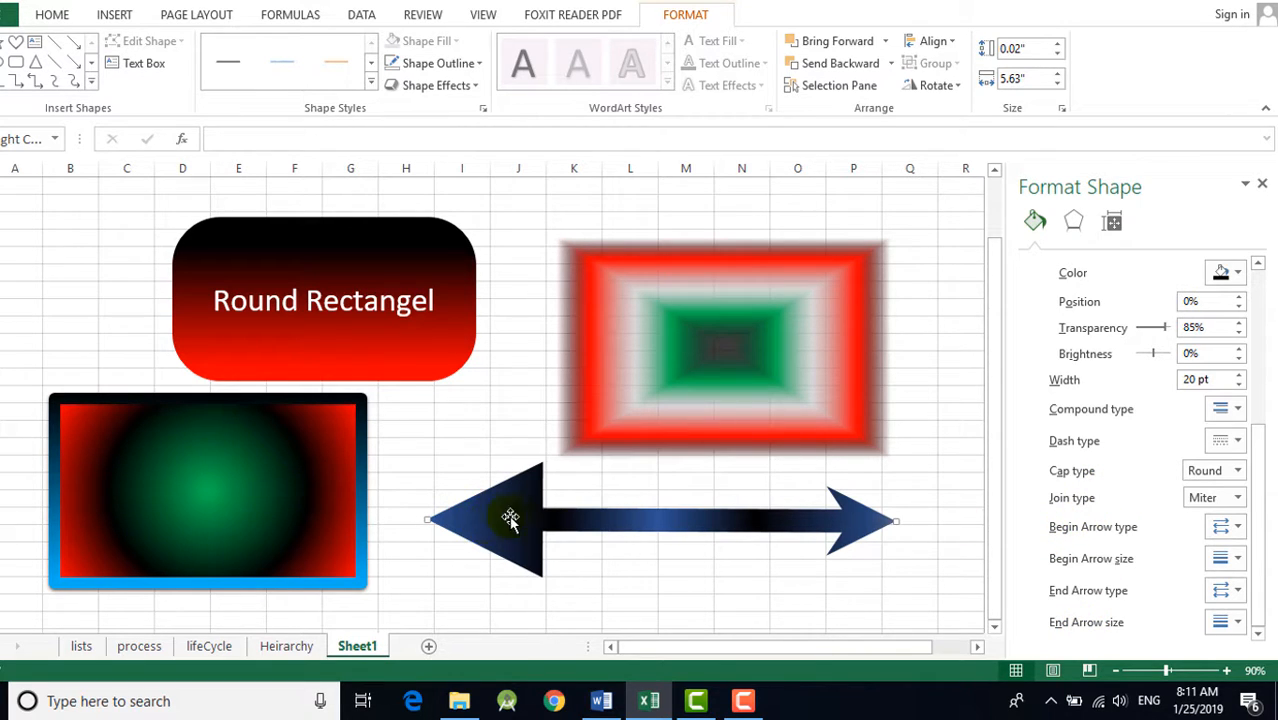
Remove the arrowheads from both the beginning and end of the line and move it slightly up and to the right
{"action": "left_click", "coordinate": [1221, 527]}
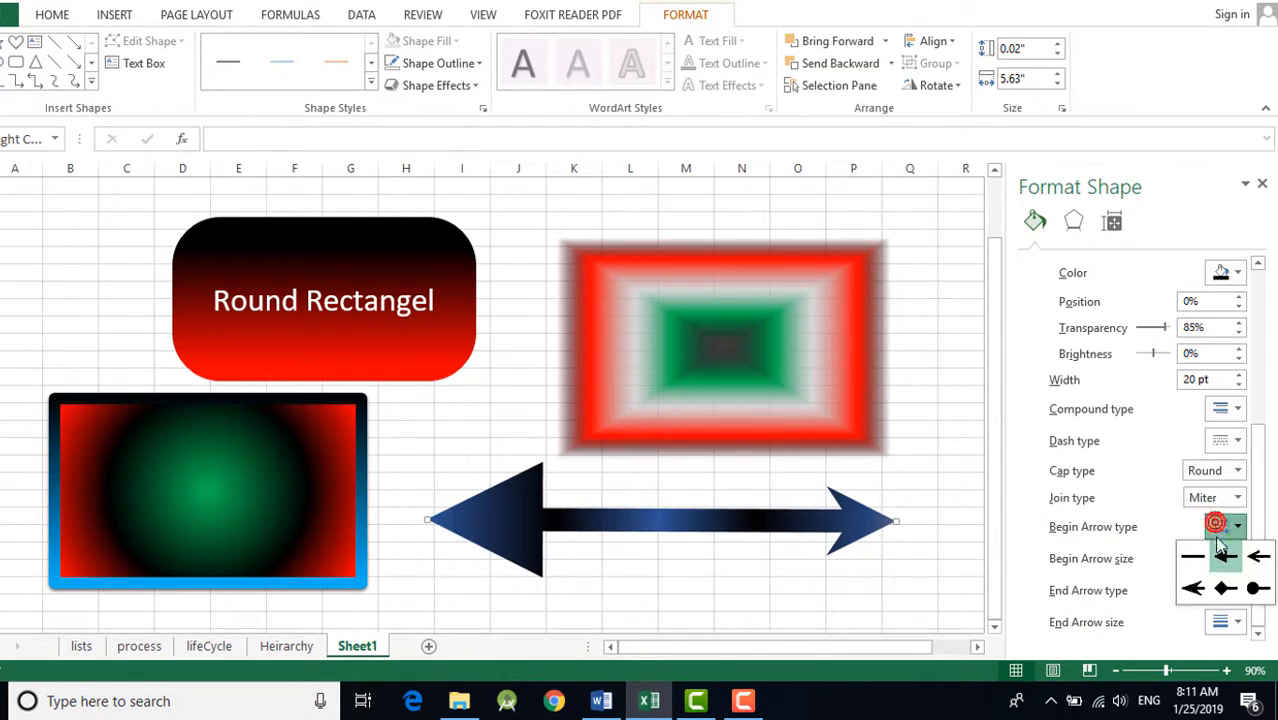
{"action": "left_click", "coordinate": [1197, 560]}
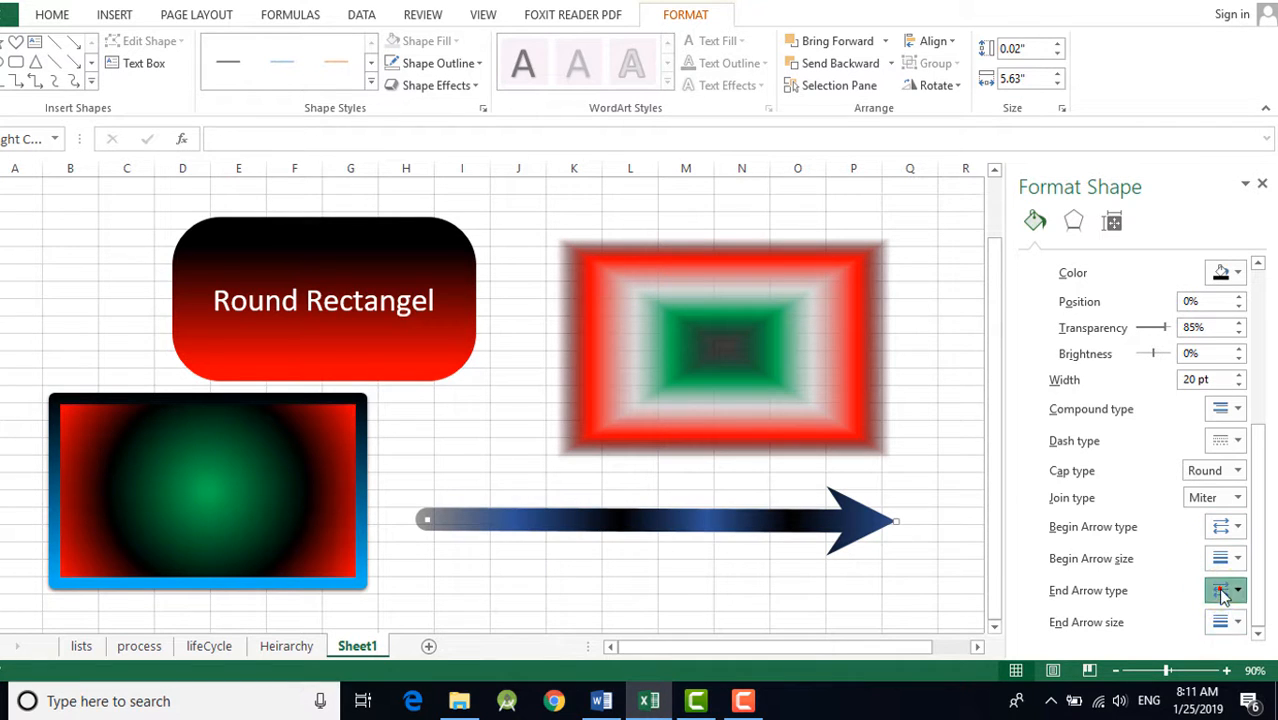
{"action": "left_click", "coordinate": [1221, 591]}
{"action": "left_click", "coordinate": [1194, 629]}
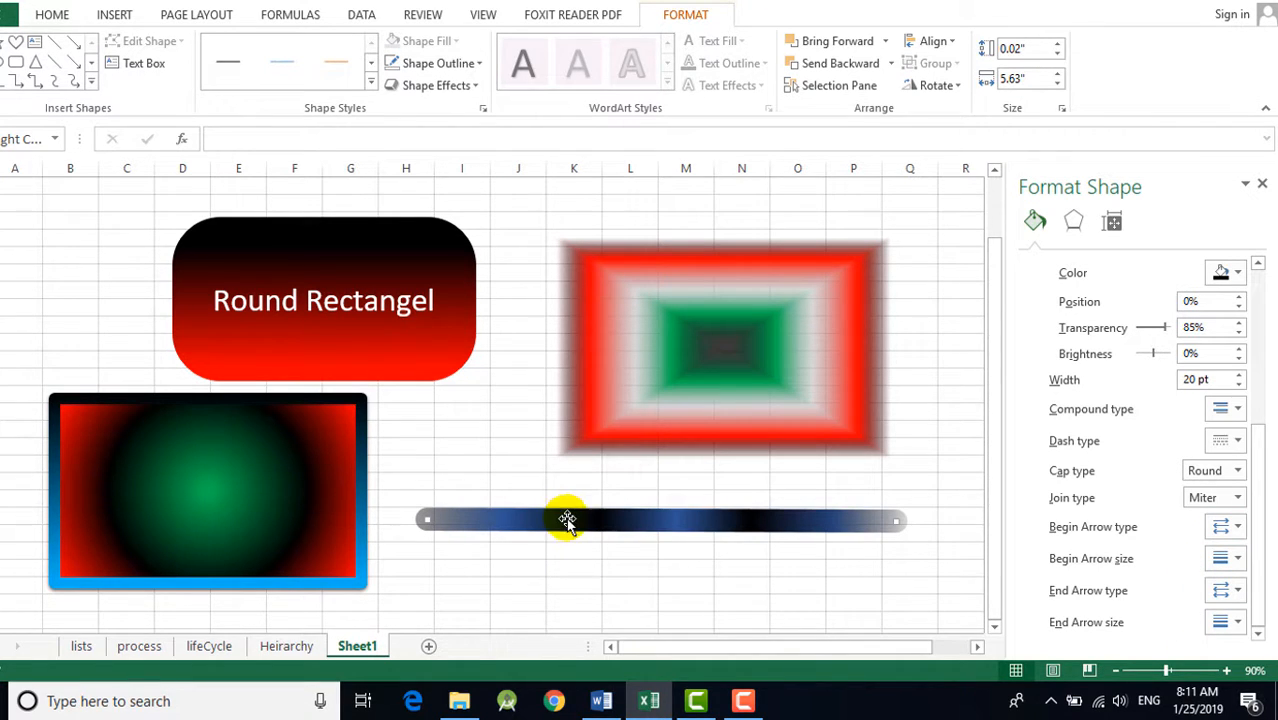
{"action": "left_click_drag", "start_coordinate": [567, 521], "coordinate": [587, 514]}
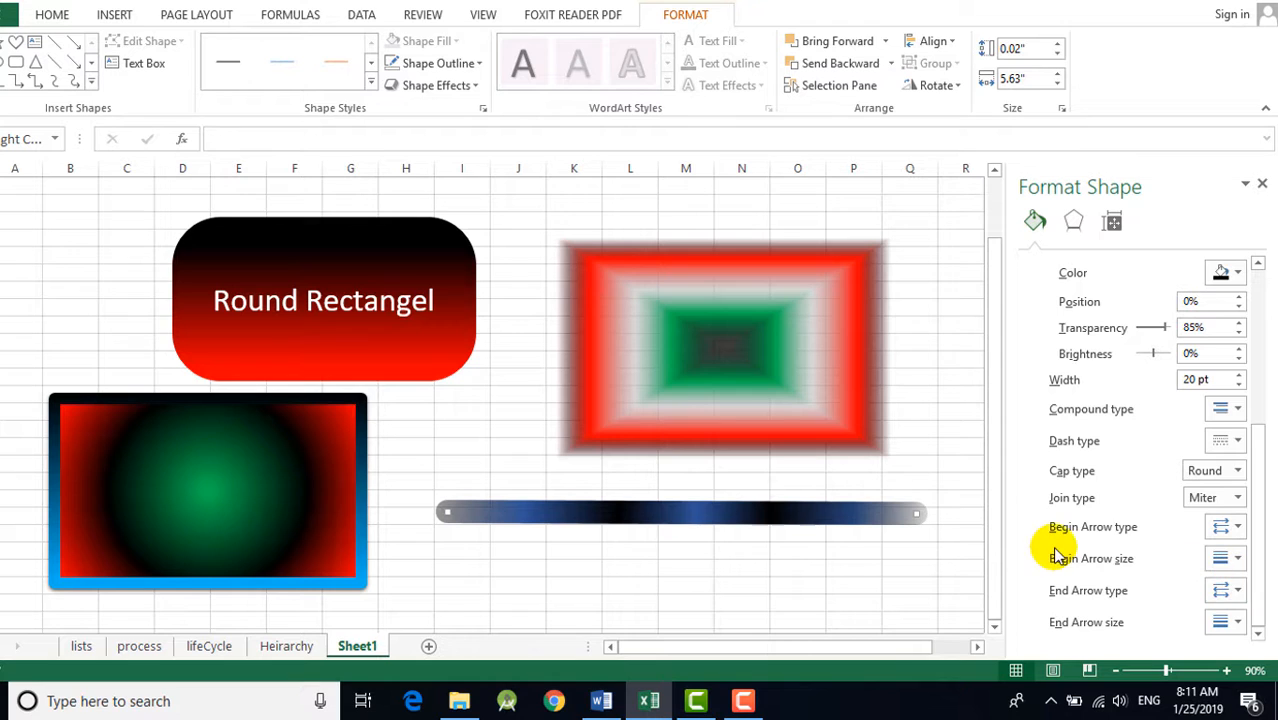
Set the line's begin arrow type to the notched stealth arrowhead and its begin arrow size to the smallest option
{"action": "left_click", "coordinate": [1228, 527]}
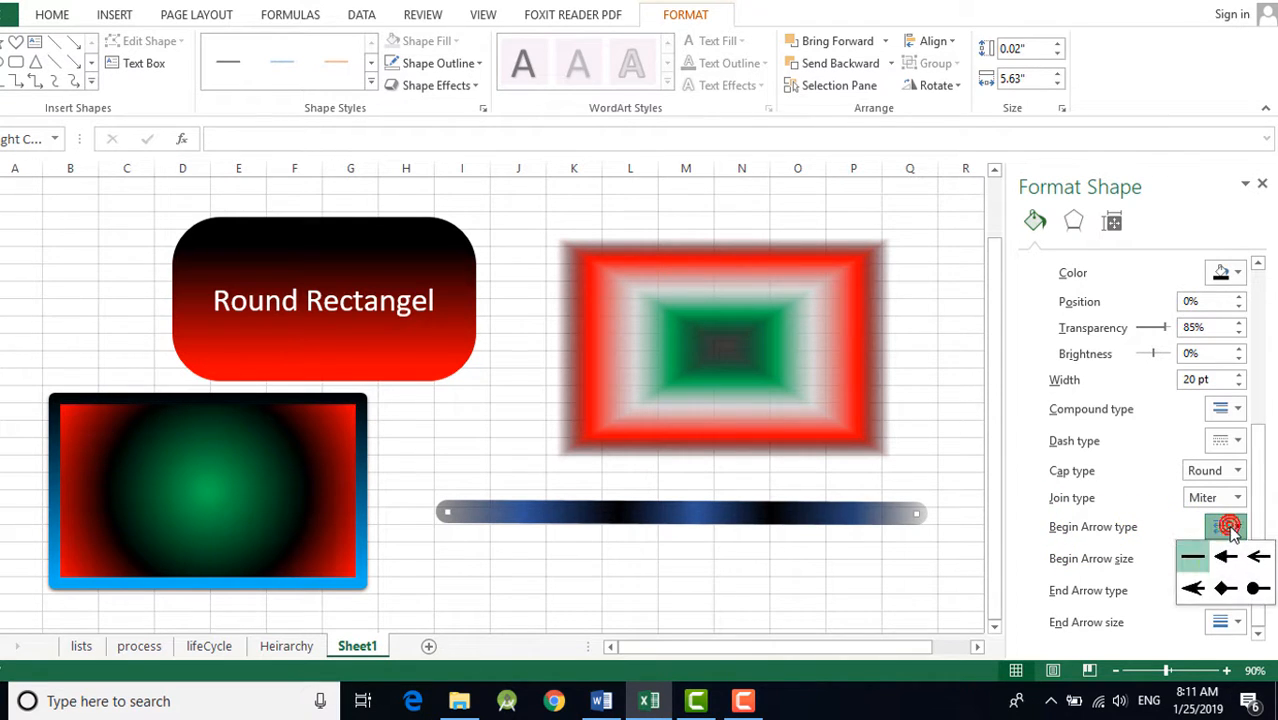
{"action": "left_click", "coordinate": [1199, 592]}
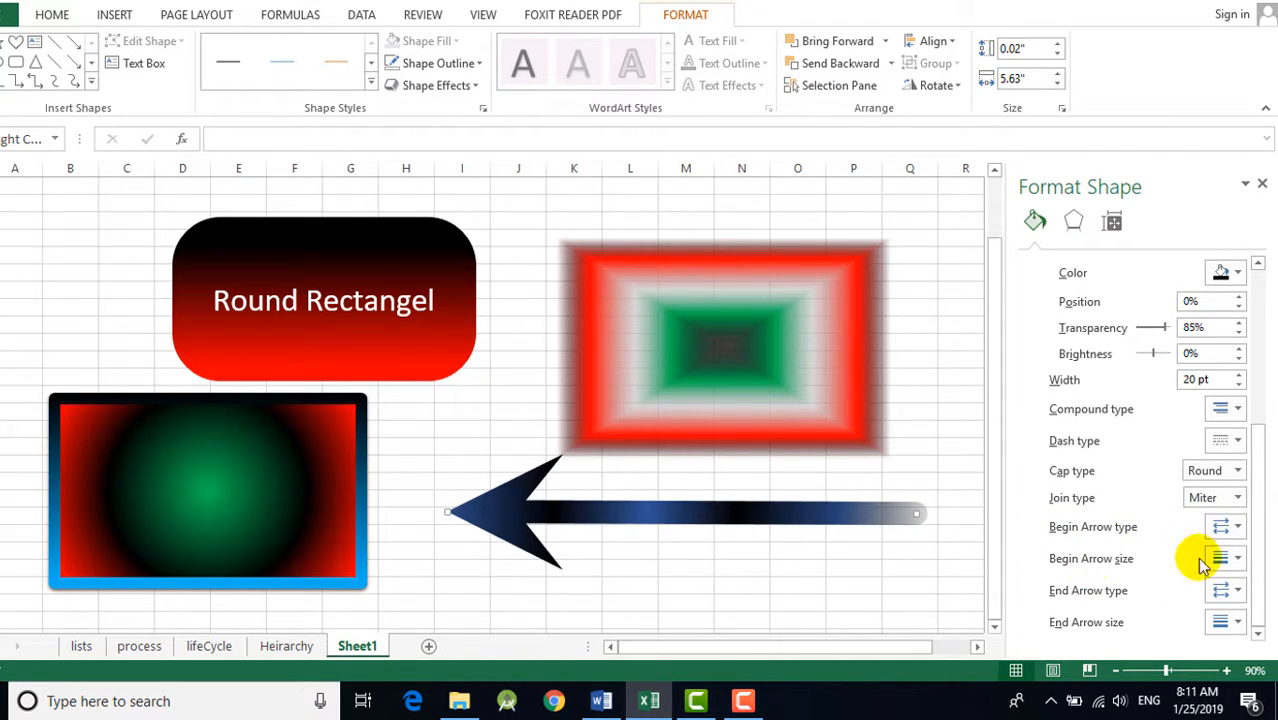
{"action": "left_click", "coordinate": [1230, 560]}
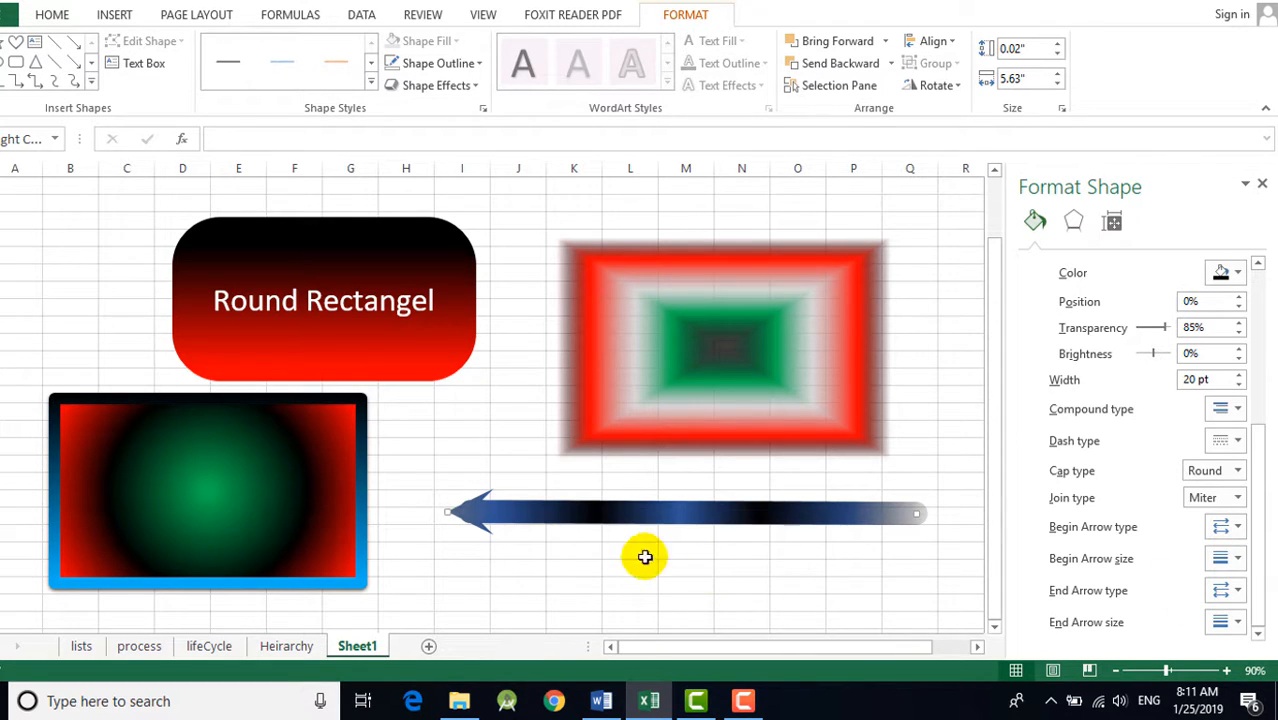
Set the line's end arrow type to the notched stealth arrowhead and its end arrow size to the smallest option
{"action": "left_click", "coordinate": [1105, 590]}
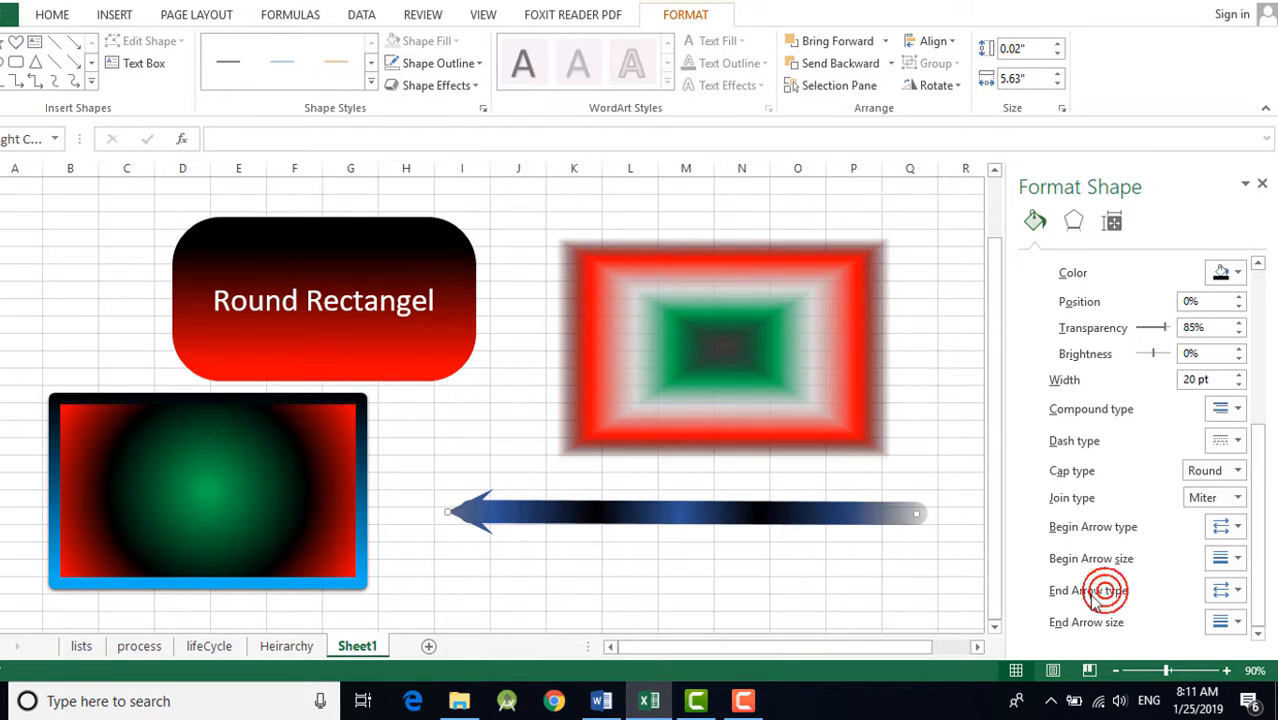
{"action": "left_click", "coordinate": [1222, 590]}
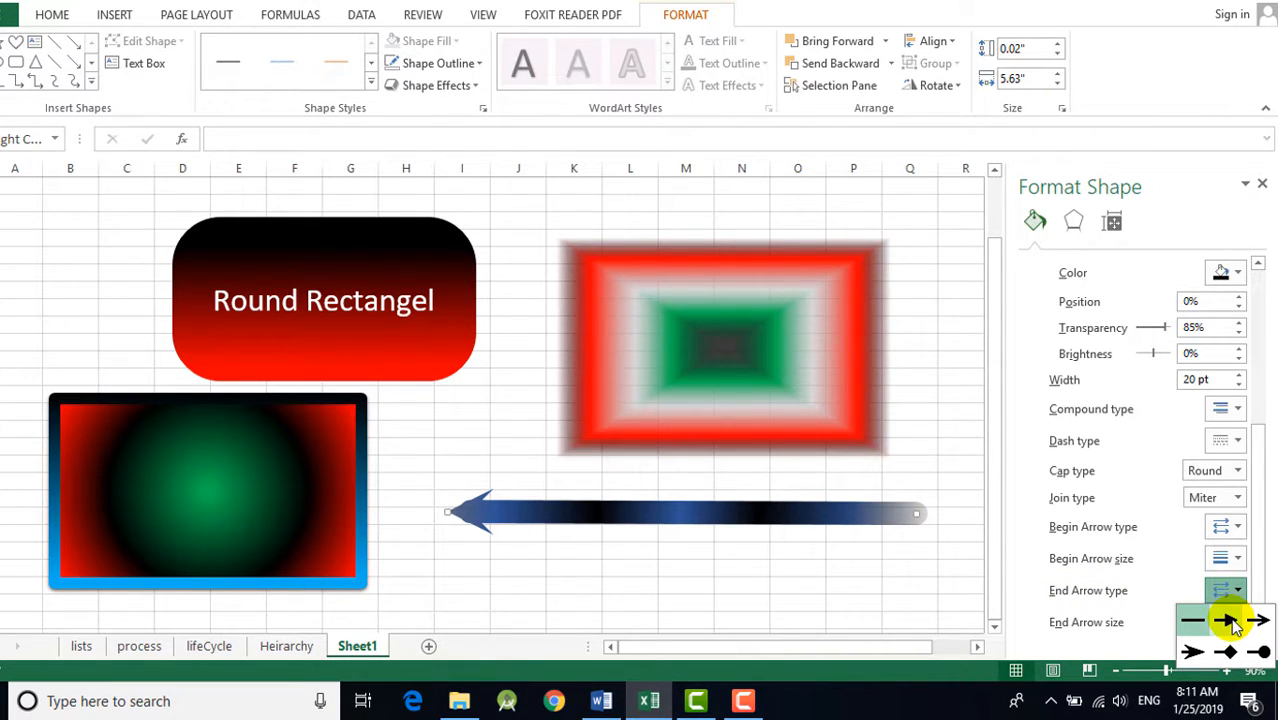
{"action": "left_click", "coordinate": [1192, 652]}
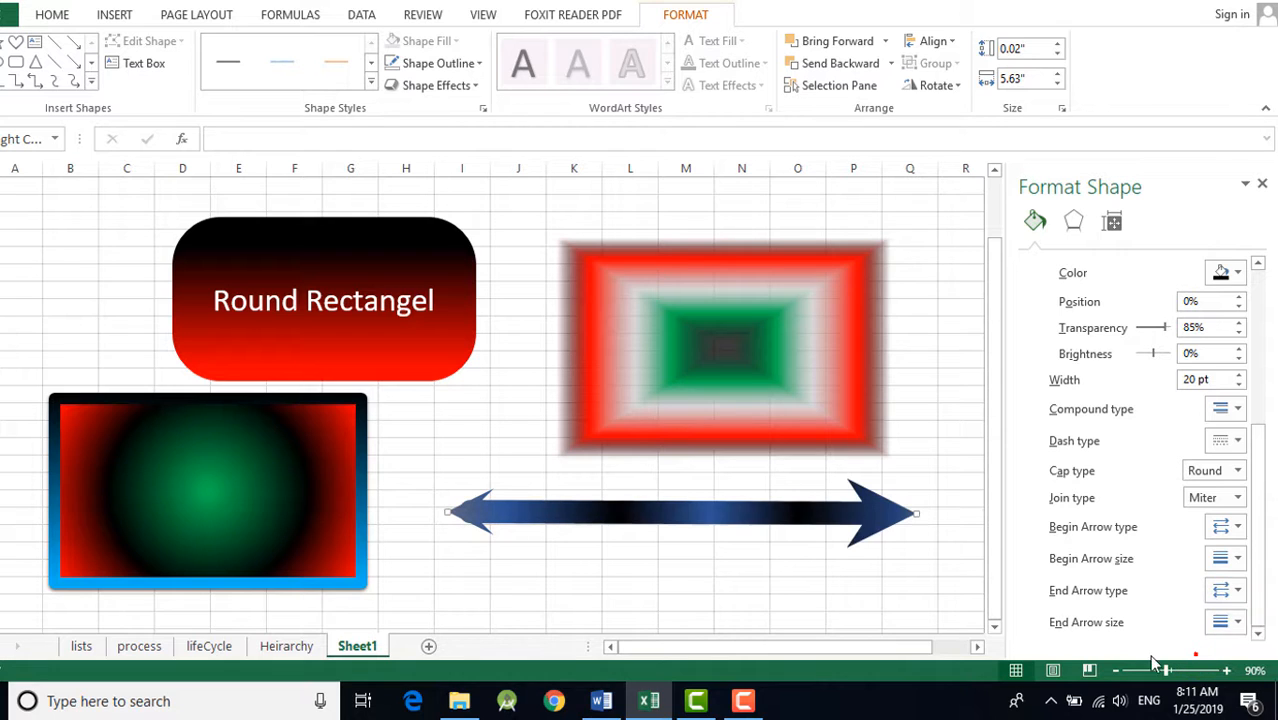
{"action": "left_click", "coordinate": [1220, 624]}
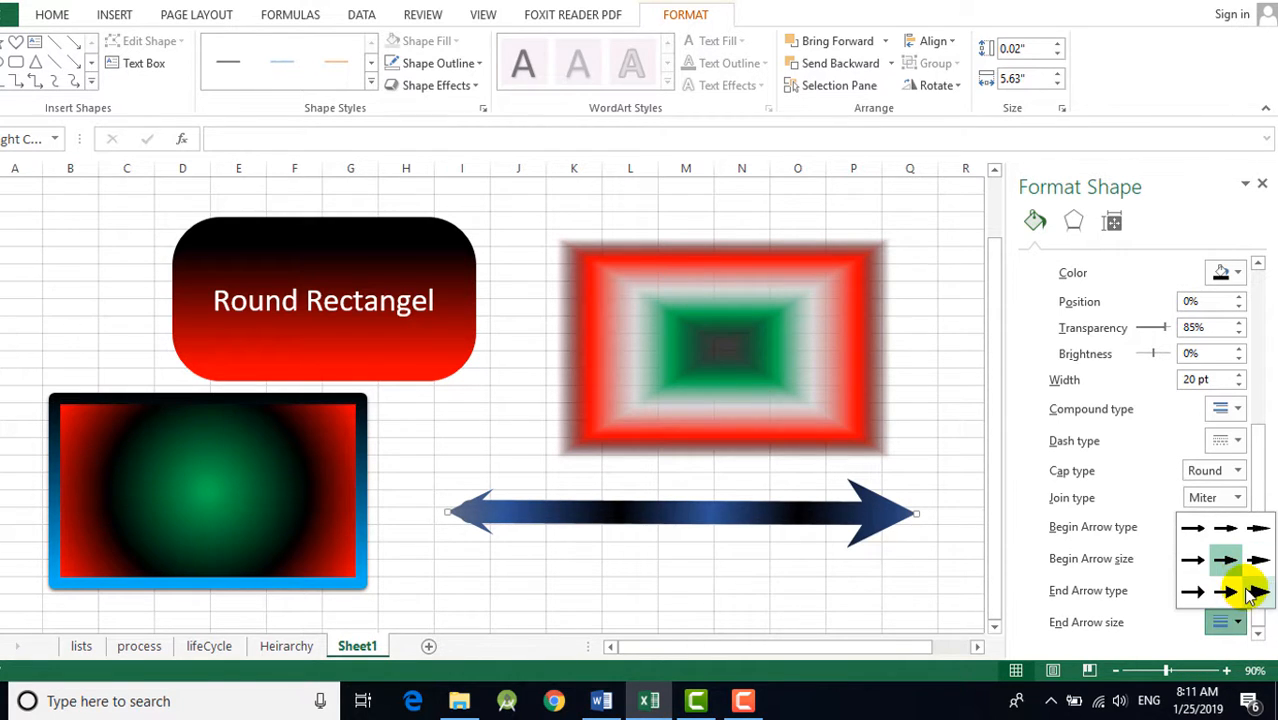
{"action": "left_click", "coordinate": [1193, 527]}
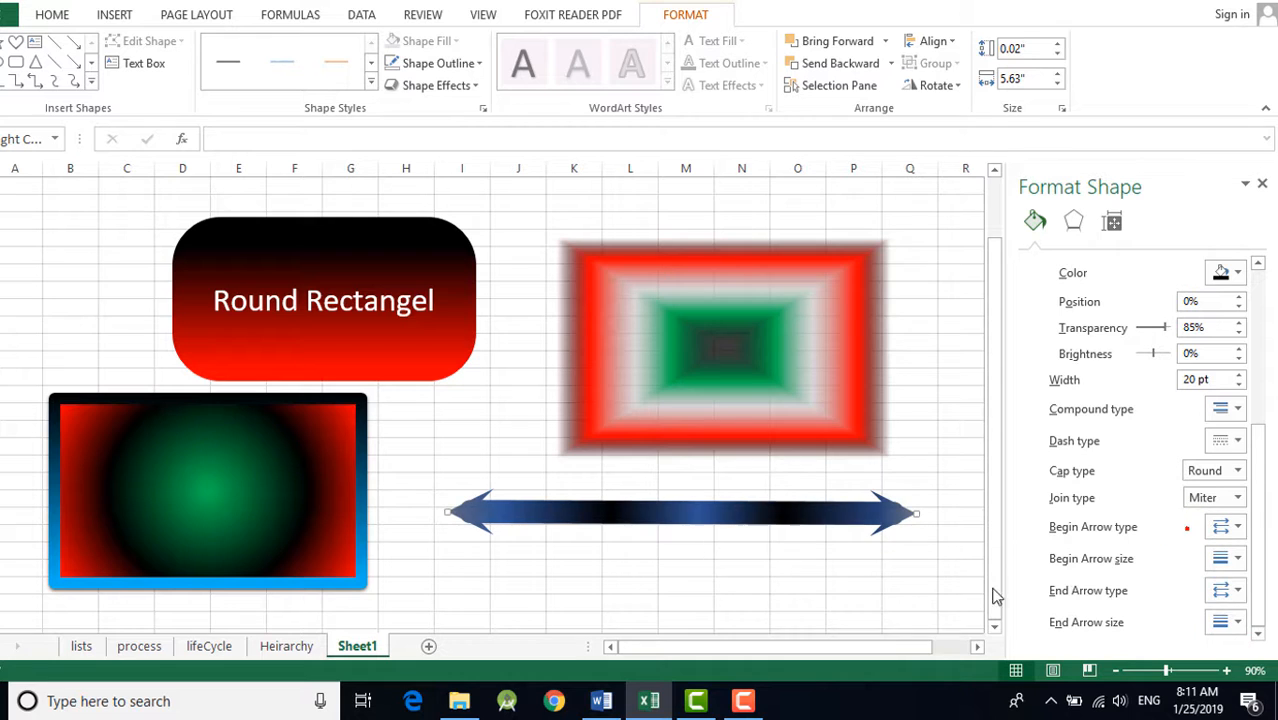
Reselect the line to view its Shape Outline options for colour, weight, dashes and arrows, leaving the line deselected
{"action": "left_click", "coordinate": [887, 575]}
{"action": "left_click", "coordinate": [857, 527]}
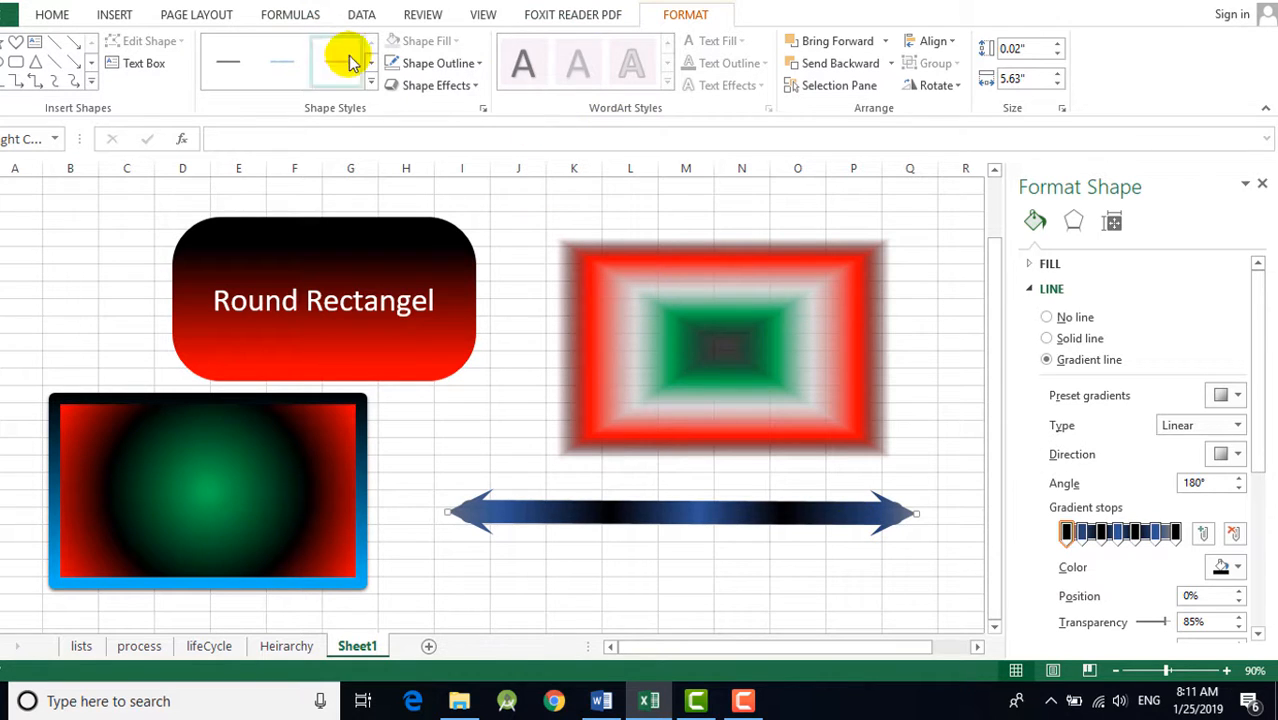
{"action": "left_click", "coordinate": [456, 63]}
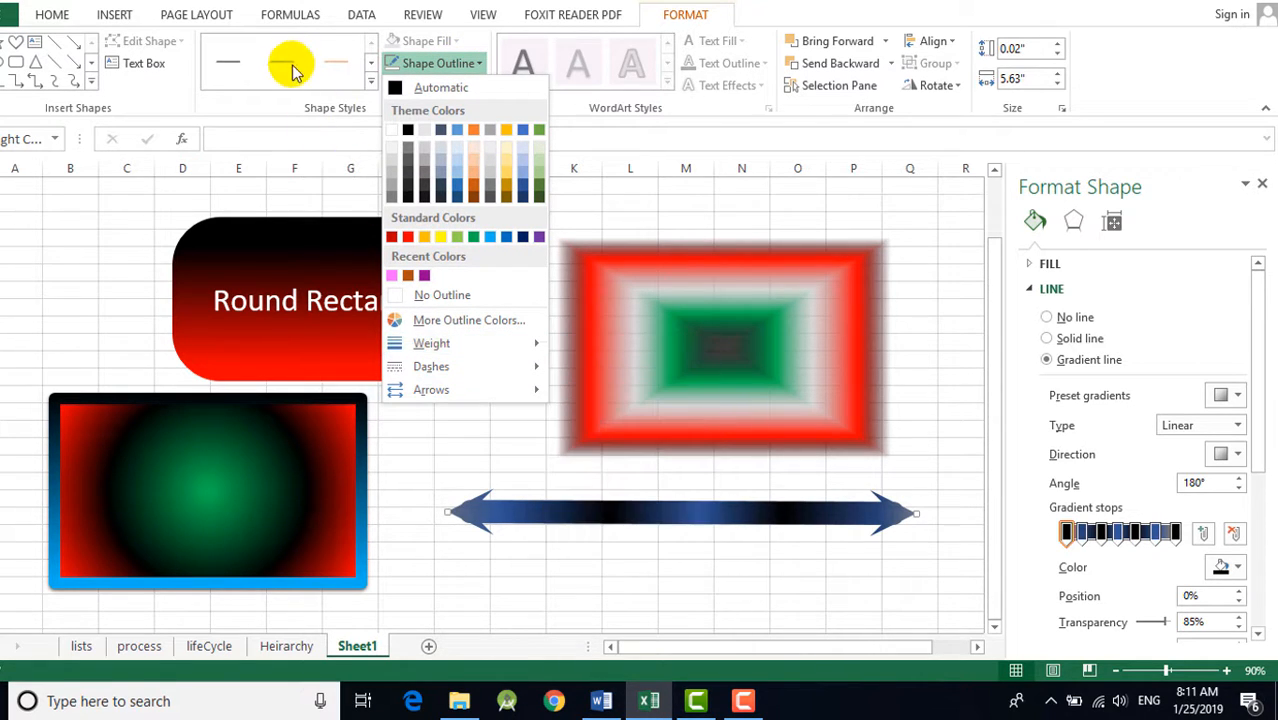
{"action": "left_click", "coordinate": [500, 3]}
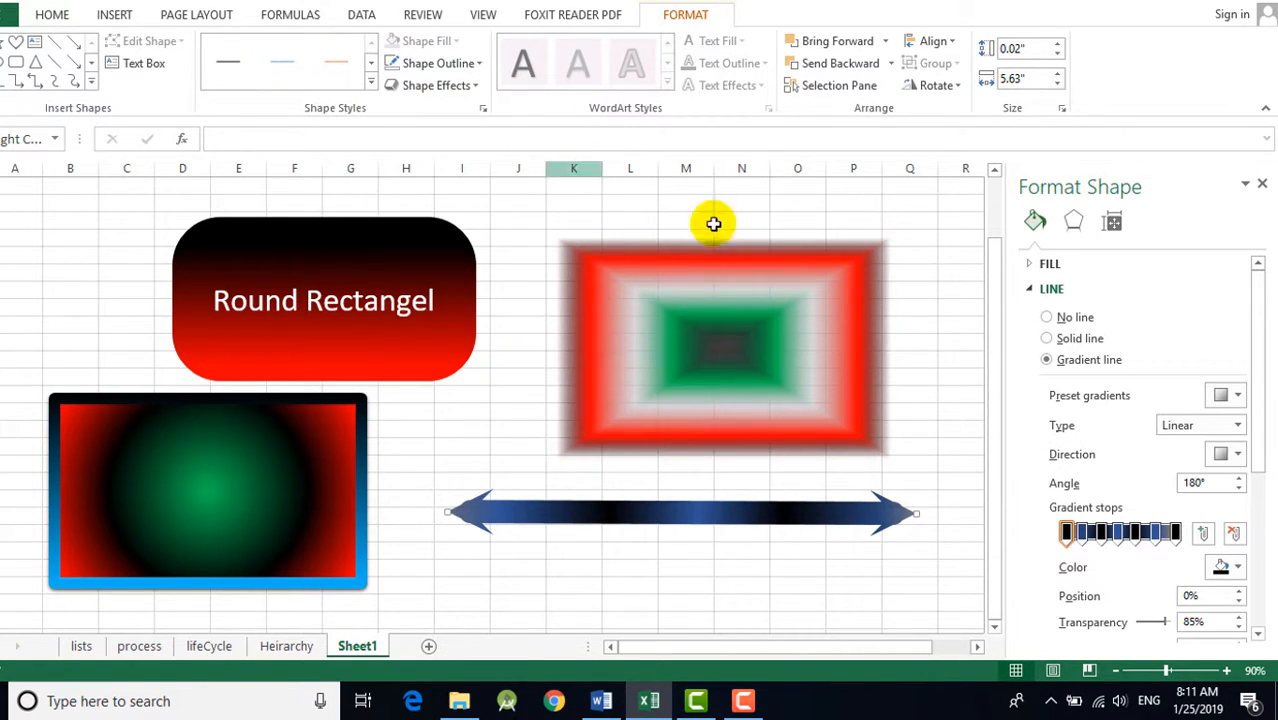
{"action": "left_click", "coordinate": [655, 588]}
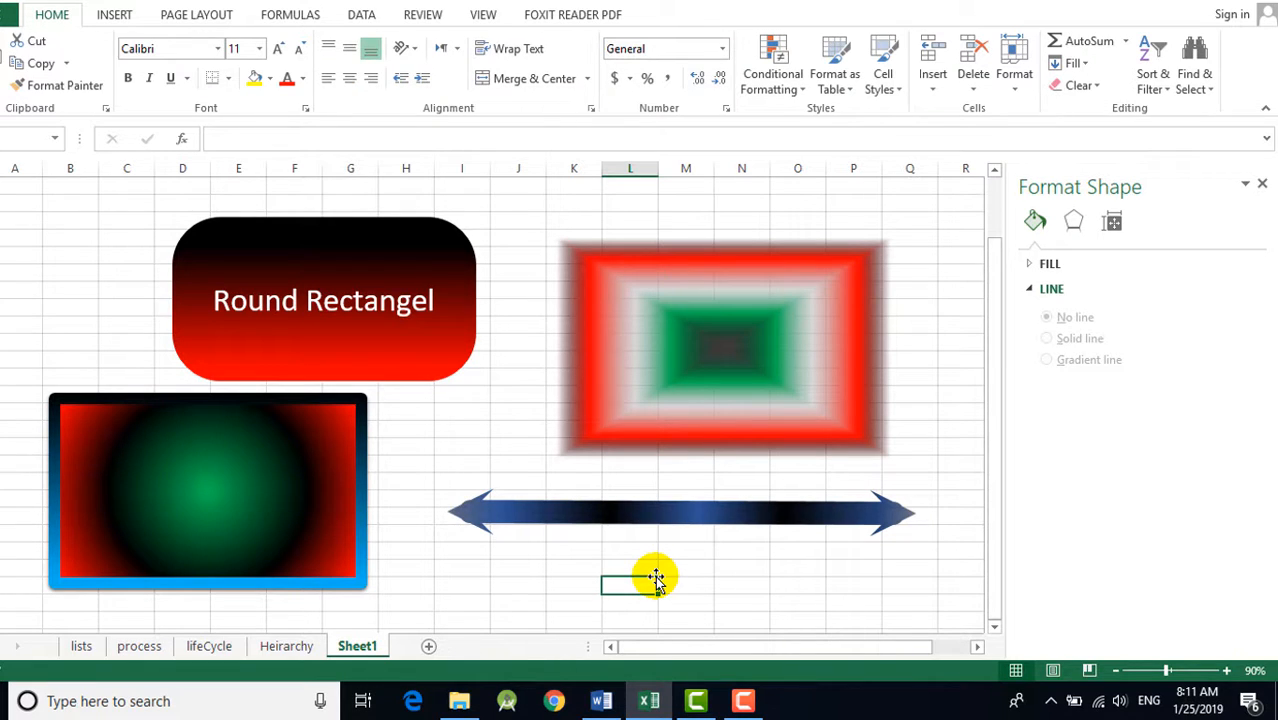